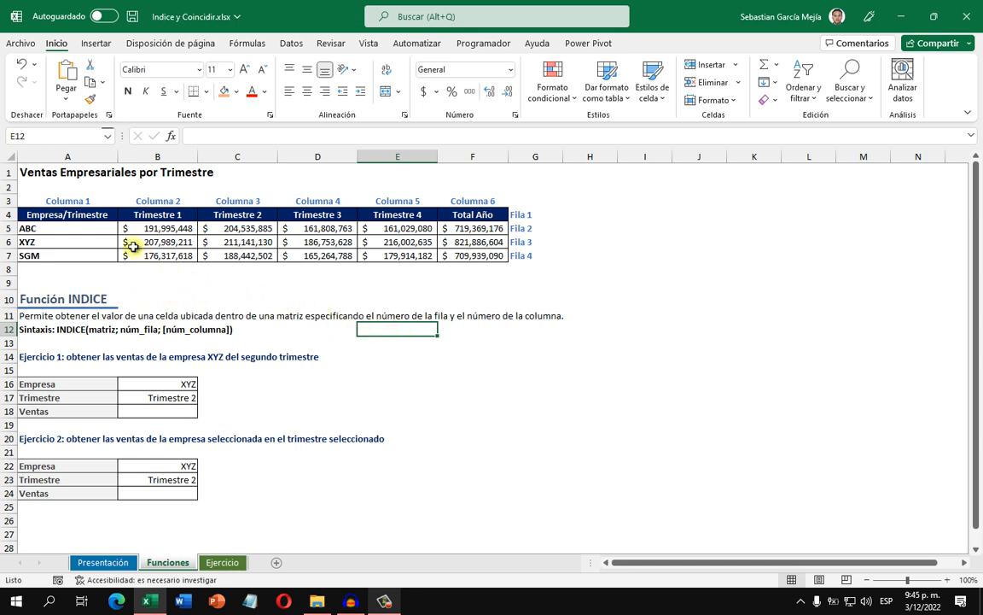
Step: Examine the quarterly sales table in A4:F7 with its column and row number labels and the XYZ company entry
drag(73, 213, 460, 254)
drag(92, 232, 88, 258)
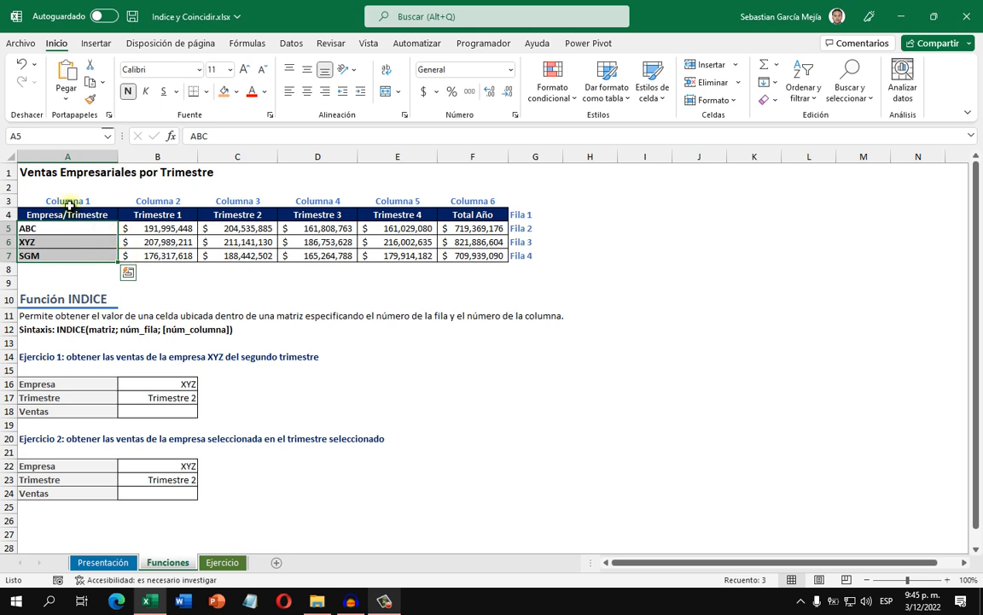
drag(64, 202, 535, 256)
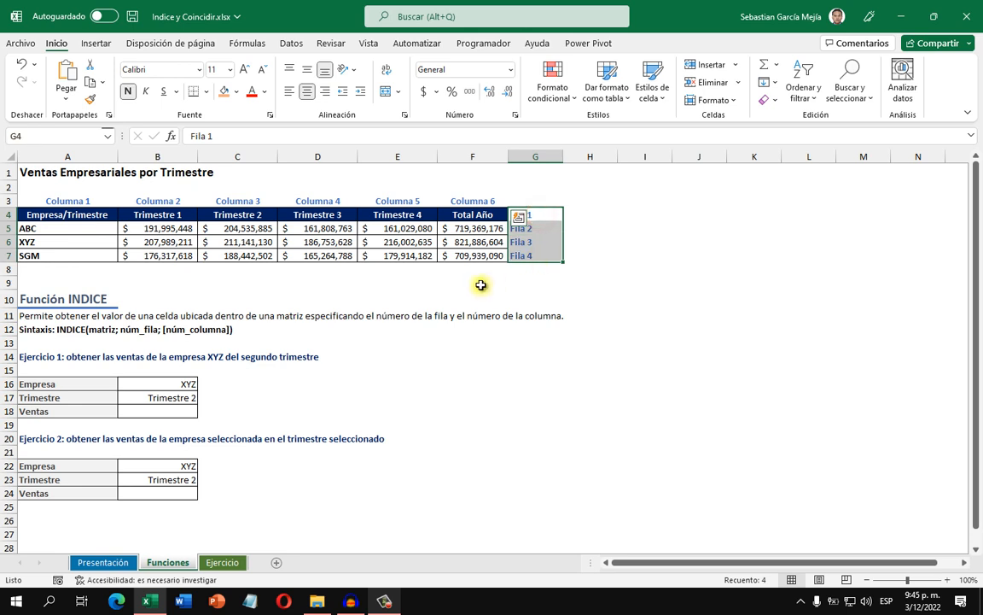
click(435, 284)
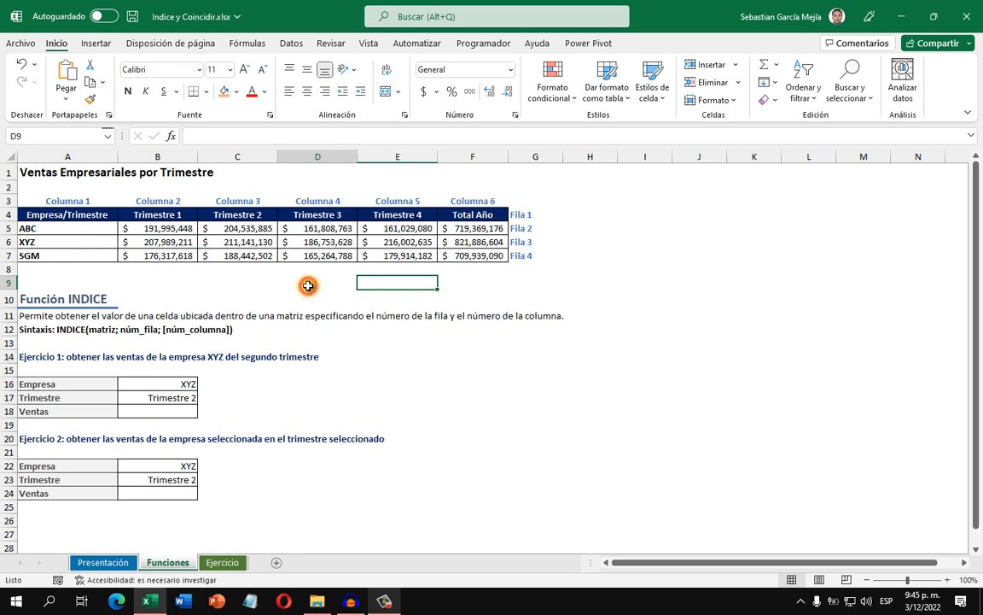
click(308, 285)
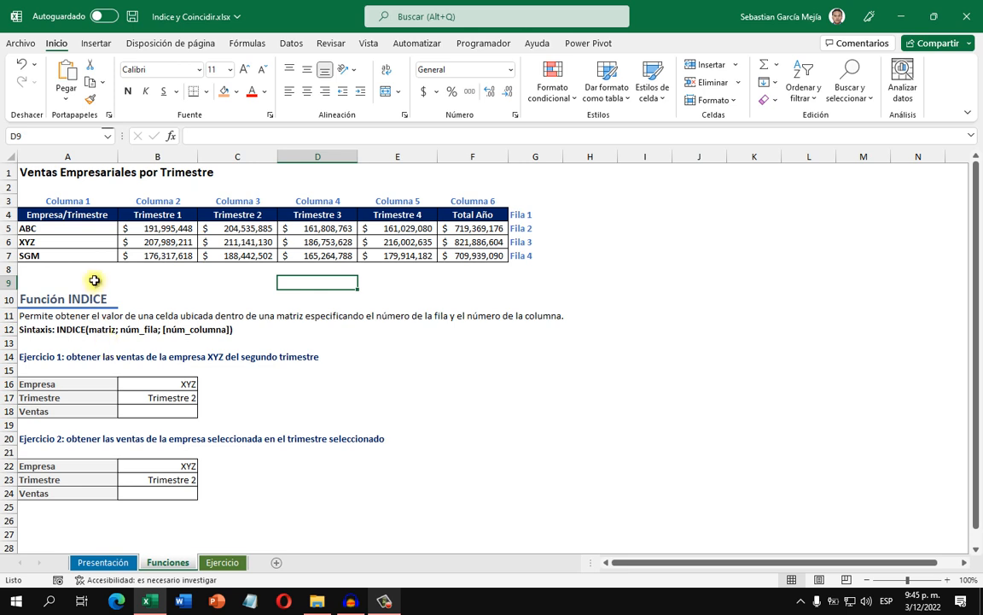
drag(48, 215, 446, 254)
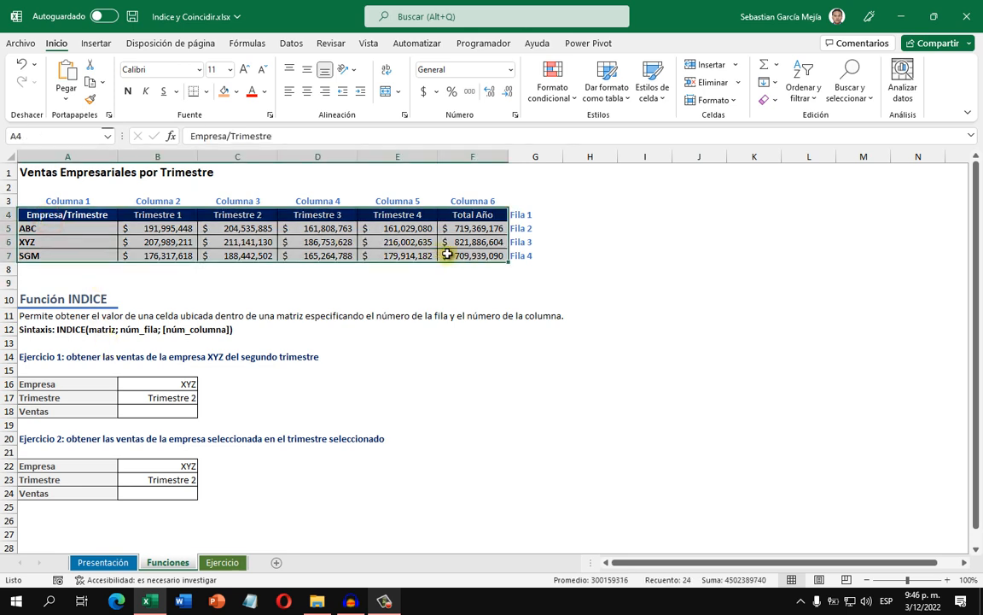
click(387, 281)
drag(529, 215, 530, 252)
drag(468, 202, 54, 202)
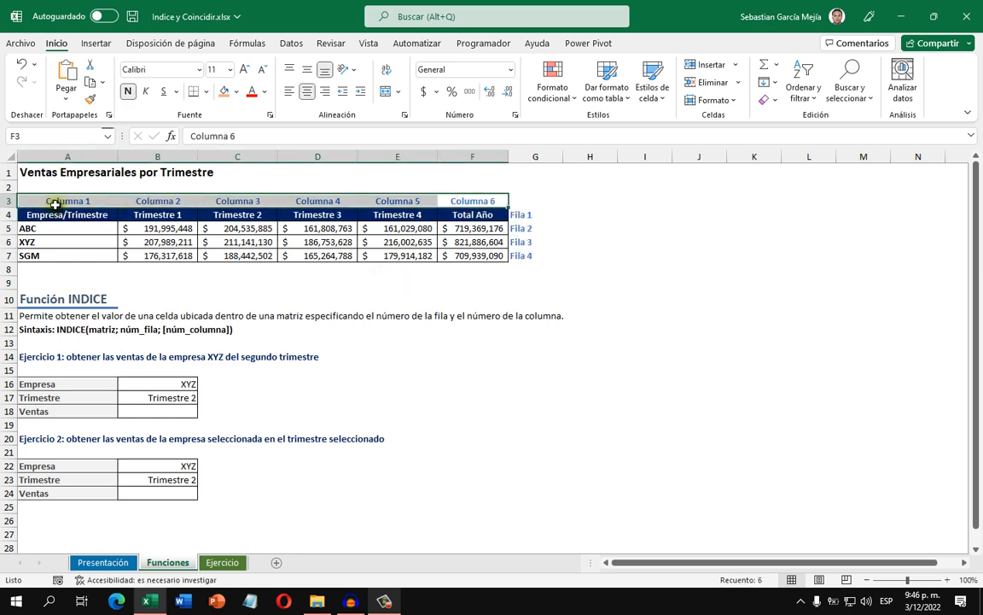
click(202, 285)
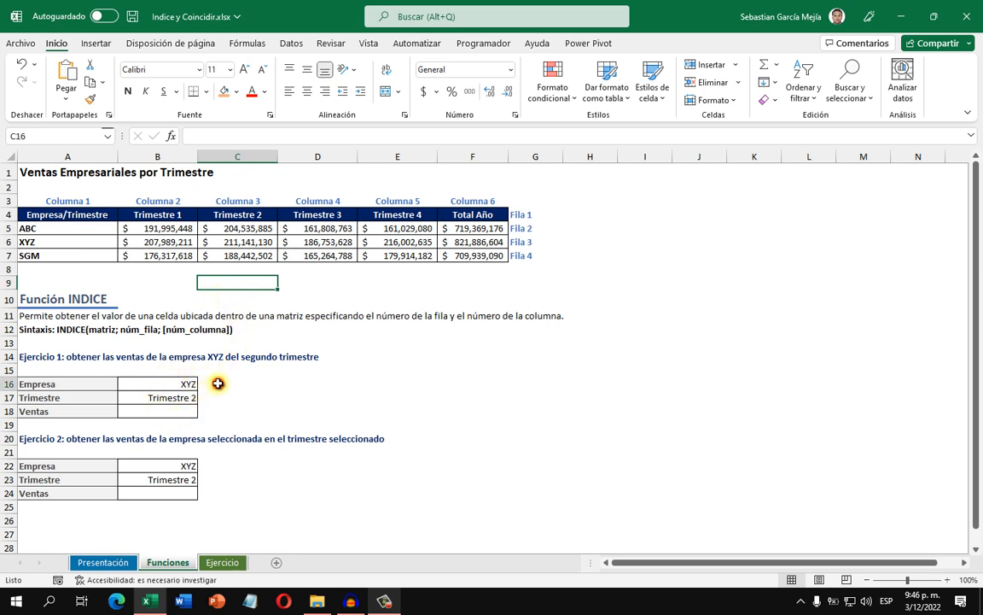
click(218, 383)
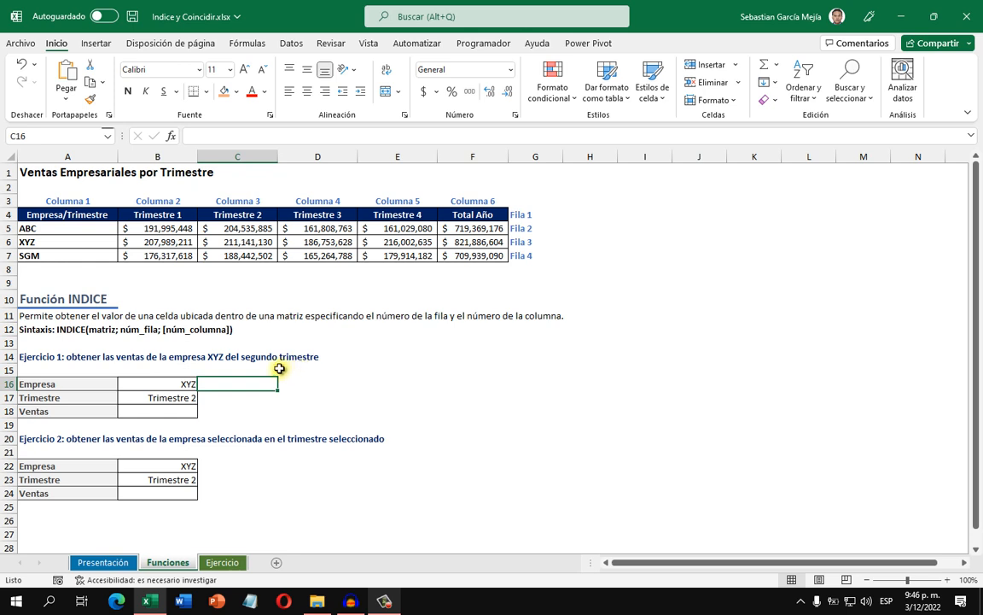
click(86, 240)
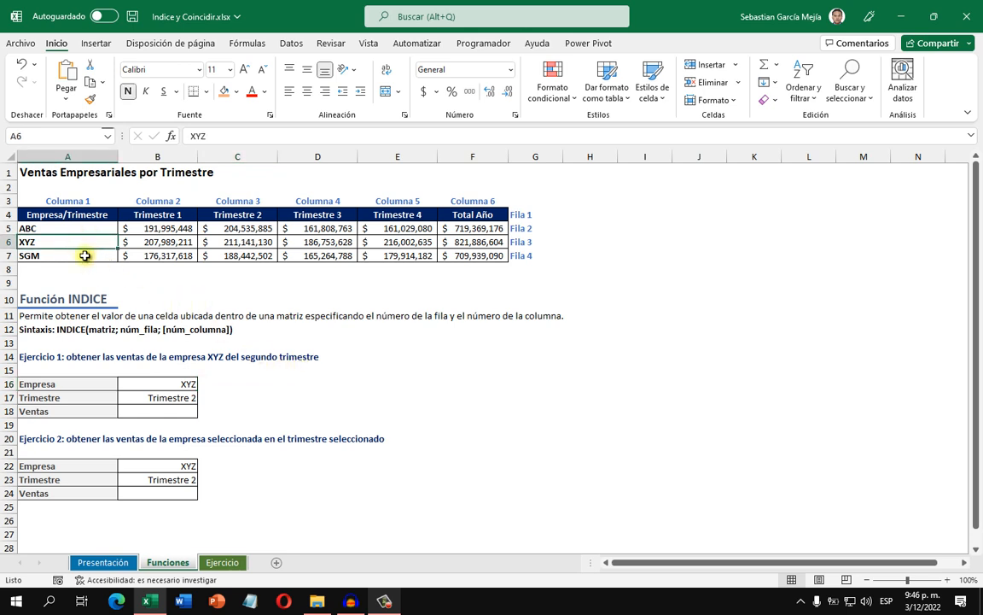
drag(70, 214, 450, 248)
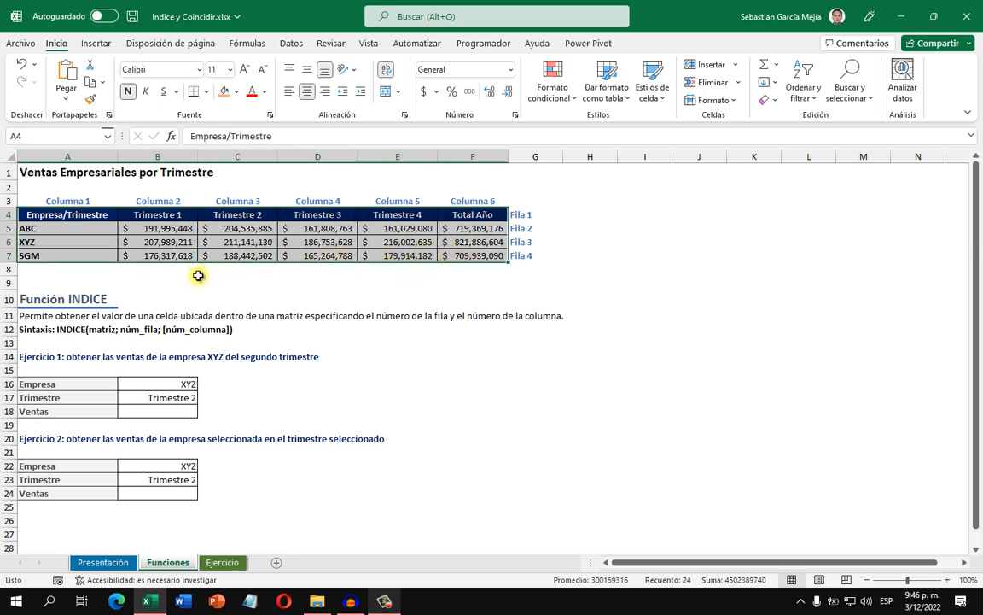
Step: Highlight the XYZ row of the sales table, A6:F6, with a light gold fill
drag(60, 241, 478, 242)
click(237, 92)
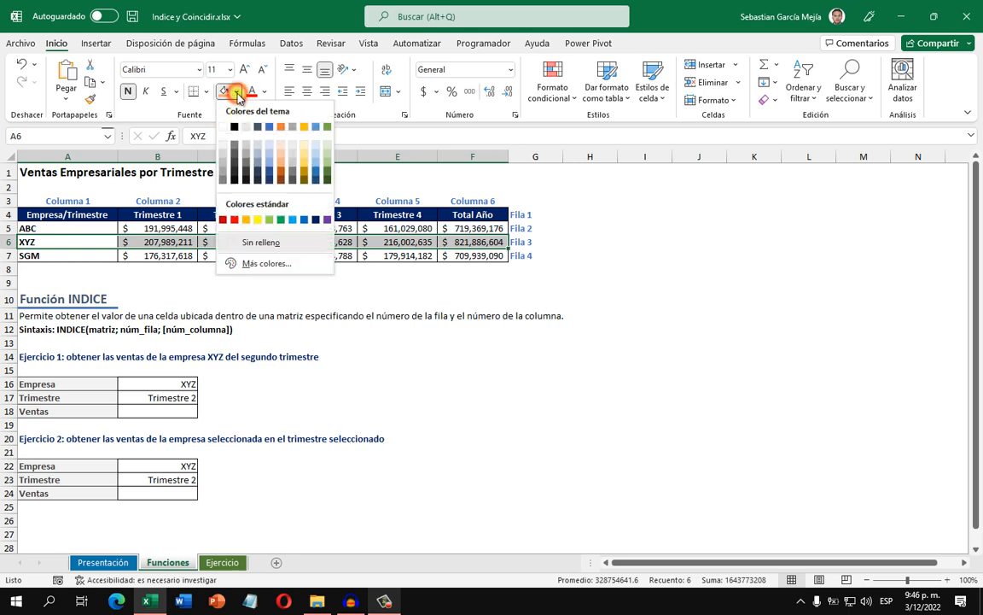
click(303, 160)
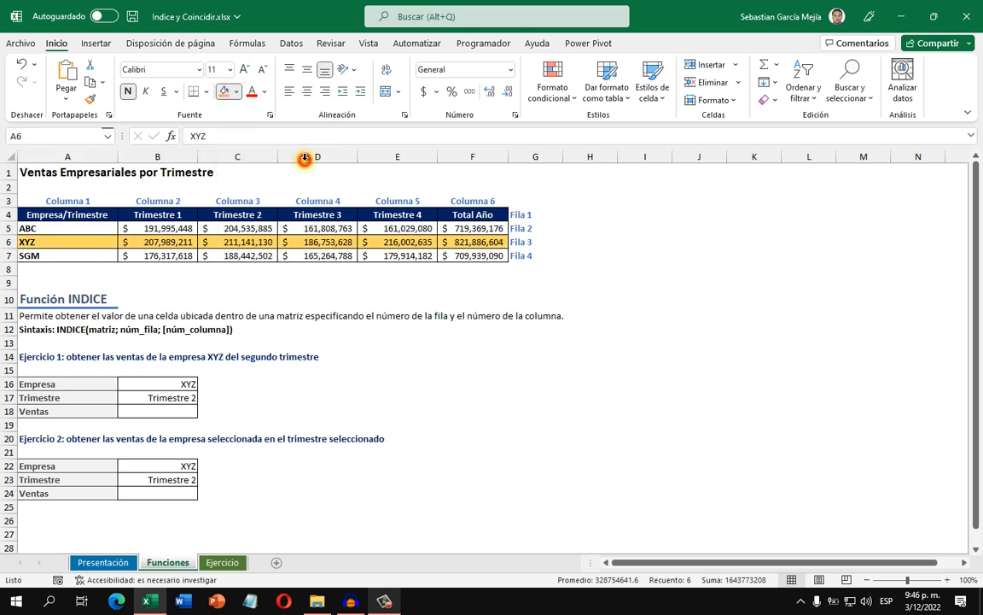
click(265, 278)
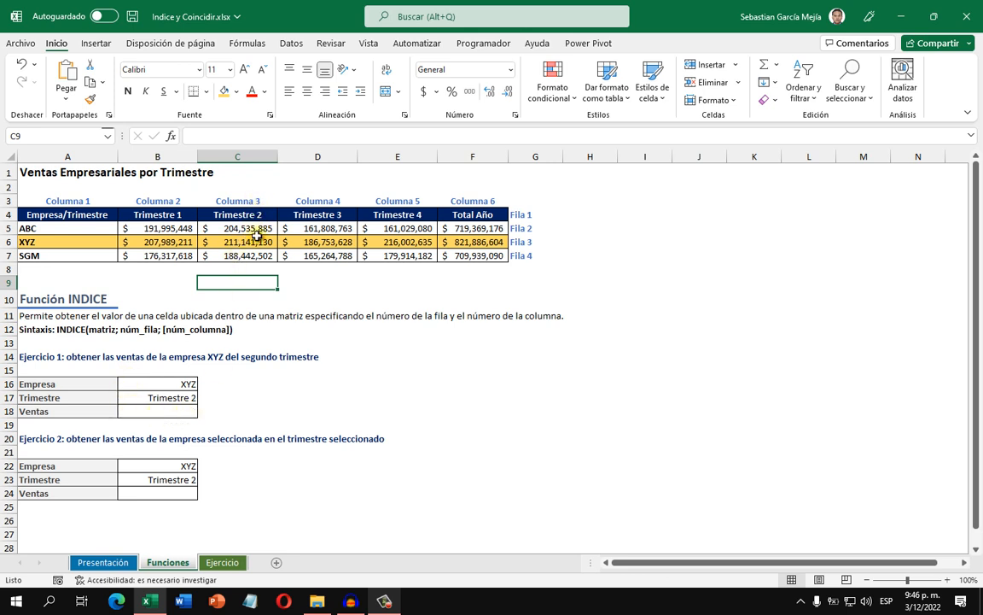
Step: Apply the same light gold fill to the Trimestre 2 sales figures in C5:C7
drag(256, 229, 256, 255)
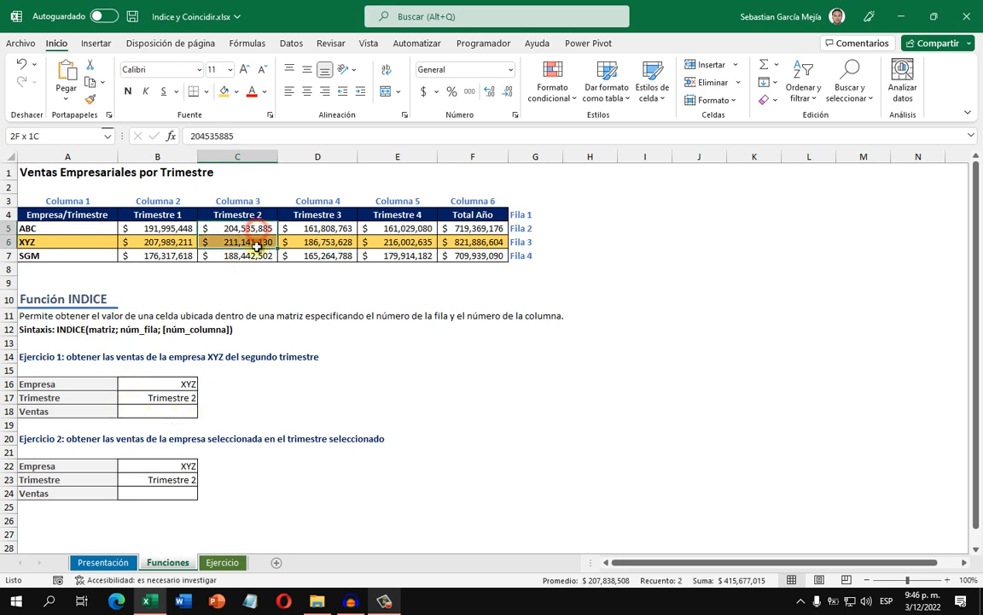
click(221, 92)
click(189, 296)
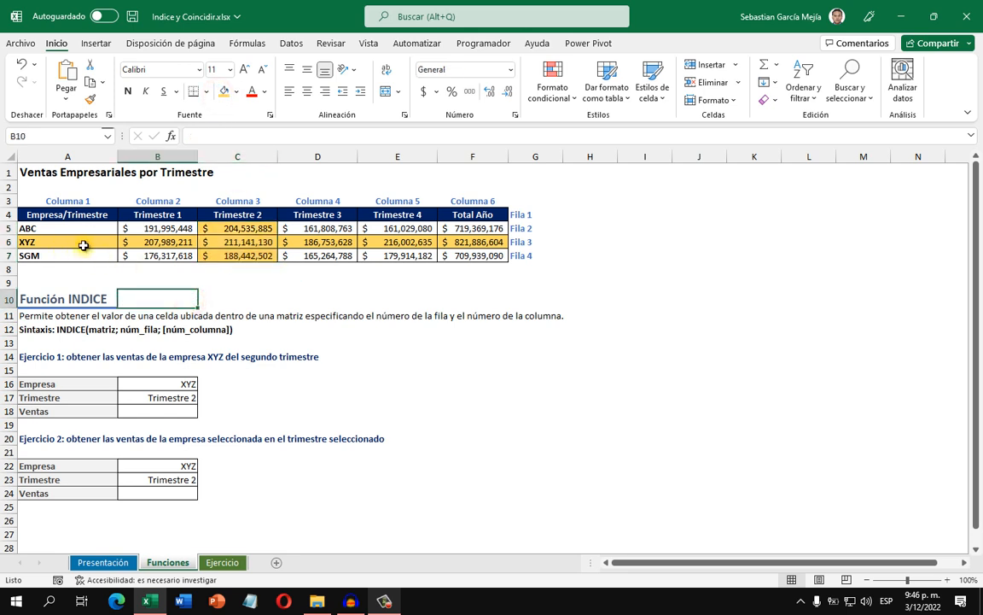
Step: Mark the intersection of the XYZ row and Trimestre 2 column, cell C6, with a light orange fill
click(271, 242)
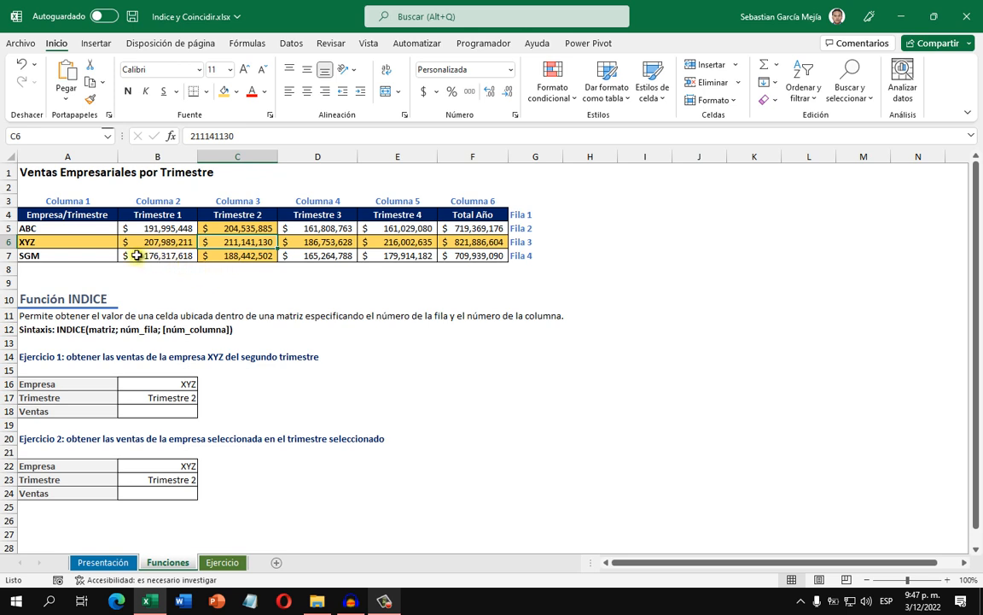
click(237, 93)
click(280, 164)
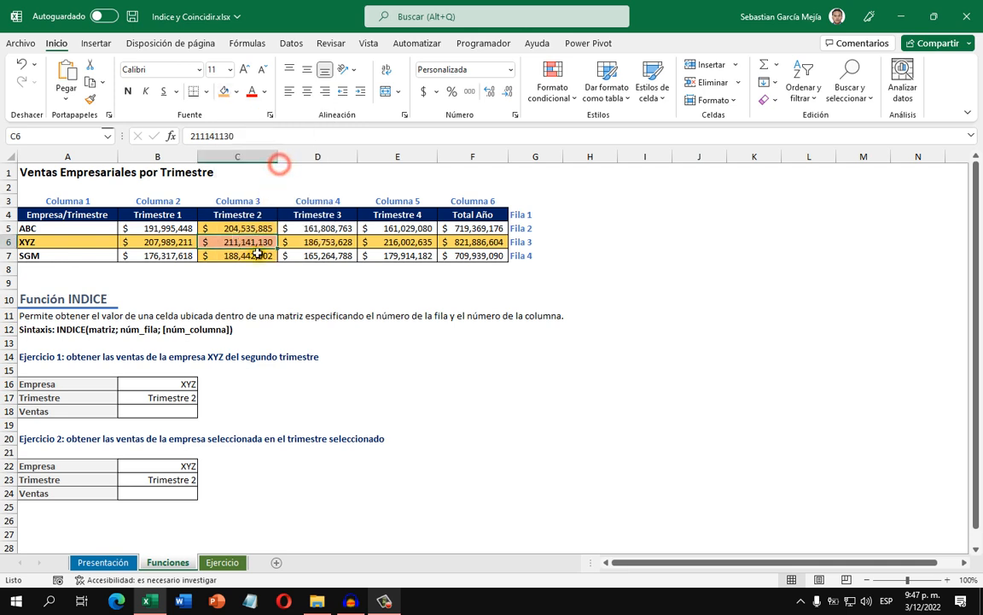
click(250, 292)
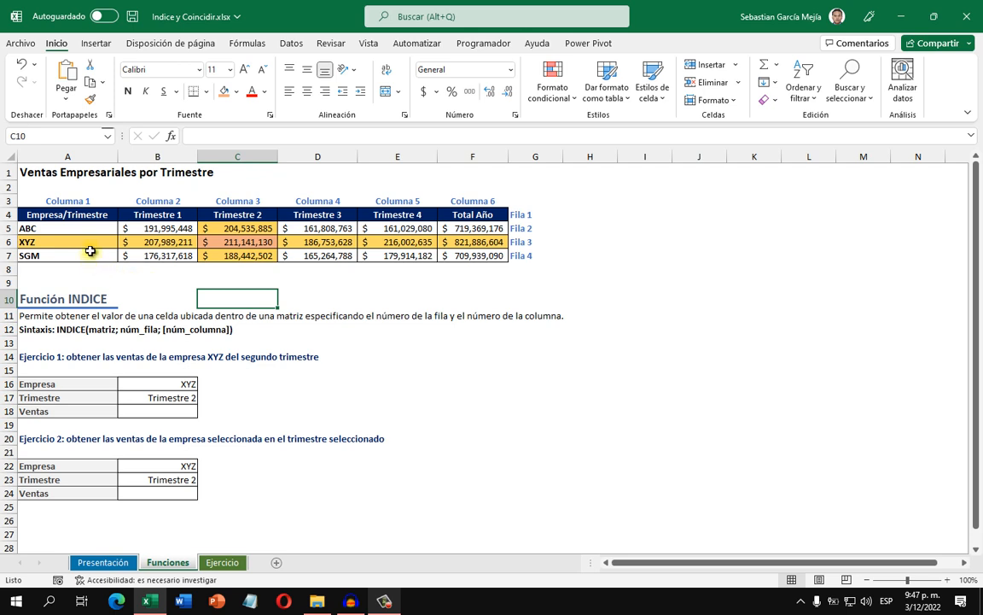
click(78, 214)
drag(94, 232, 442, 258)
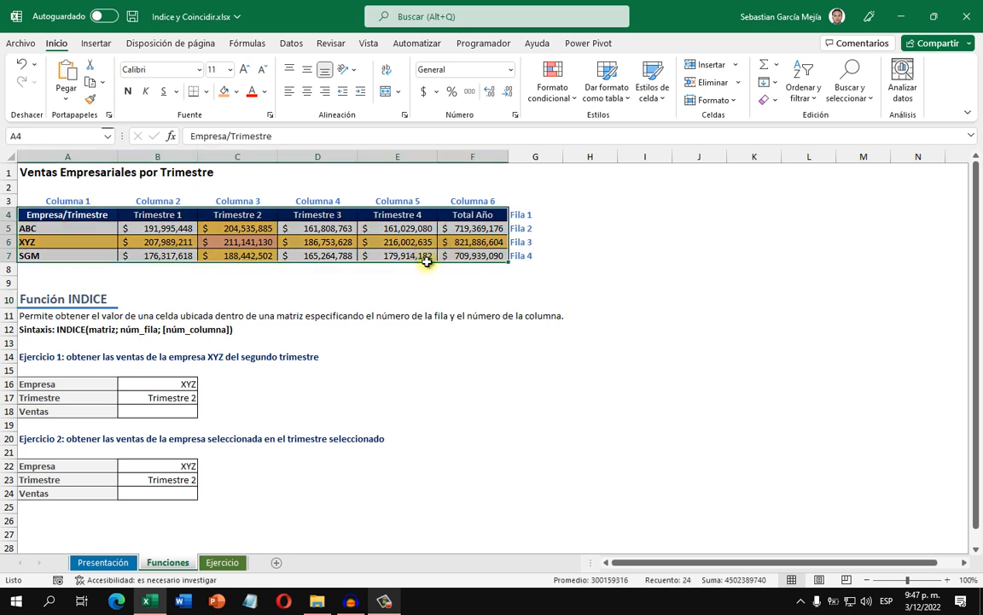
click(352, 282)
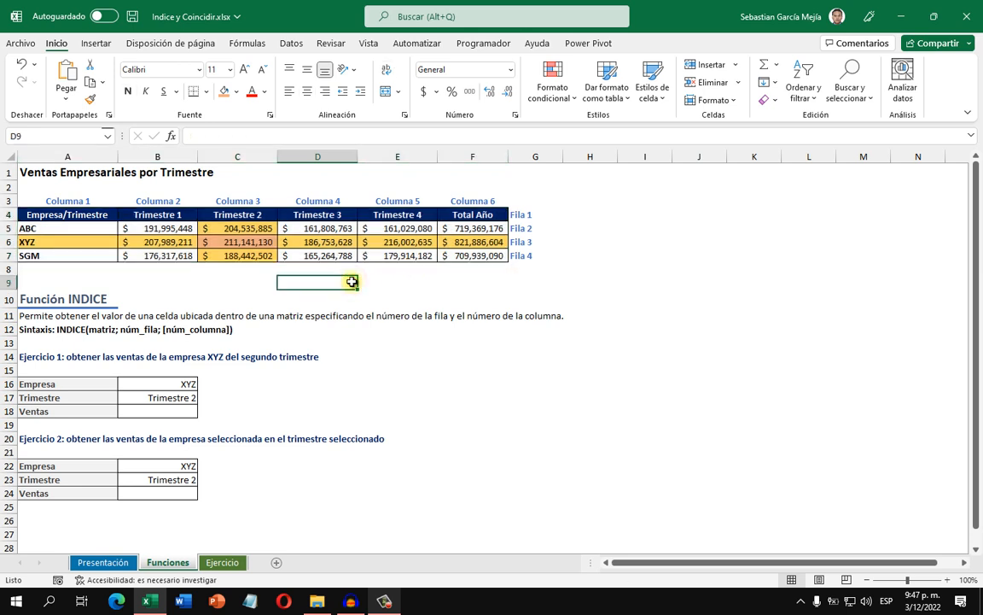
click(220, 296)
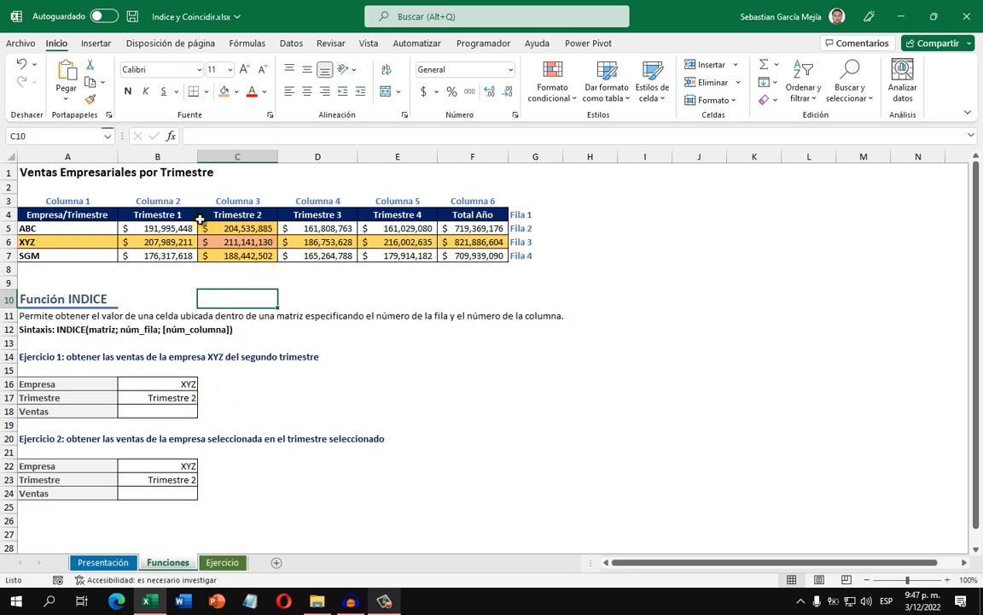
click(230, 278)
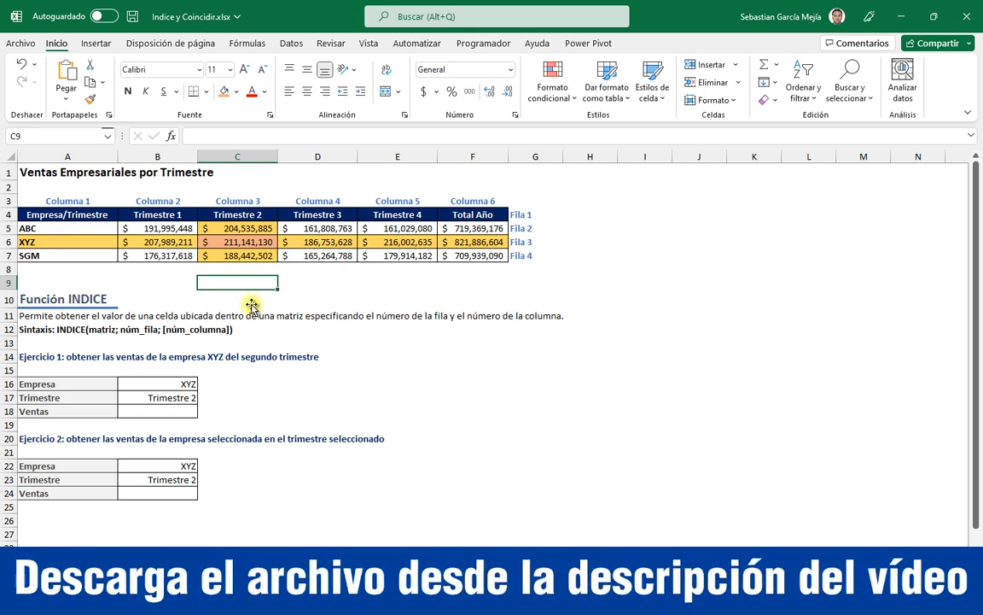
Step: Enter =INDICE(A4:F7,3,3) in B18 to return the XYZ sales for Trimestre 2 in Ejercicio 1
click(185, 412)
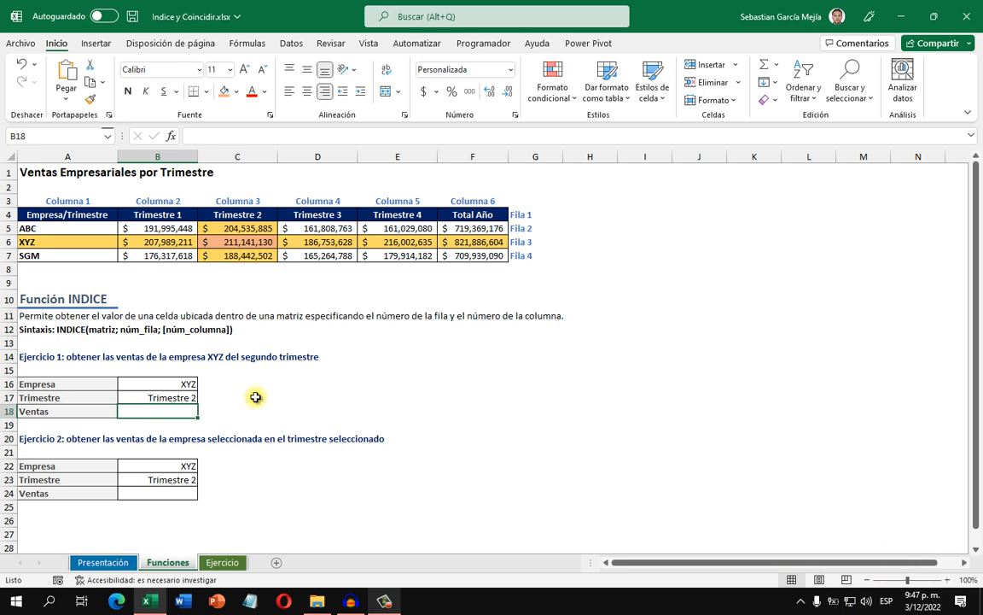
text(=indi)
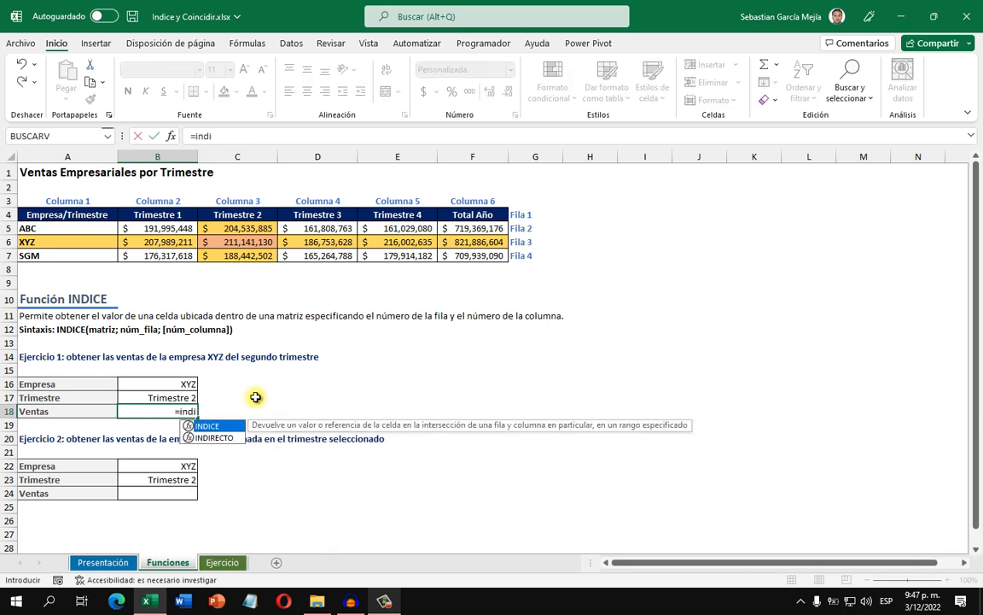
key(Tab)
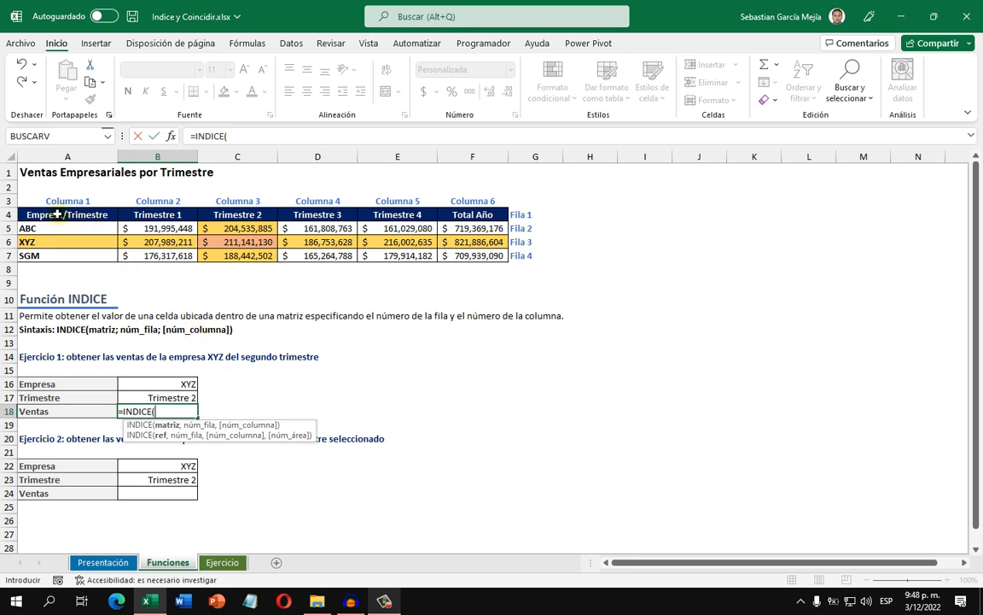
drag(57, 215, 457, 253)
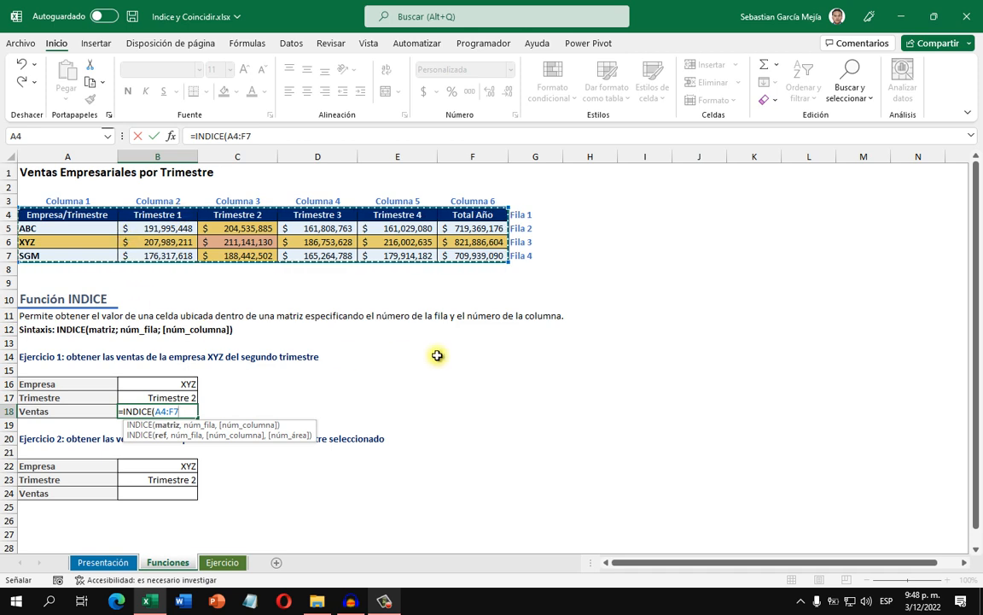
text(;)
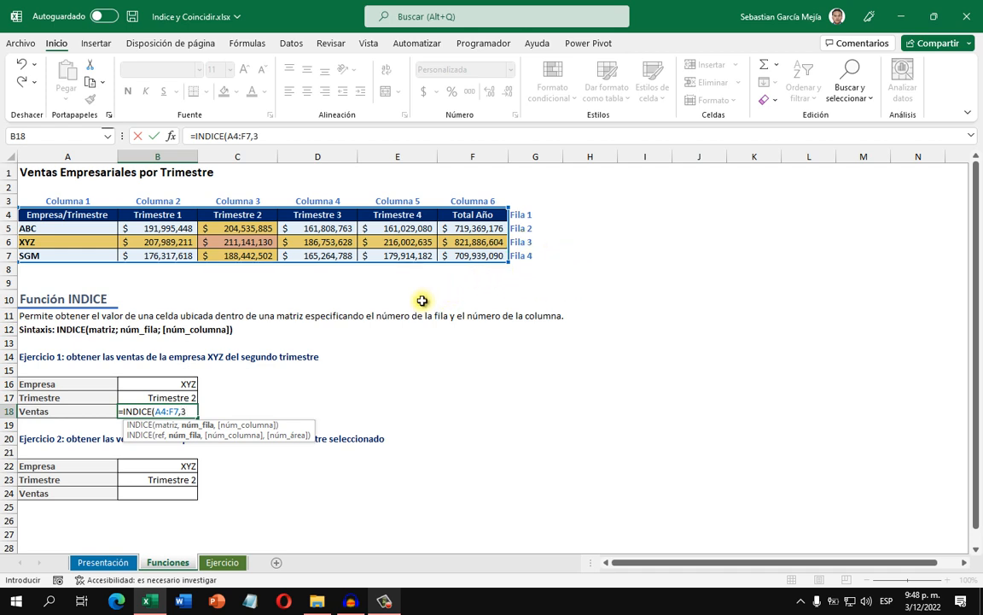
text(,)
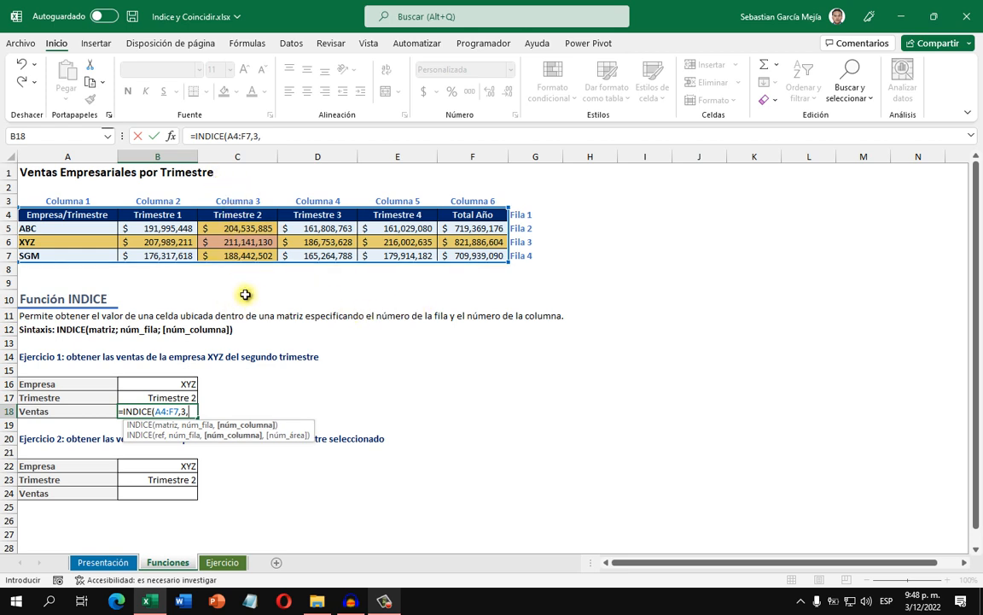
text(3))
key(ctrl+Return)
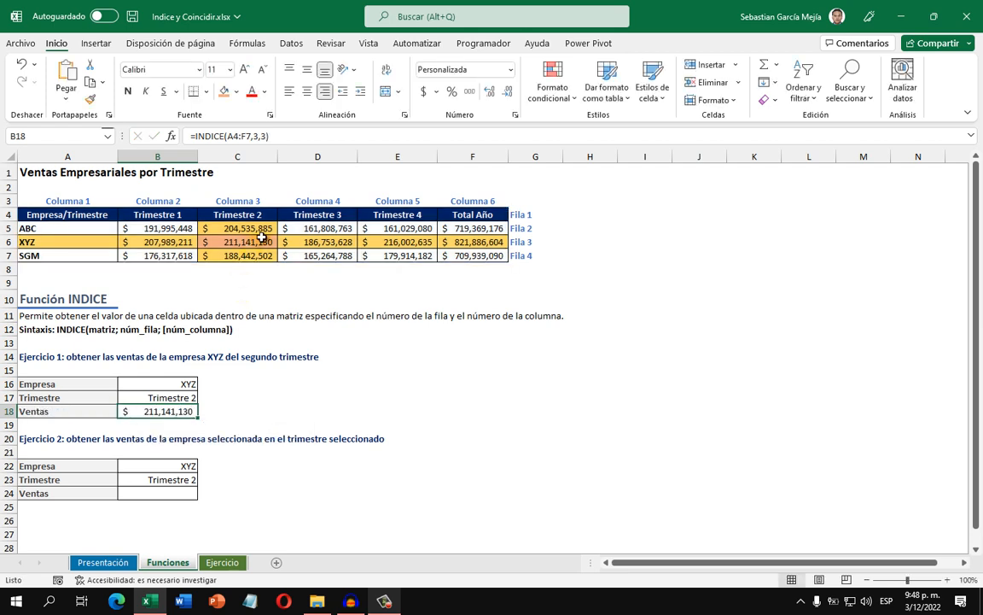
Step: Compare the Ejercicio 1 sales result and its formula with the XYZ row, and read the Ejercicio 2 heading
drag(243, 242, 72, 250)
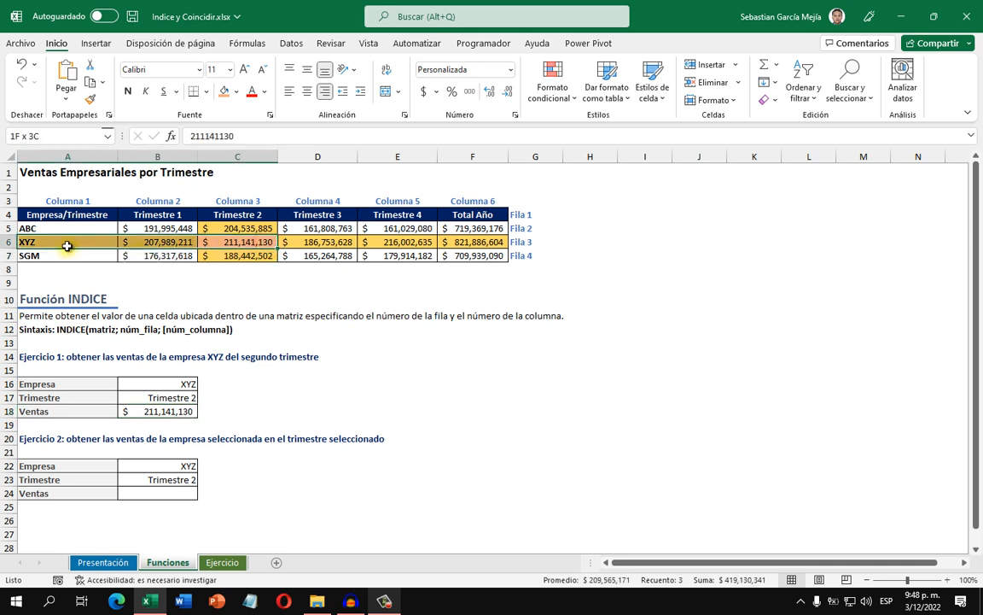
click(207, 342)
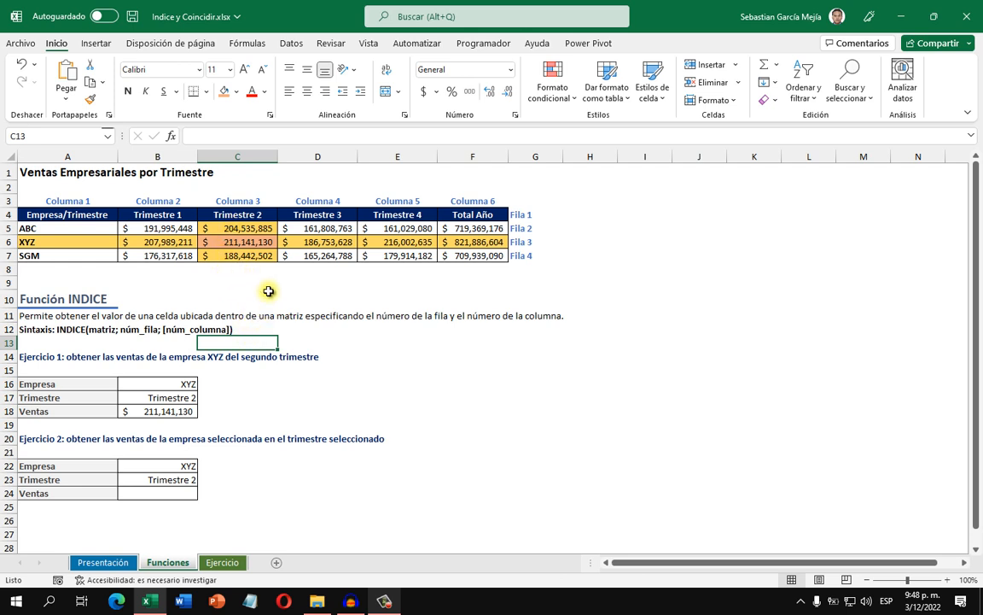
click(154, 380)
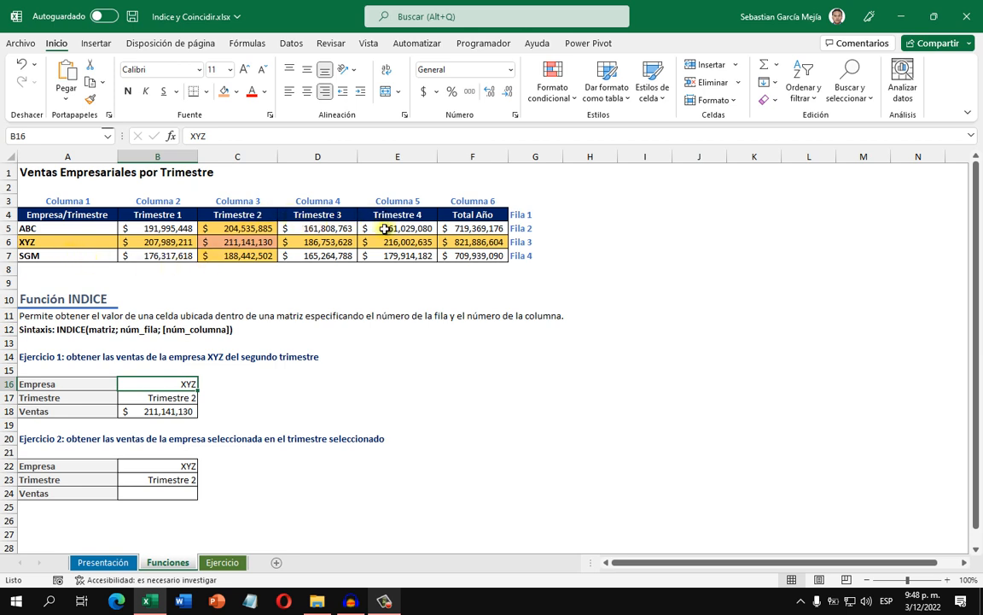
click(186, 411)
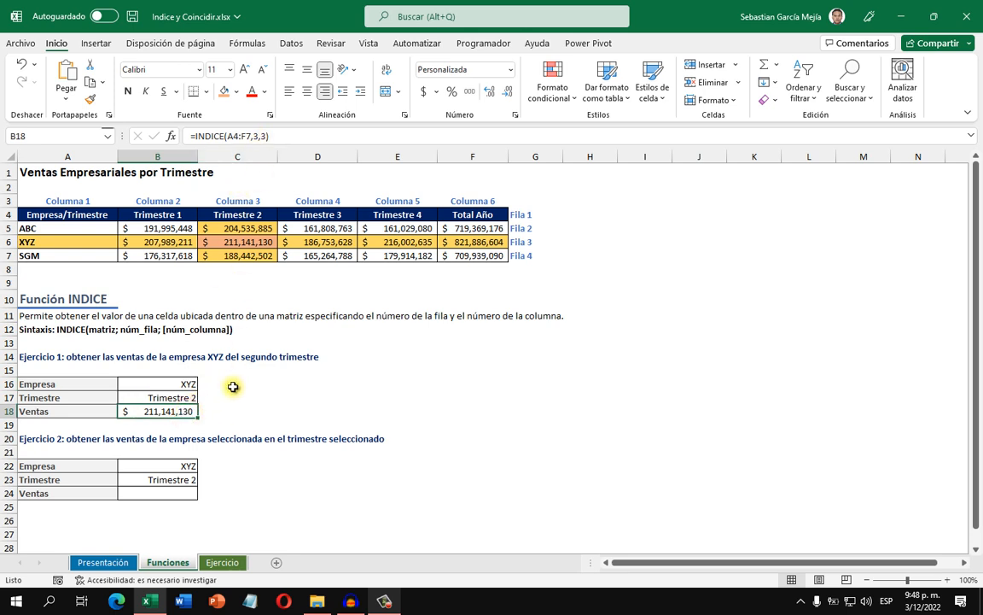
click(234, 392)
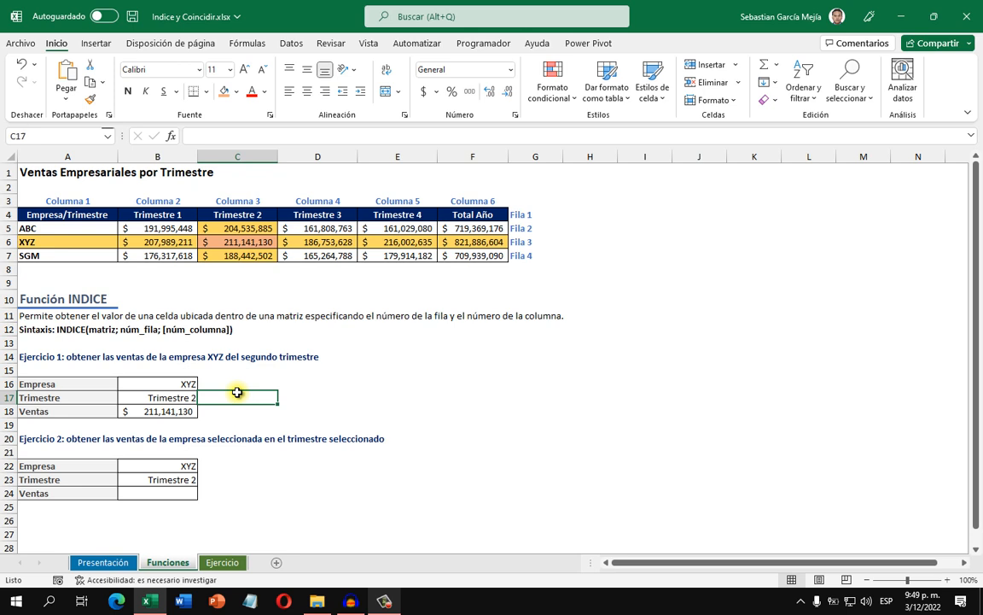
click(32, 439)
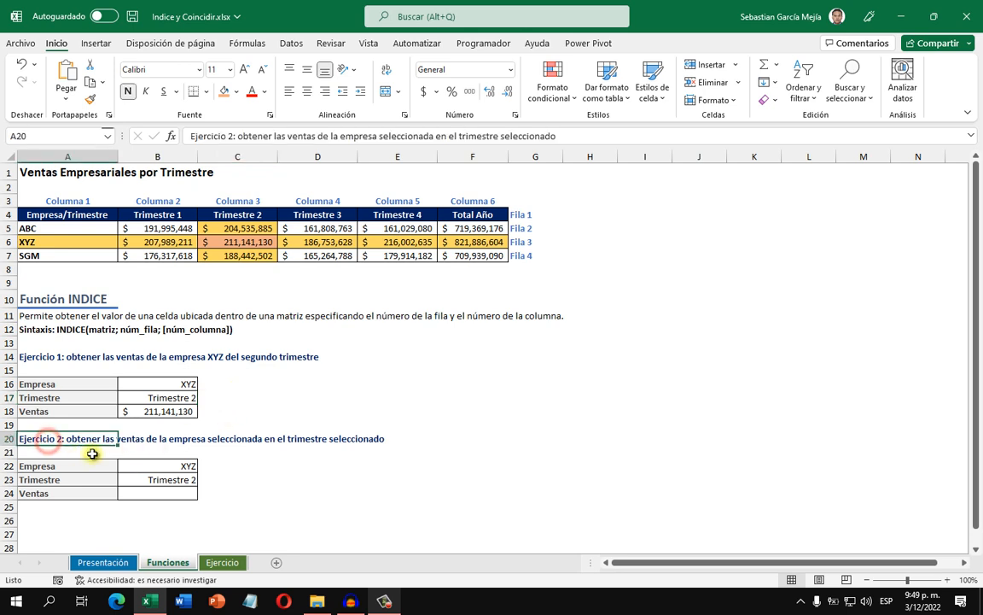
Step: Choose SGM as the company in B22 and Trimestre 1 as the quarter in B23 for Ejercicio 2
click(230, 461)
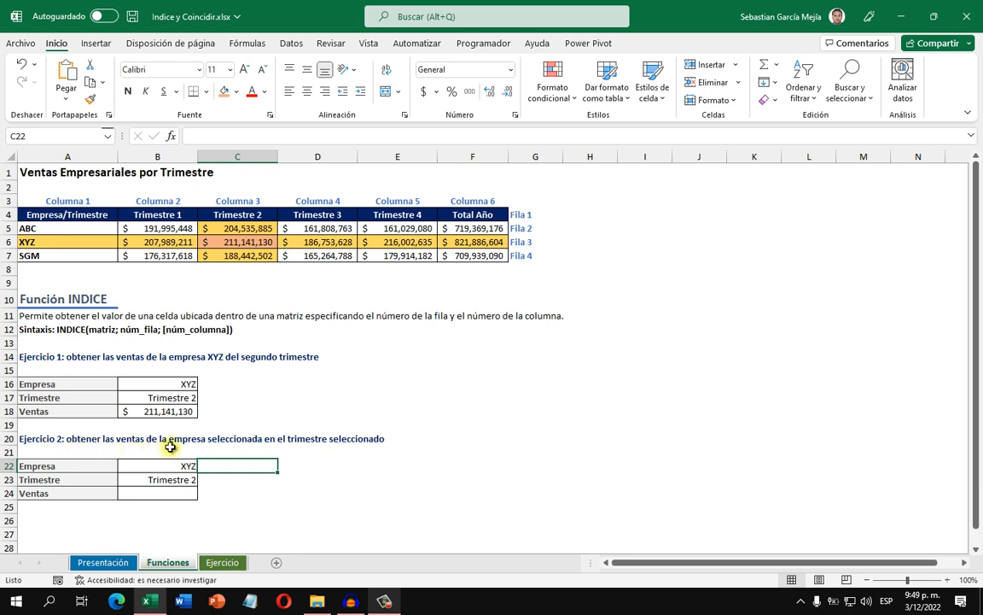
click(148, 466)
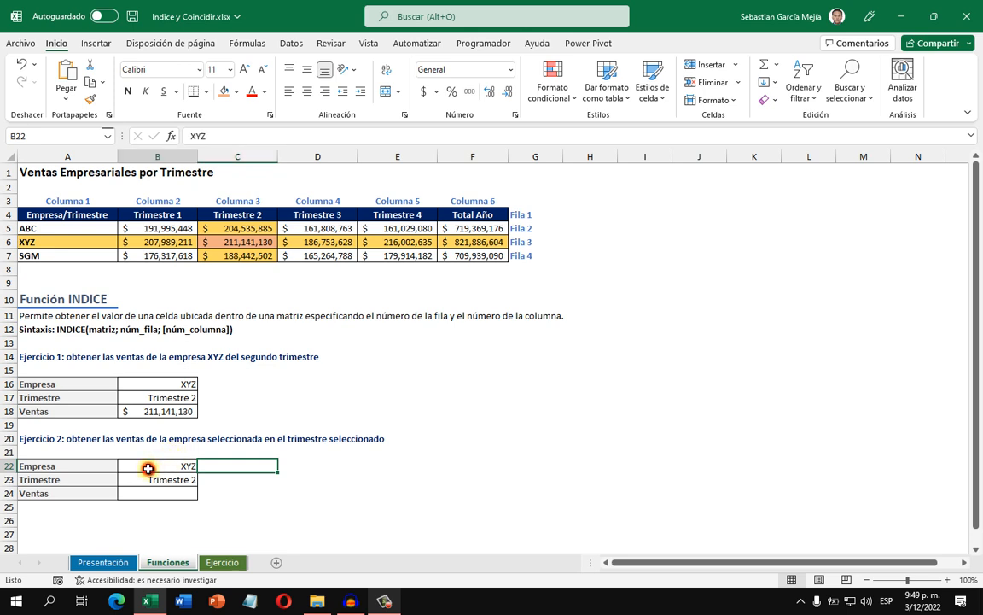
click(202, 467)
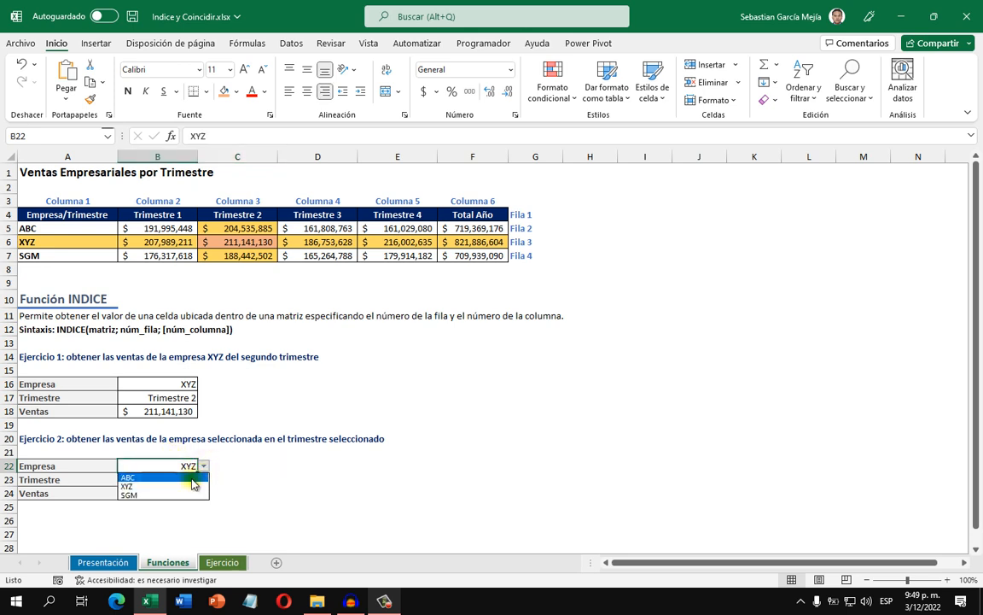
click(182, 495)
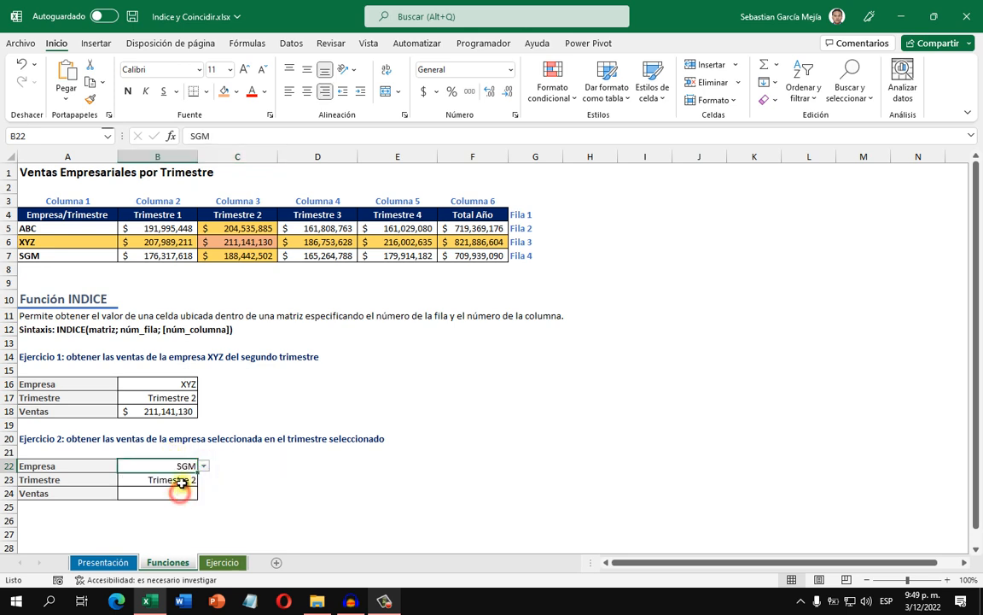
click(183, 480)
click(205, 483)
click(176, 494)
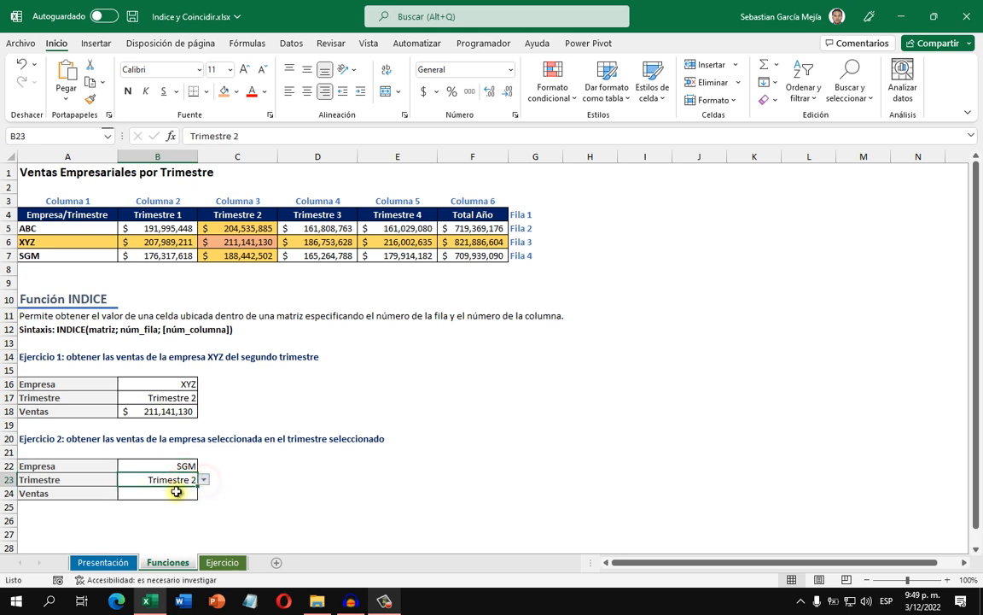
Step: Enter =COINCIDIR(B22,A4:A7,0) in C22 to find the selected company's row number with an exact match
click(182, 411)
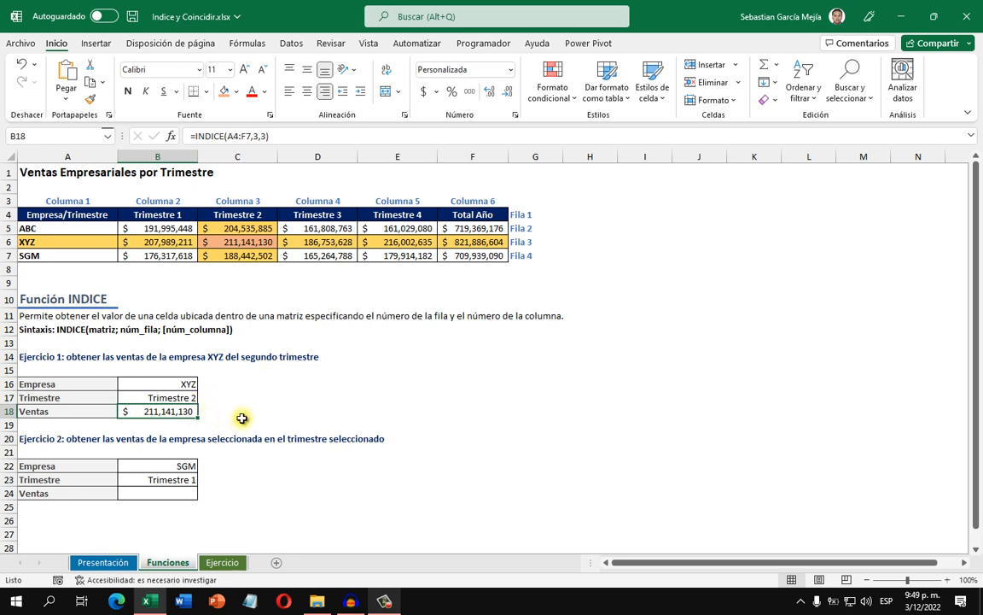
click(243, 478)
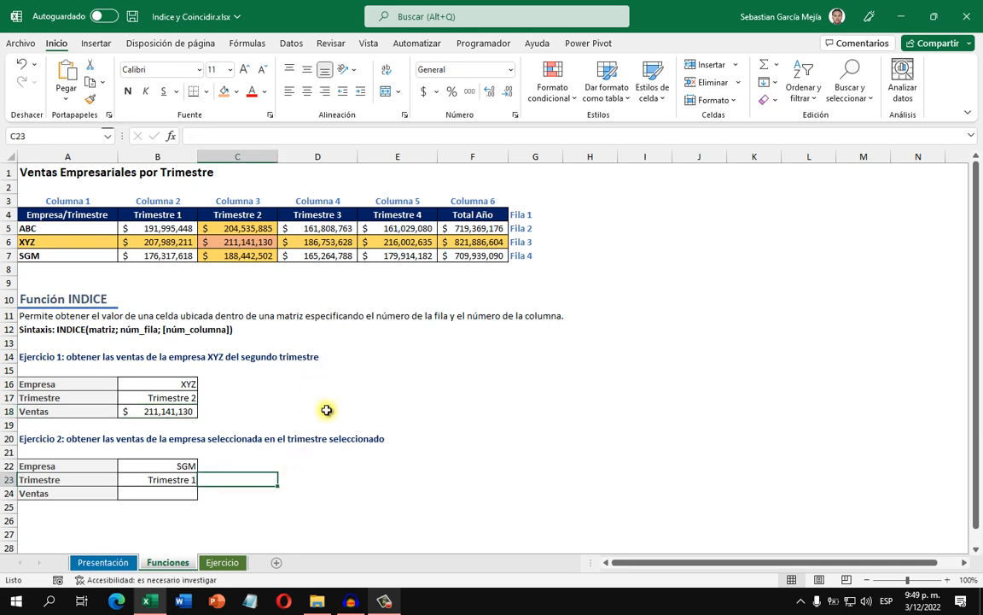
key(Up)
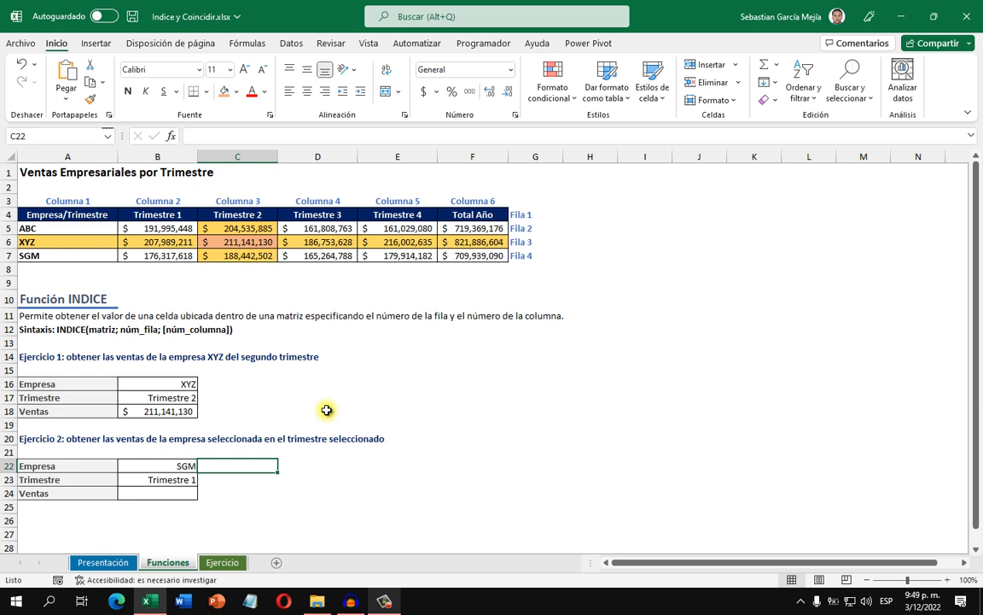
text(=)
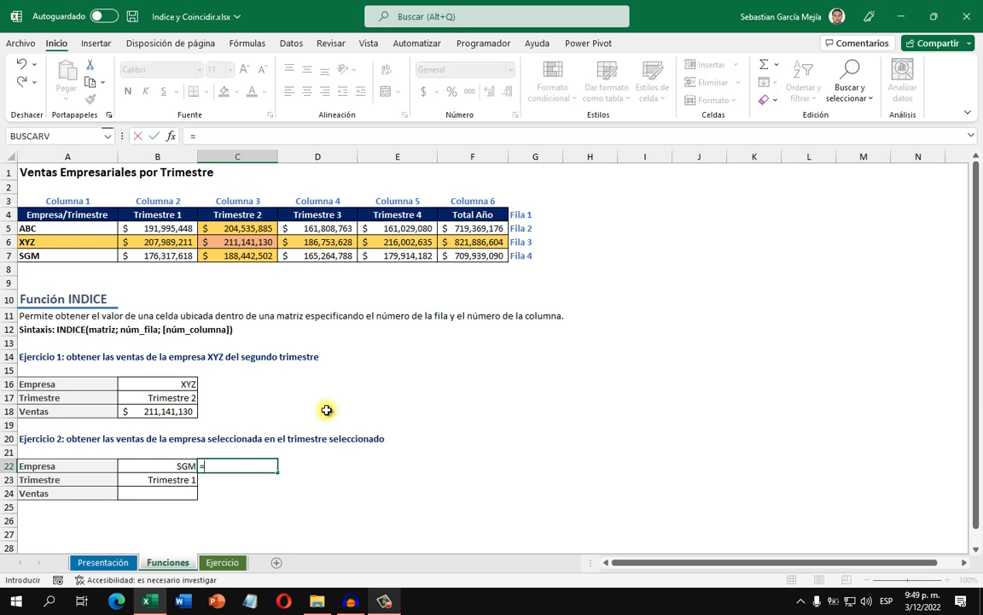
text(coinci)
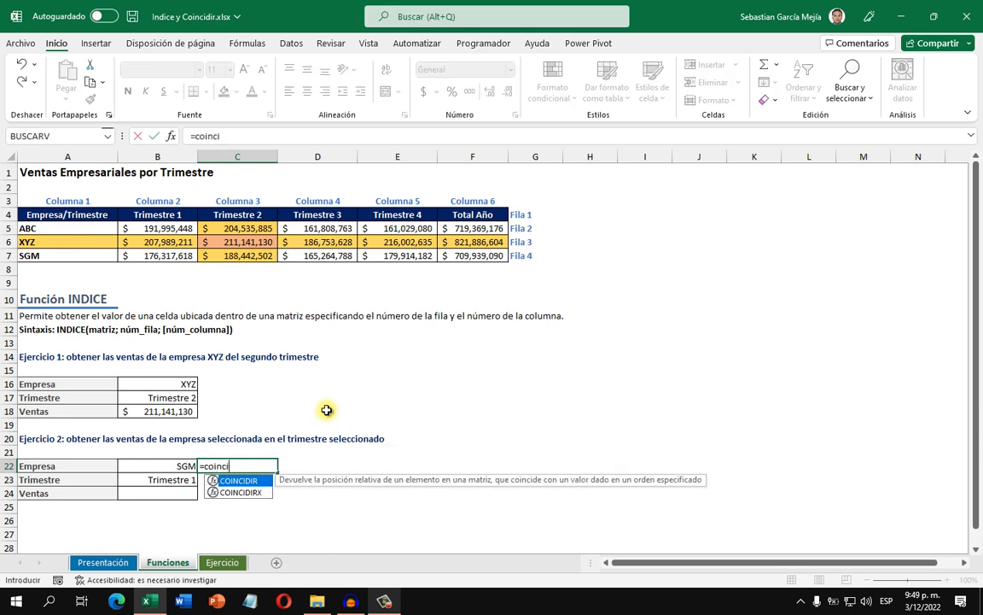
text(dir)
key(Tab)
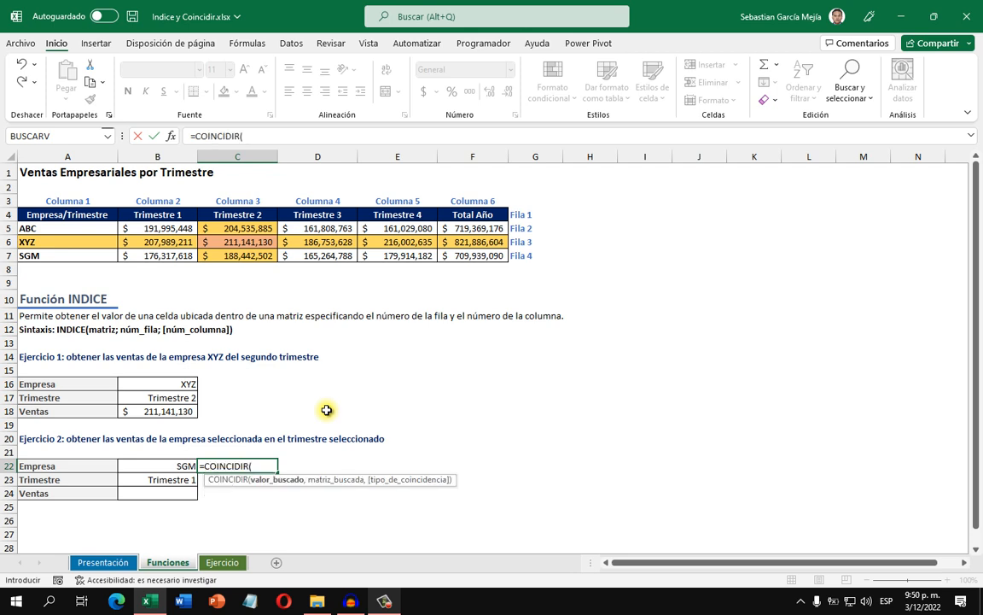
click(150, 466)
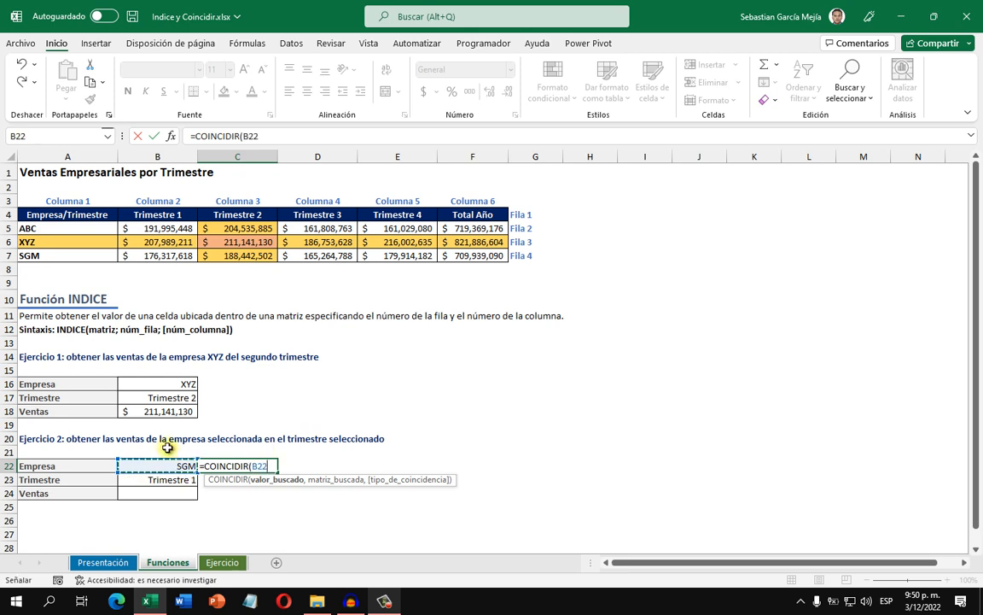
text(,)
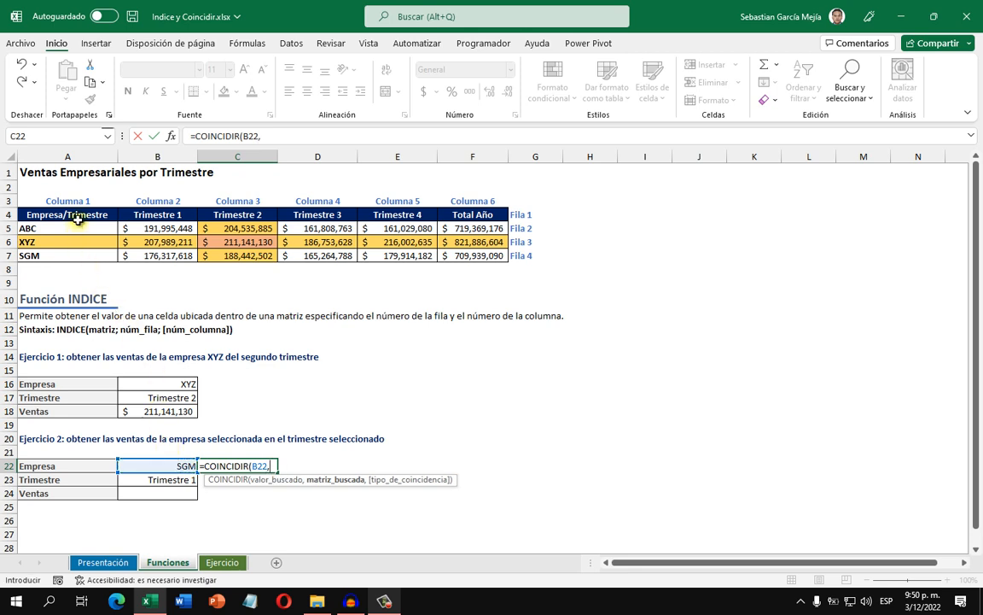
drag(80, 219, 80, 254)
text(,)
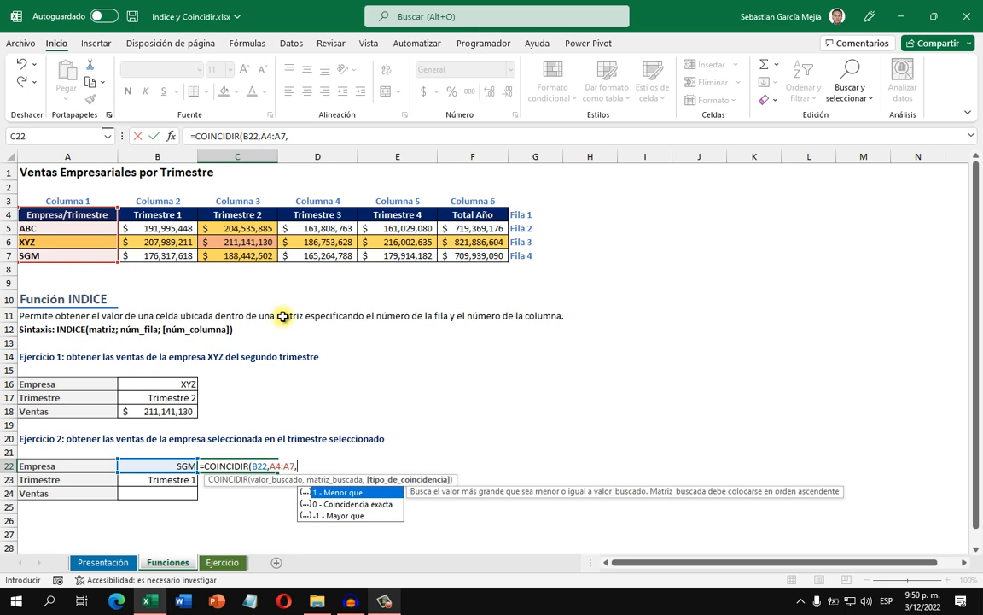
key(Down)
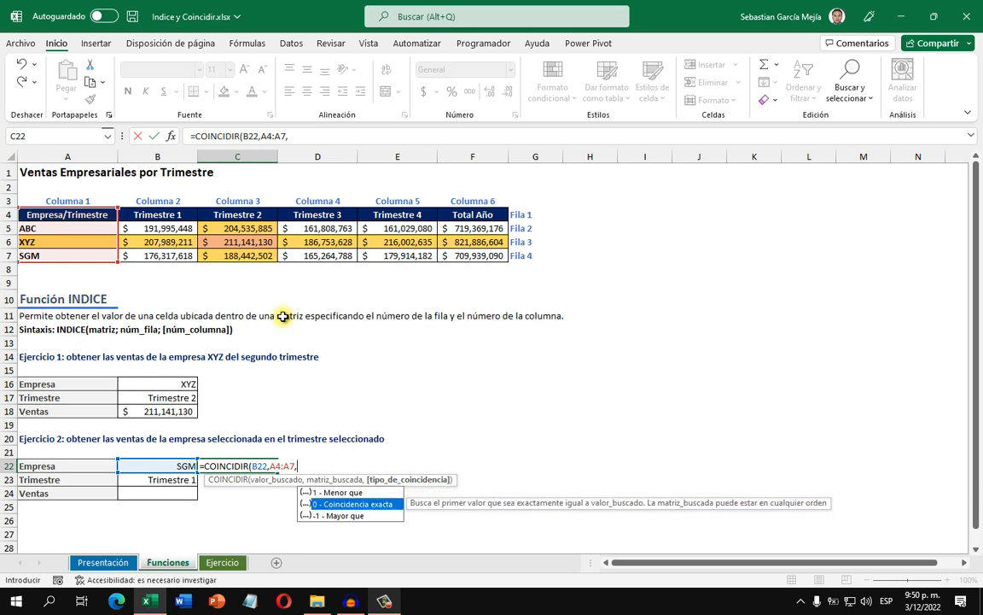
text(0)
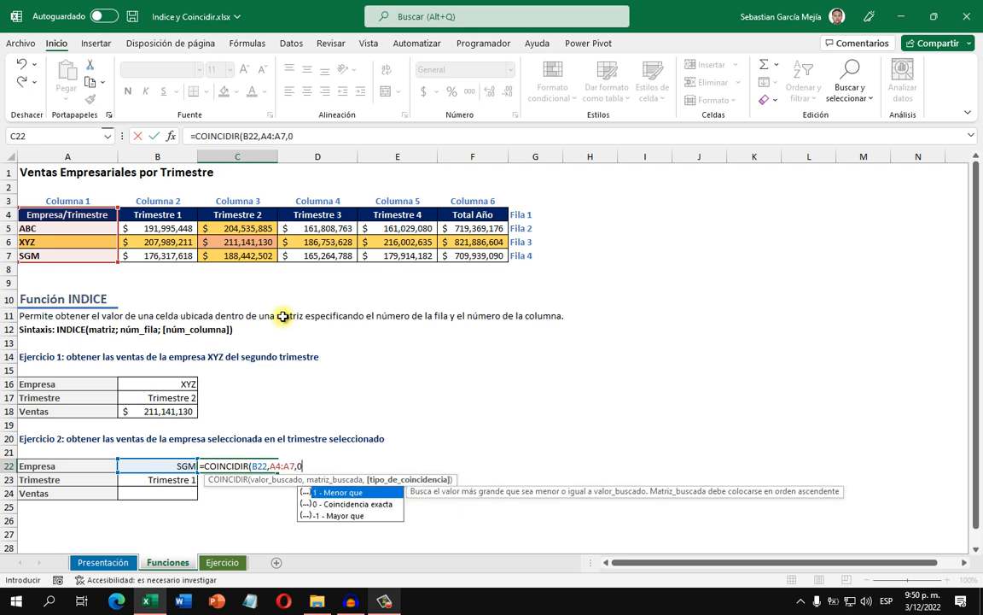
text())
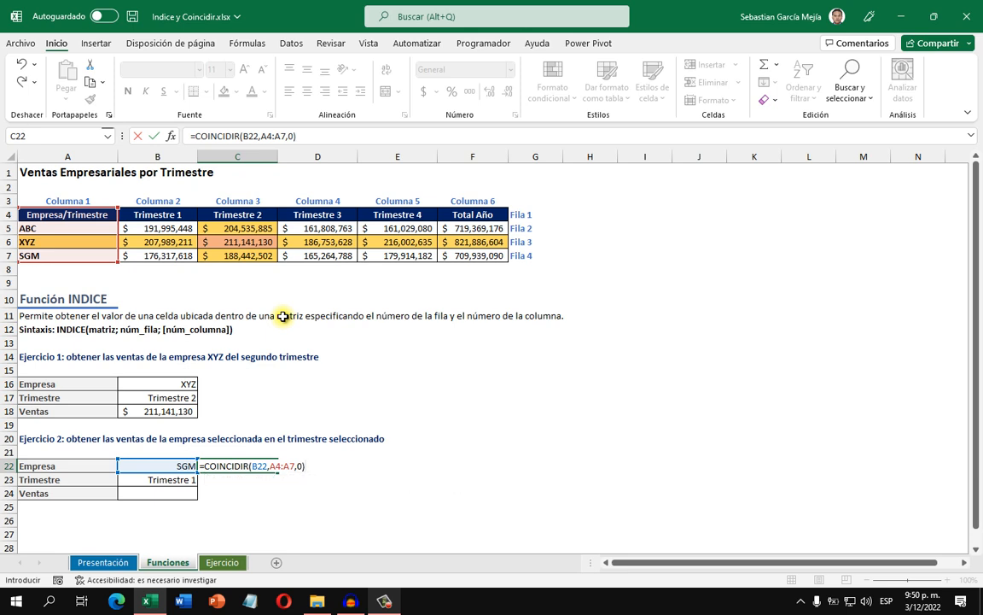
key(ctrl+Return)
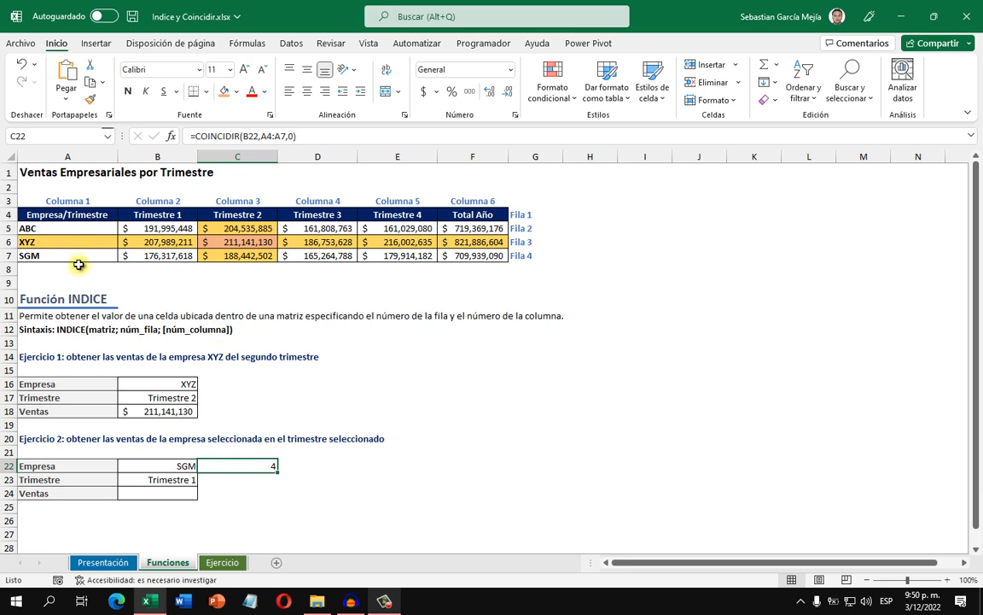
Step: Compare the row position returned in C22 with the Fila labels in G4:G7 and the SGM row
drag(531, 214, 530, 258)
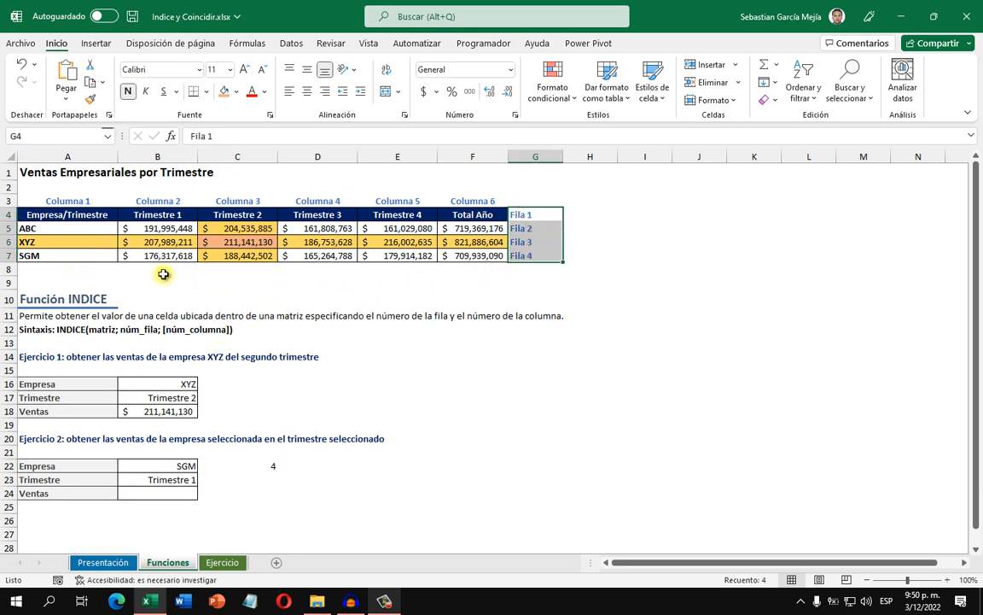
click(68, 257)
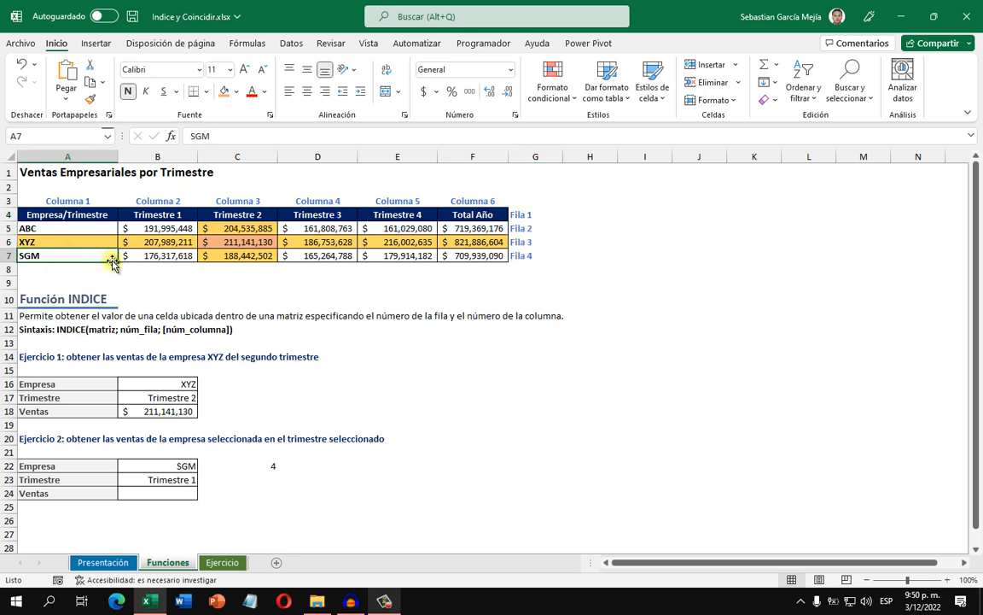
click(539, 254)
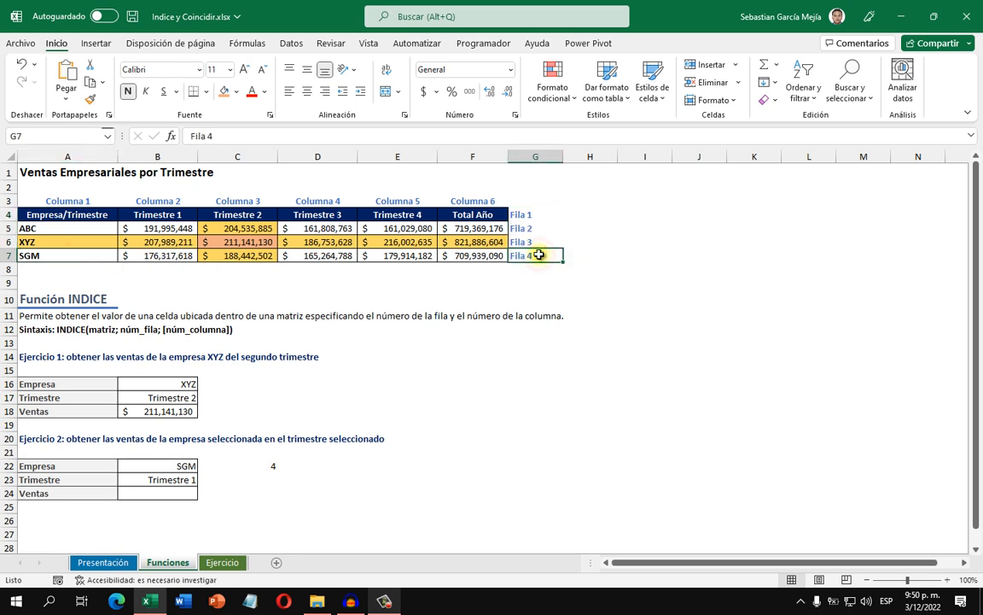
click(262, 466)
Step: Enter =COINCIDIR(B23,A4:F4,0) in C23 to find the selected quarter's column number with an exact match
click(261, 483)
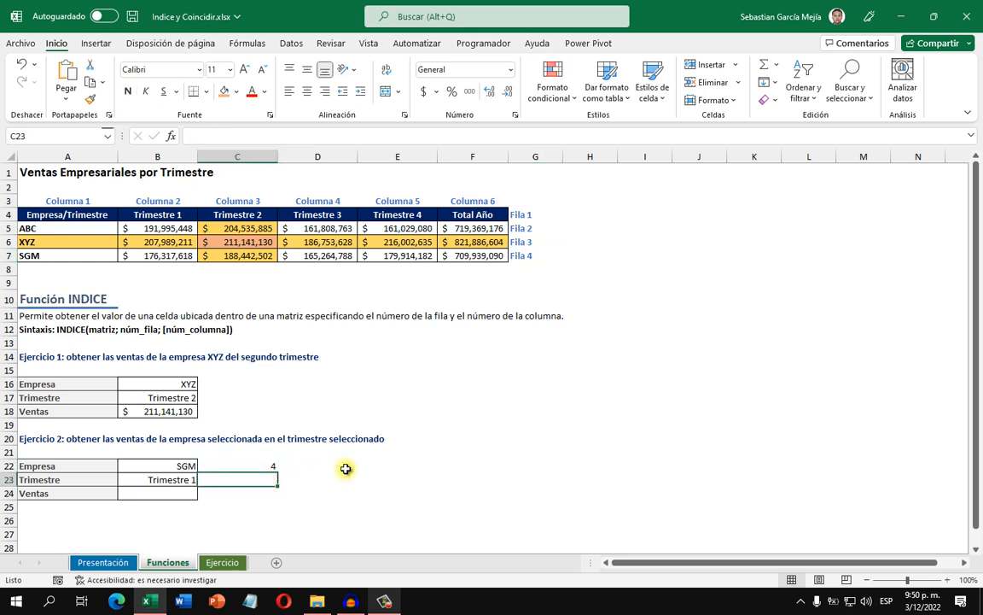
text(=)
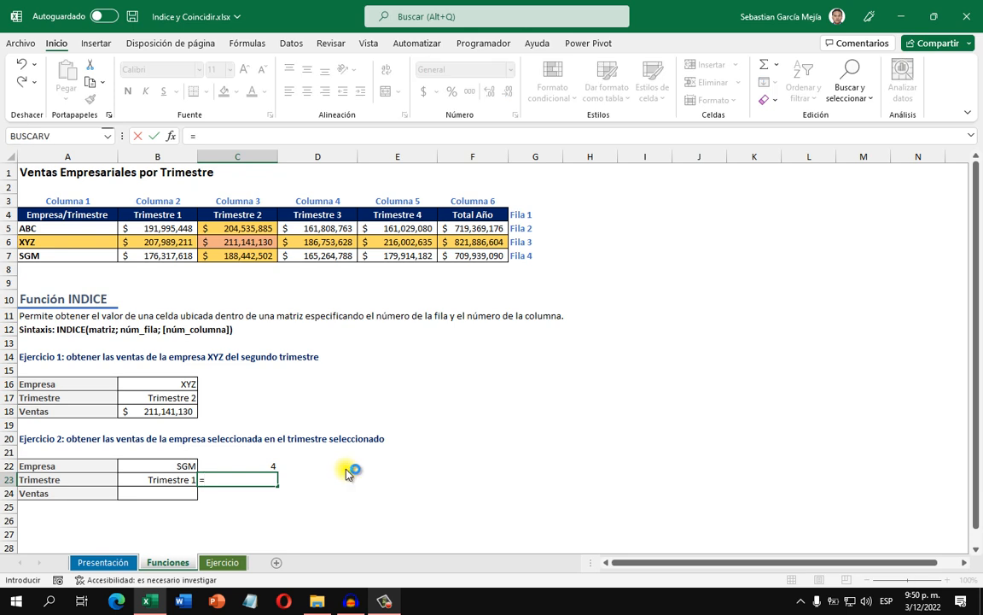
text(coinci)
key(Tab)
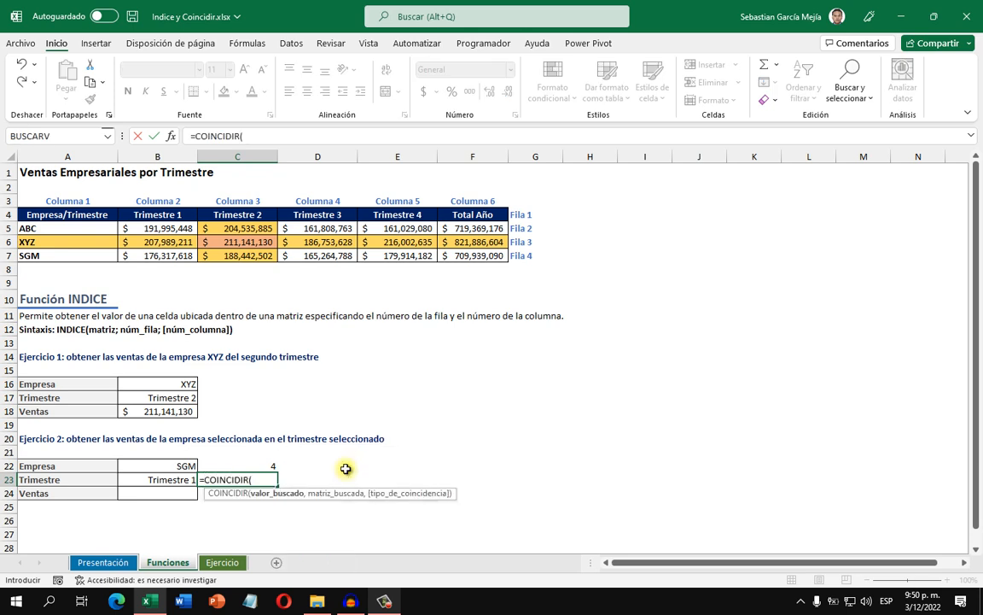
click(133, 483)
text(,)
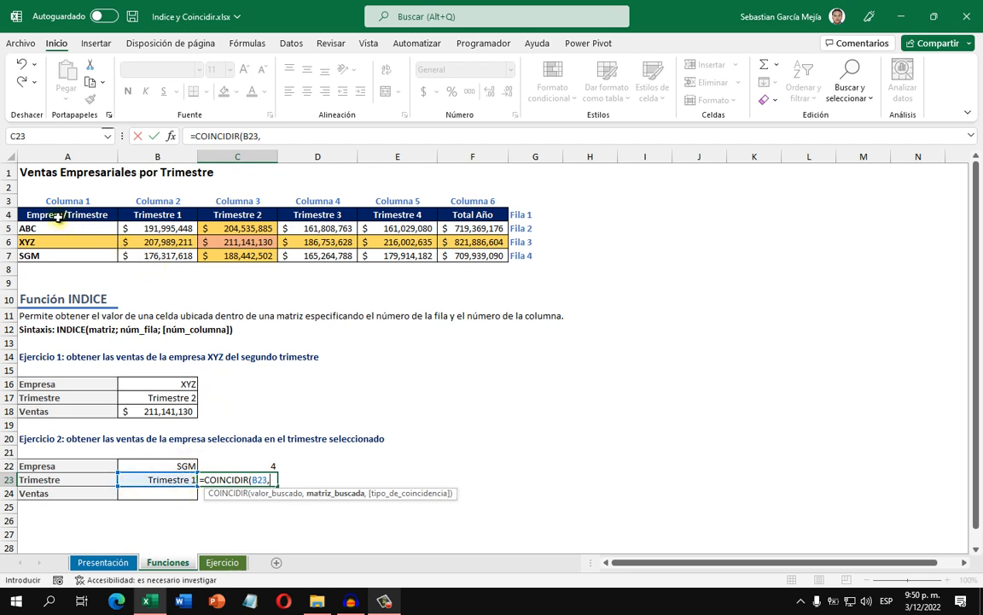
drag(52, 220, 465, 216)
text(,)
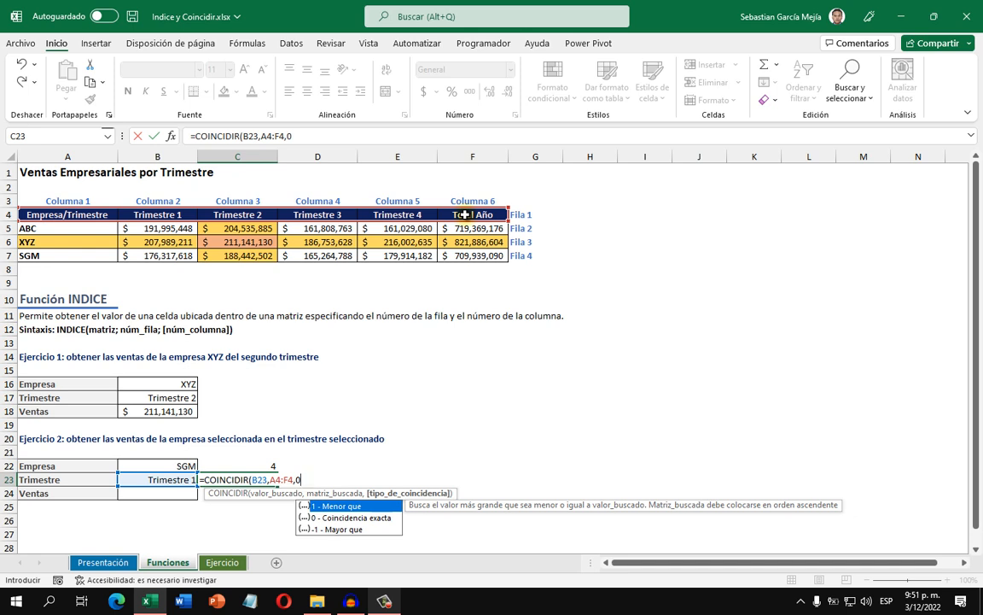
text(0))
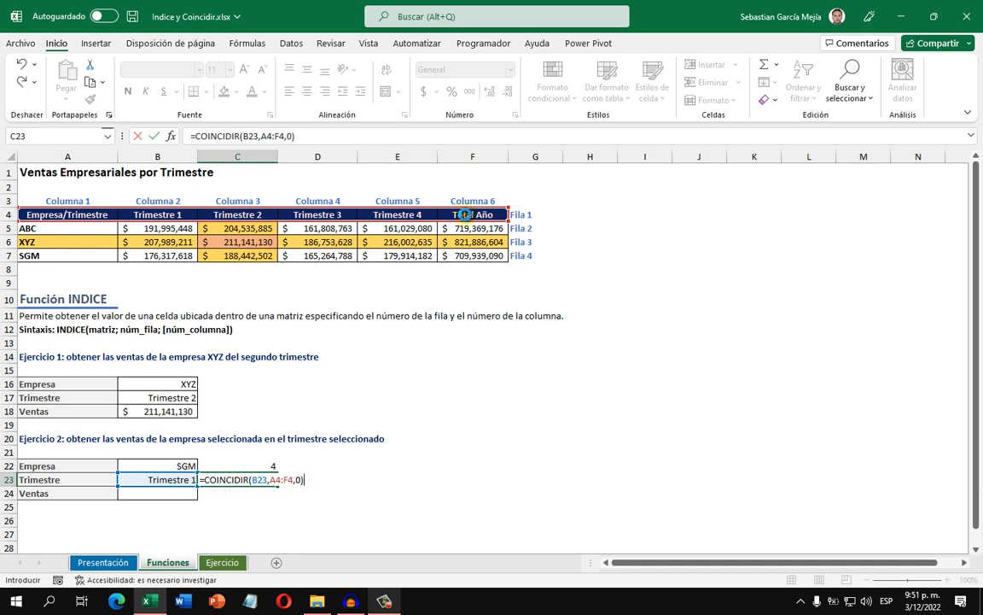
key(ctrl+Return)
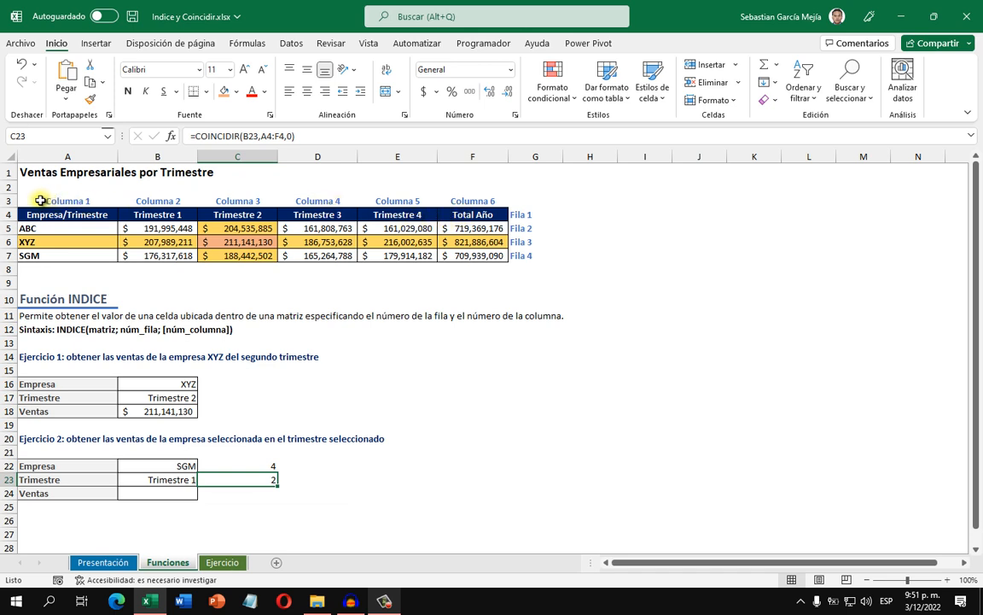
Step: Compare the column position returned in C23 with the Columna labels in A3:F3 and the Trimestre 1 column
drag(40, 200, 468, 198)
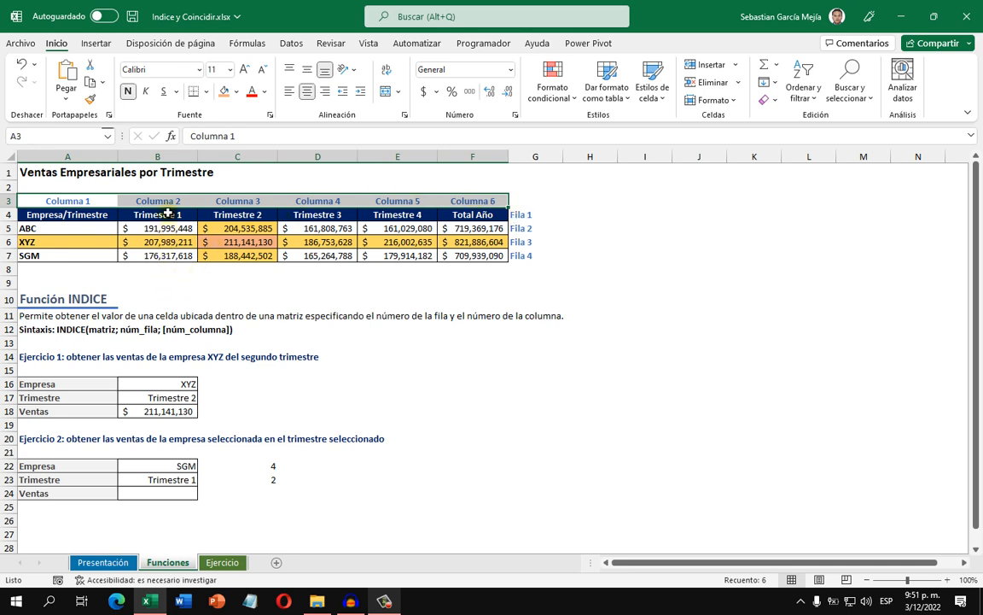
drag(171, 198, 173, 247)
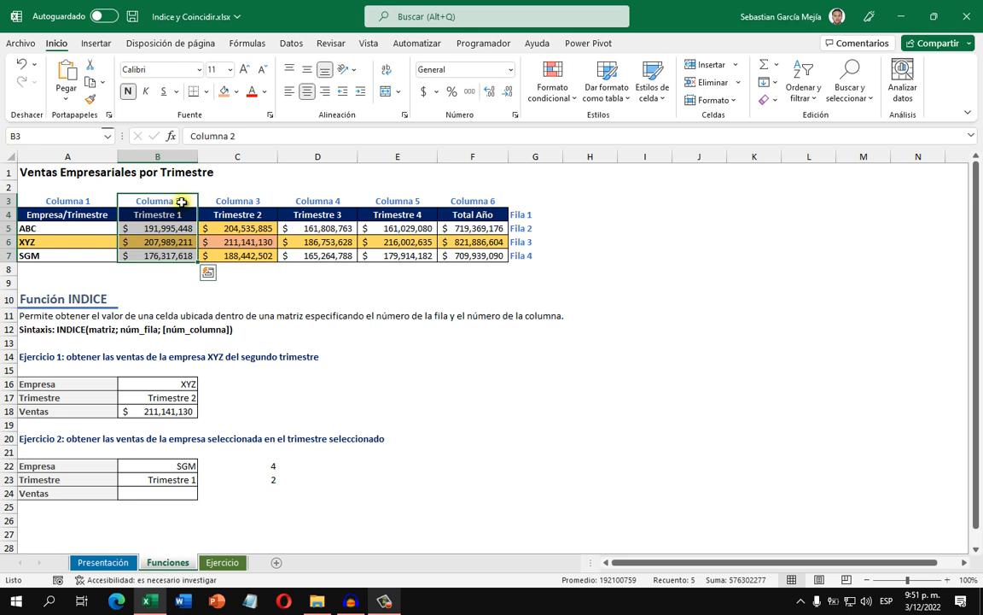
drag(68, 213, 435, 220)
click(360, 380)
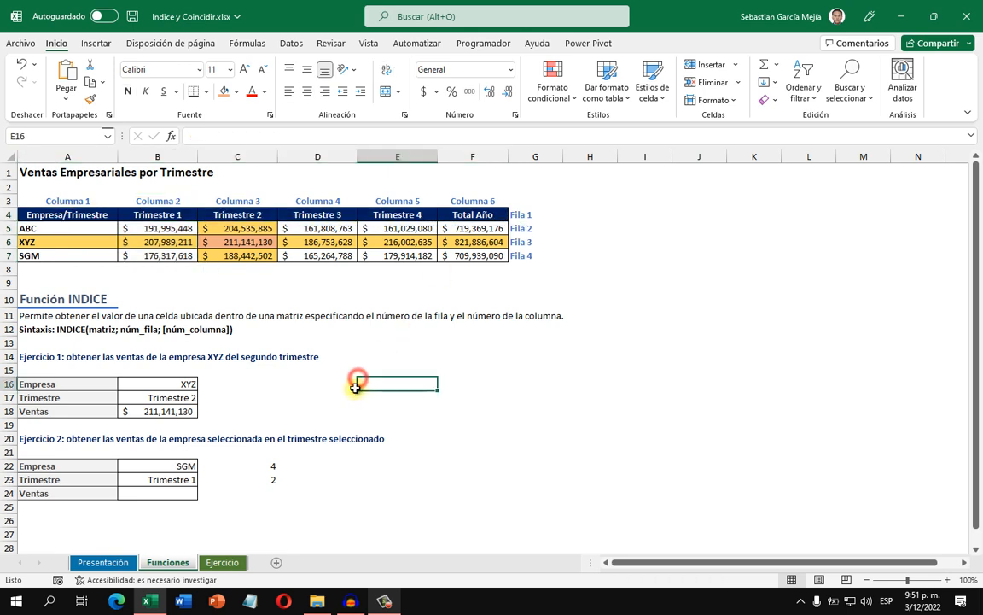
click(248, 502)
Step: Change the Ejercicio 2 company in B22 to ABC and check the row number in C22
click(169, 465)
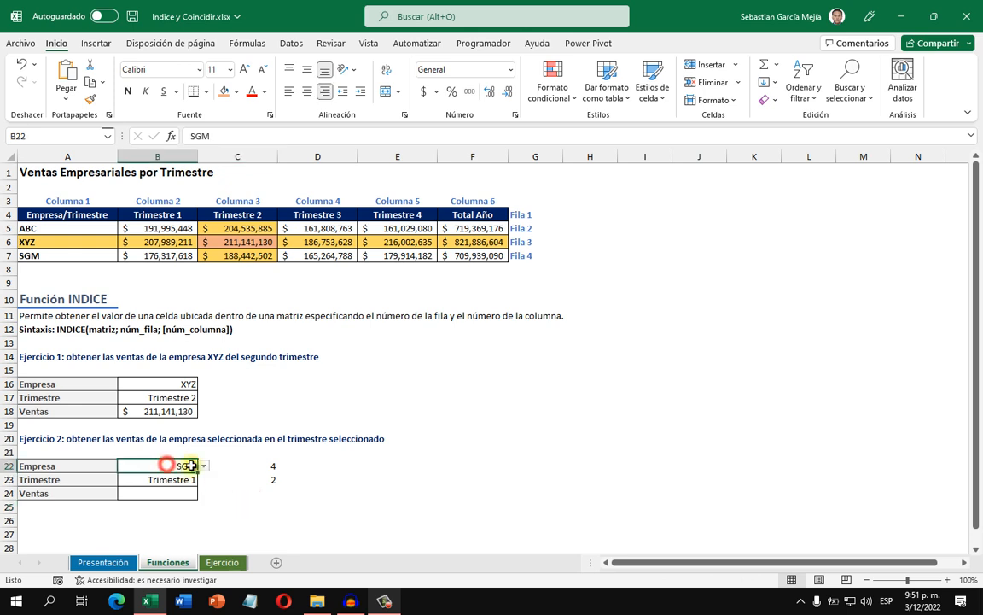
click(203, 465)
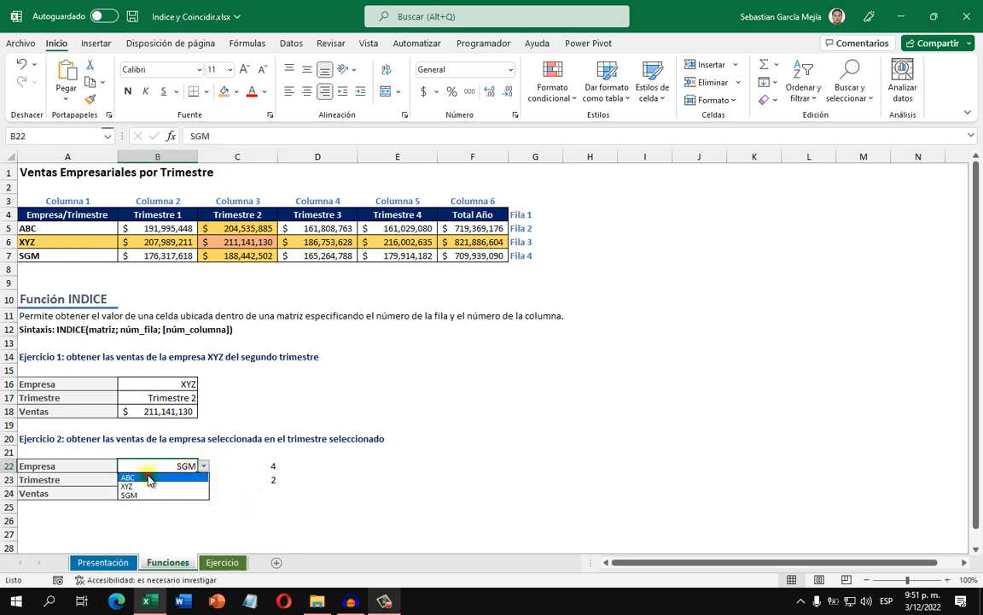
click(148, 479)
click(227, 466)
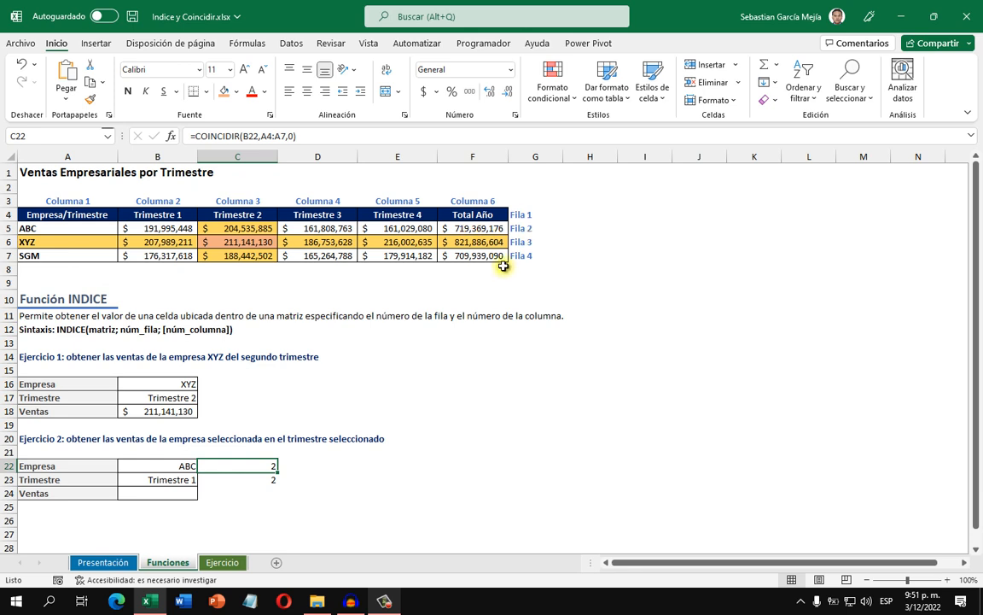
Step: Change the Ejercicio 2 quarter in B23 to Trimestre 4 and check the column number in C23
click(160, 480)
click(205, 481)
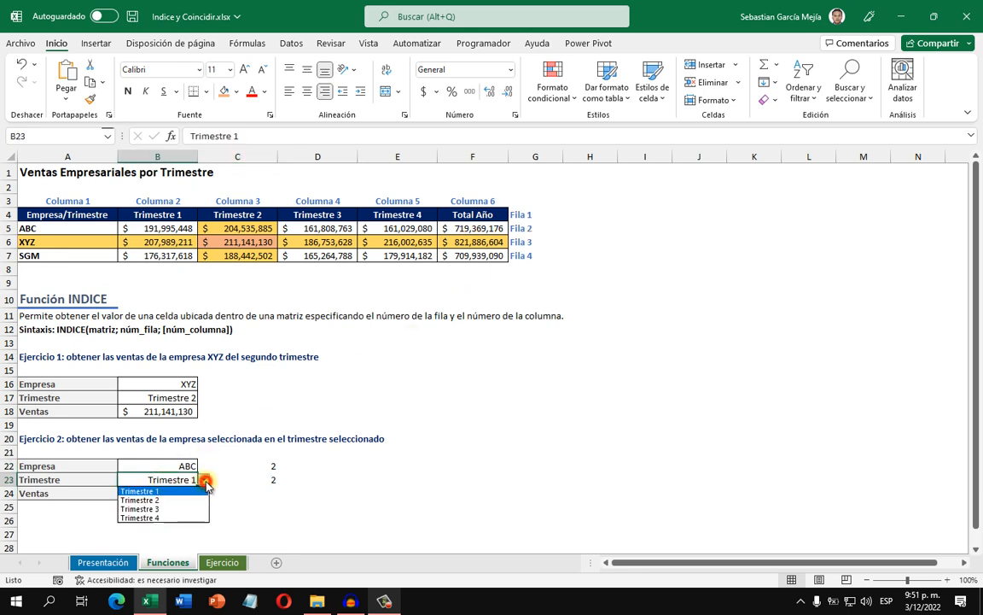
click(184, 517)
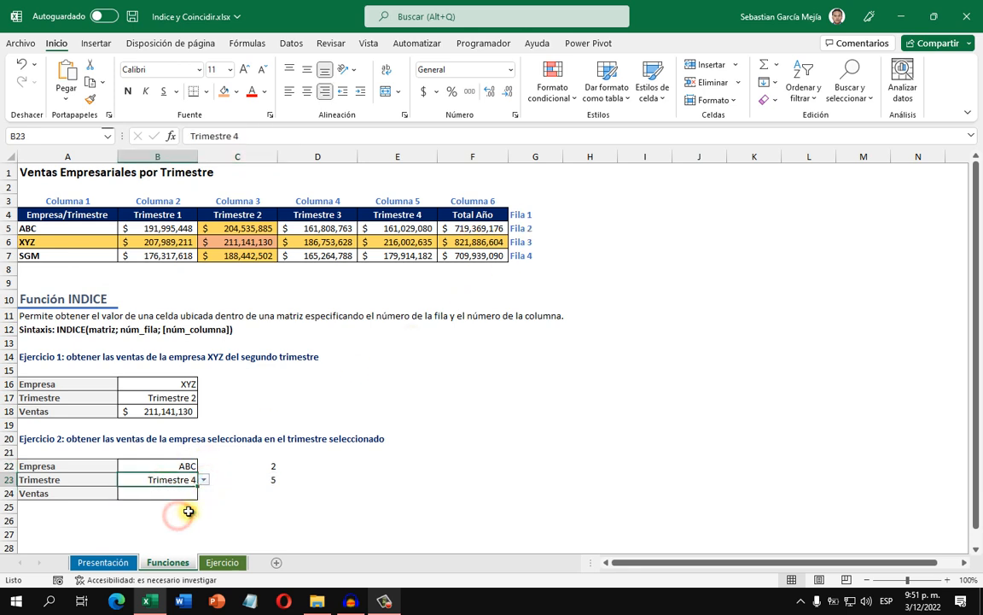
click(264, 480)
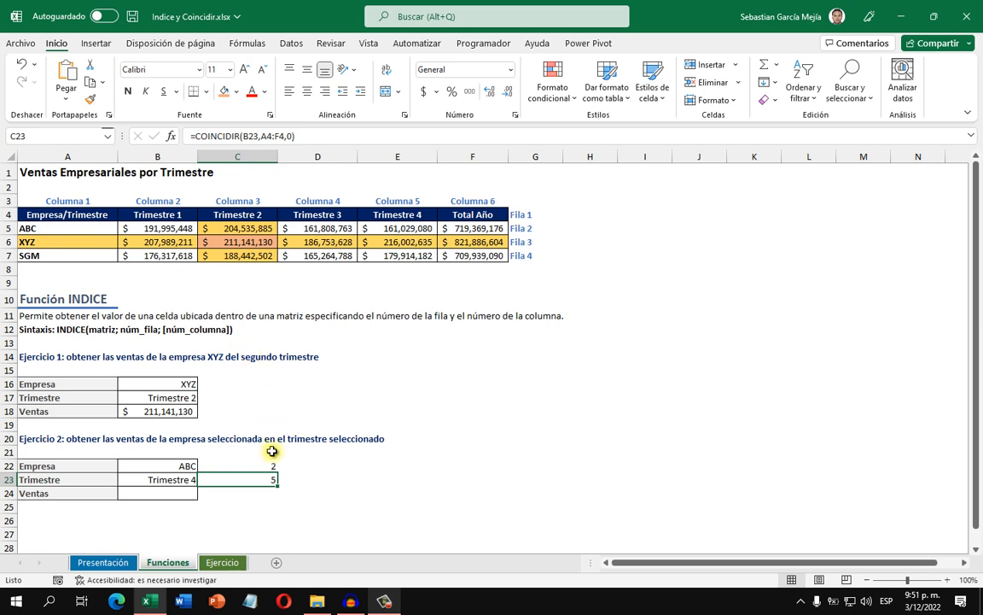
Step: Start an INDICE formula in the Ejercicio 2 Ventas cell B24 with the table range A4:F7 as its matrix
click(164, 493)
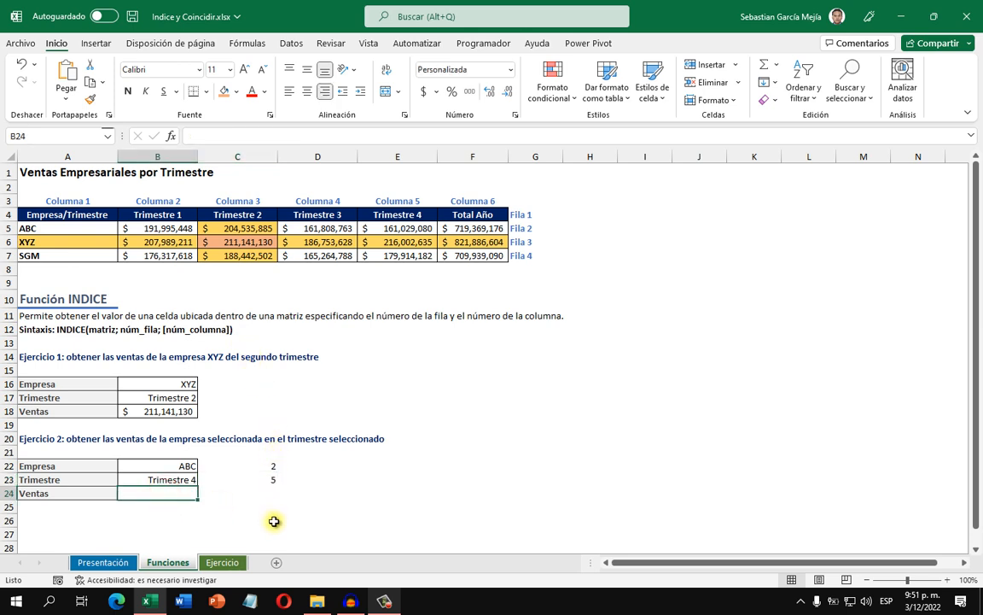
text(=indi)
key(Tab)
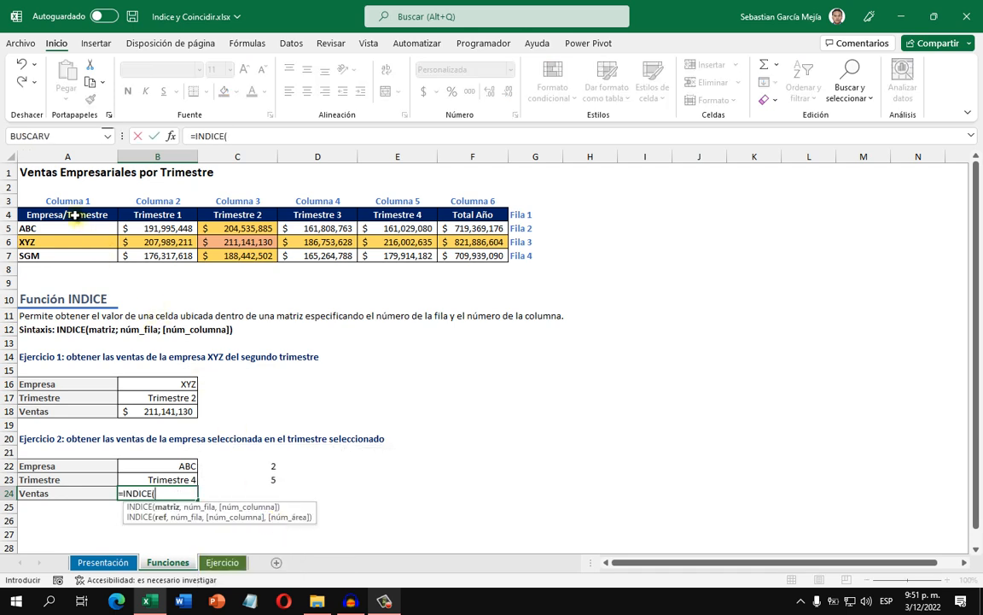
drag(74, 215, 468, 251)
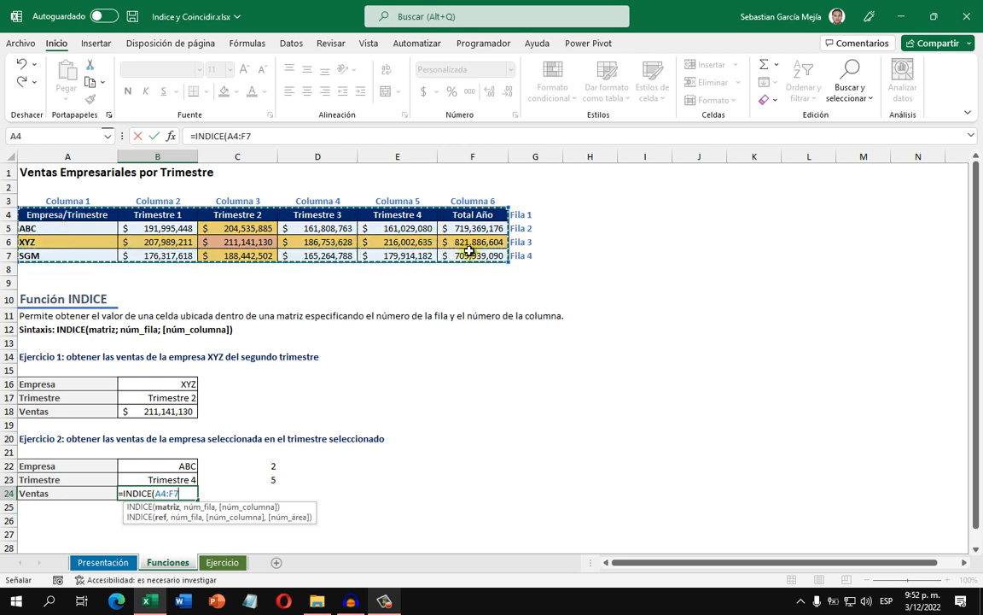
text(,)
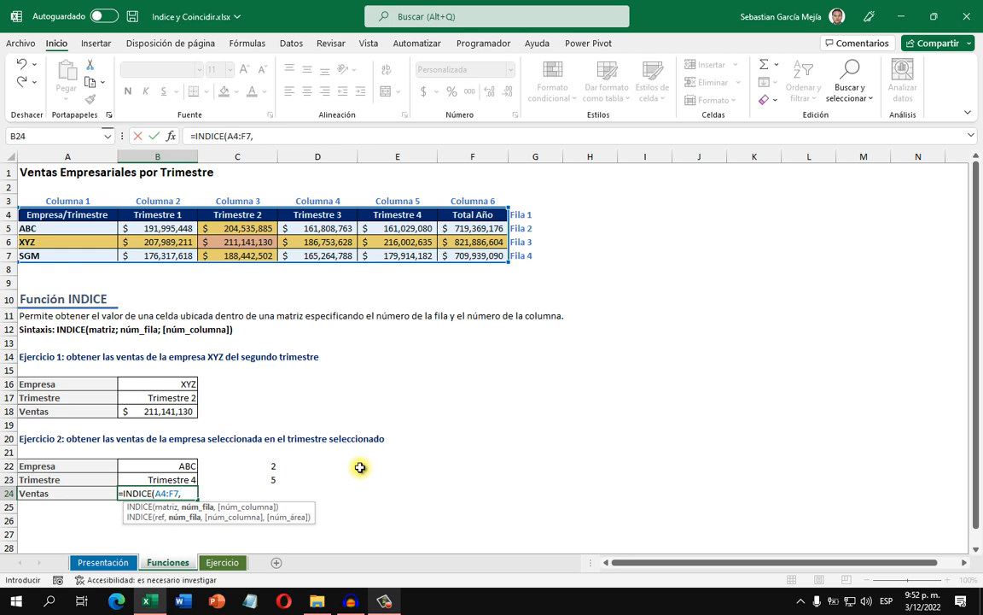
Step: Supply the INDICE row number with COINCIDIR(B22,A4:A7,0), matching the selected company exactly
text(coinc)
key(Tab)
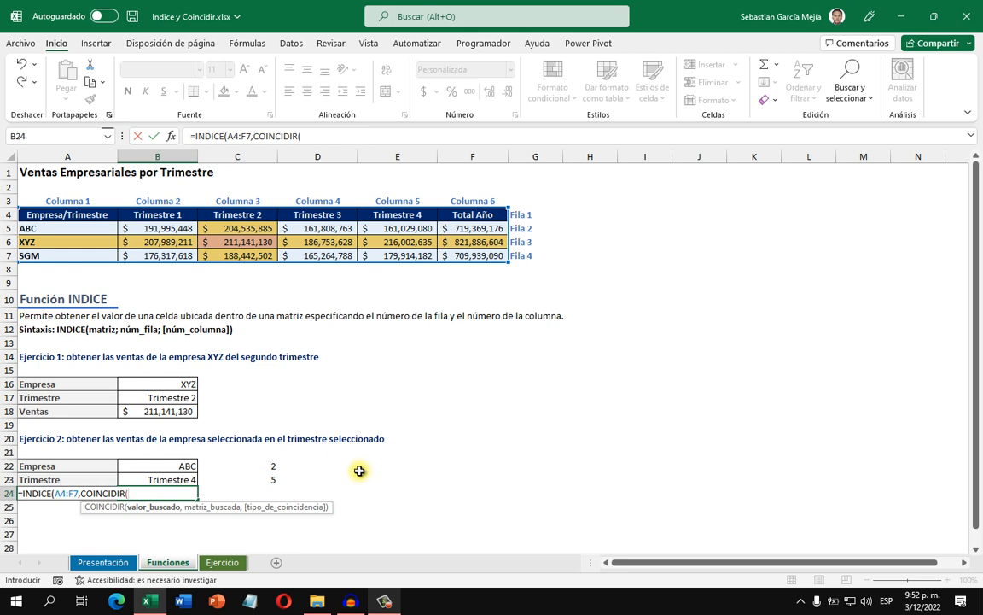
click(181, 466)
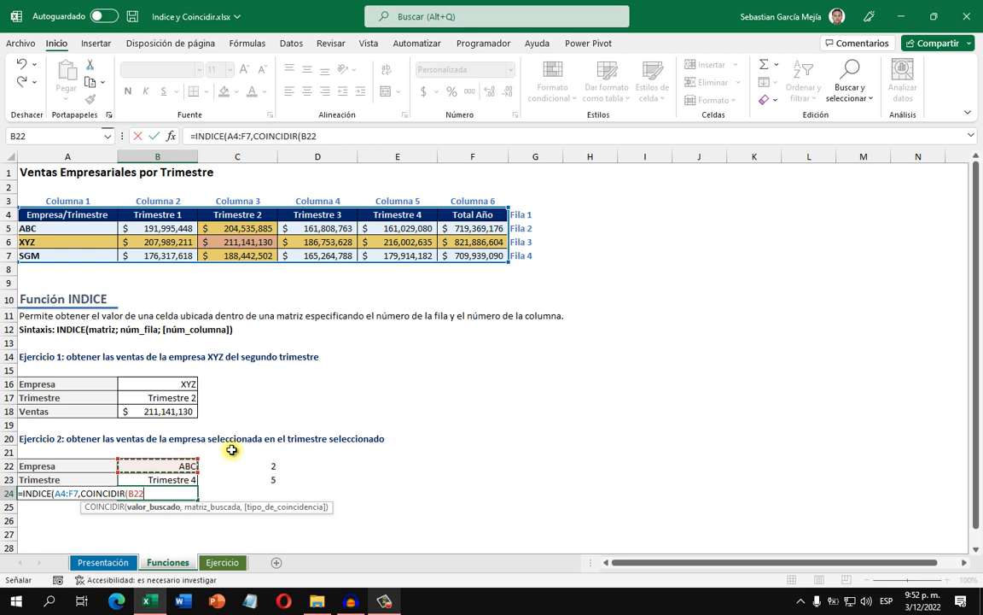
text(,)
drag(85, 216, 81, 253)
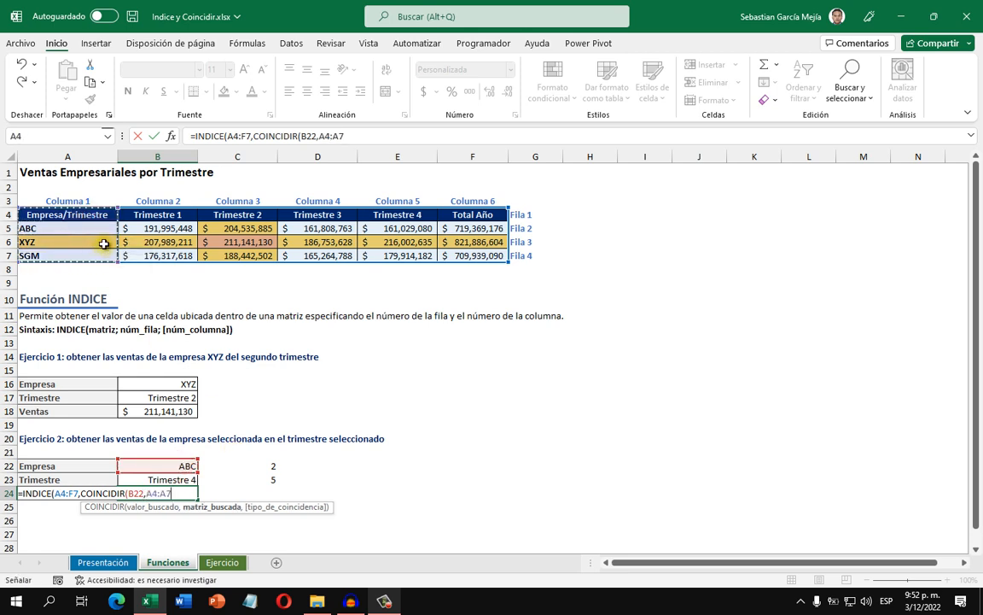
text(,0)
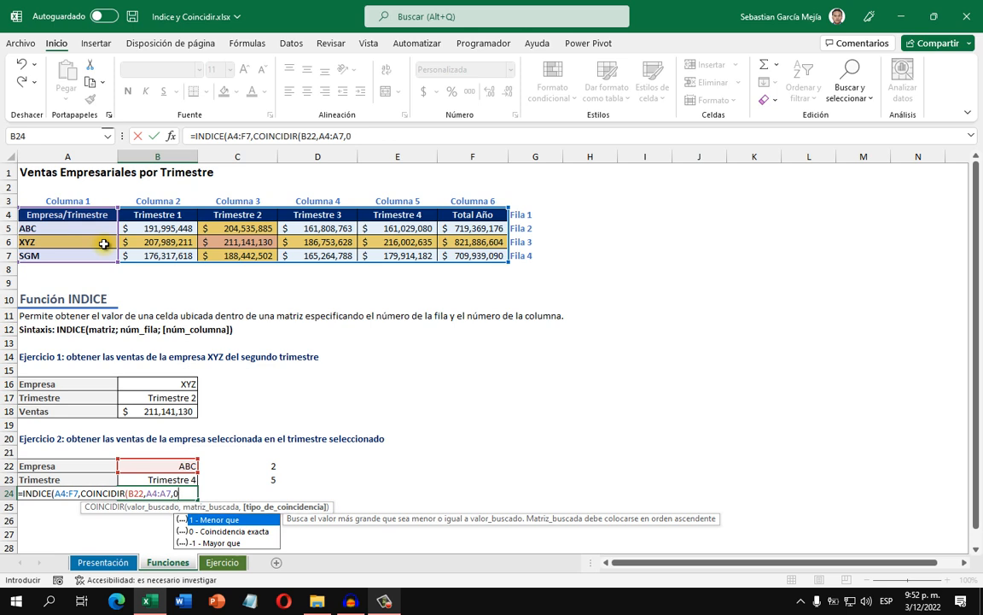
text())
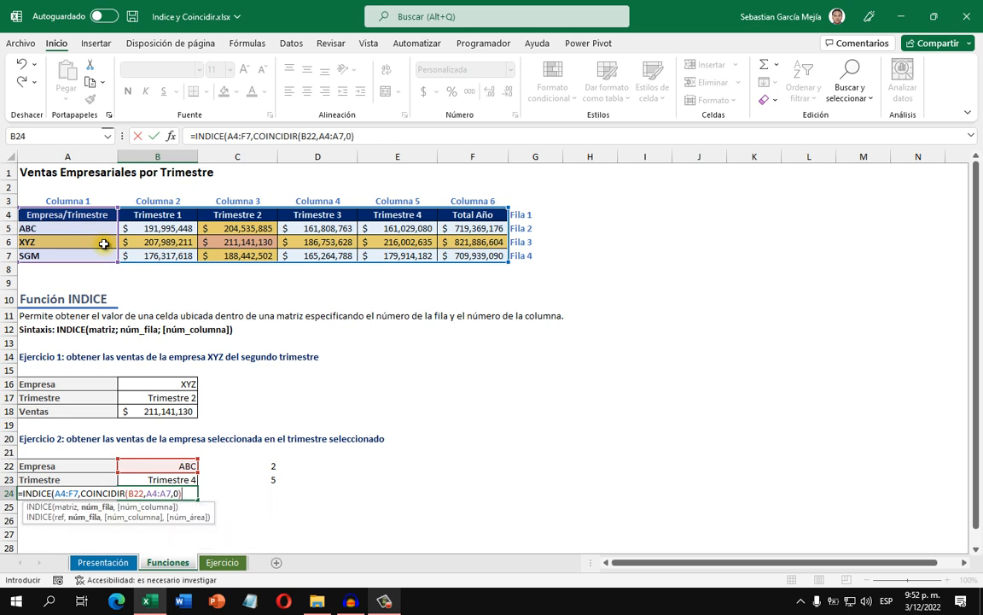
Step: Supply the INDICE column number with COINCIDIR(B23,A4:F4,0) and complete the formula in B24
text(,)
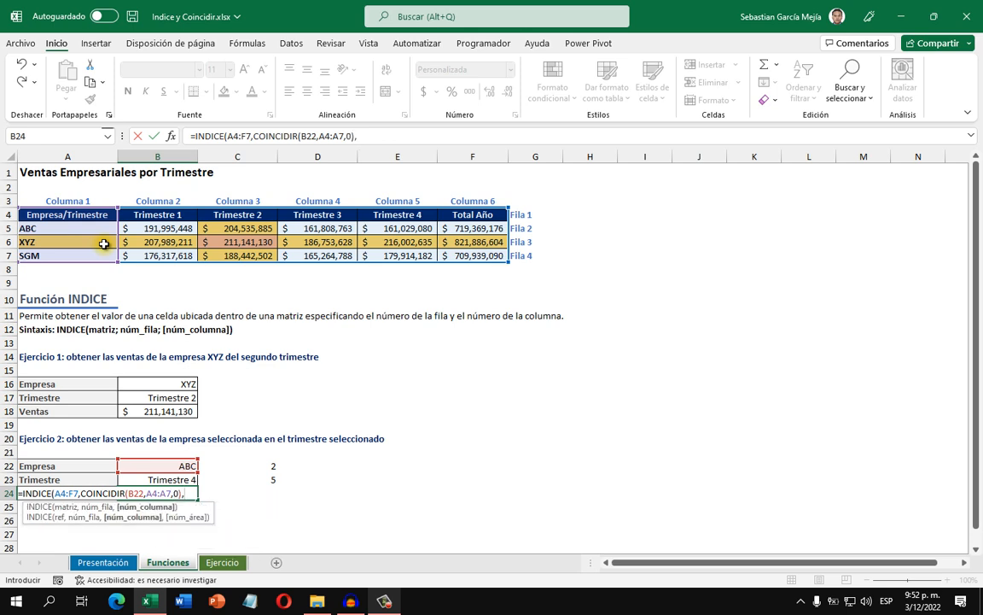
text(coinci)
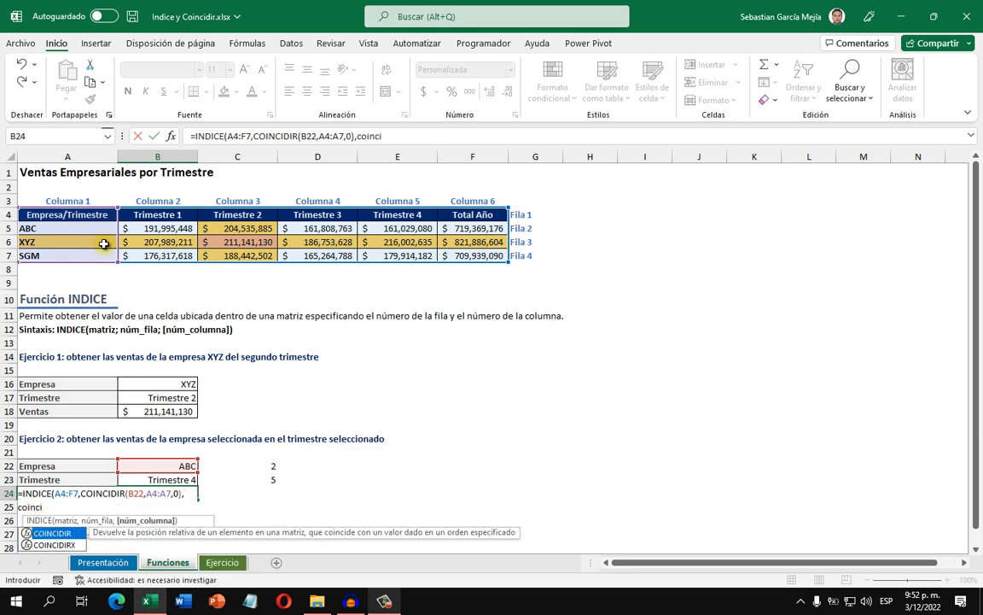
key(Tab)
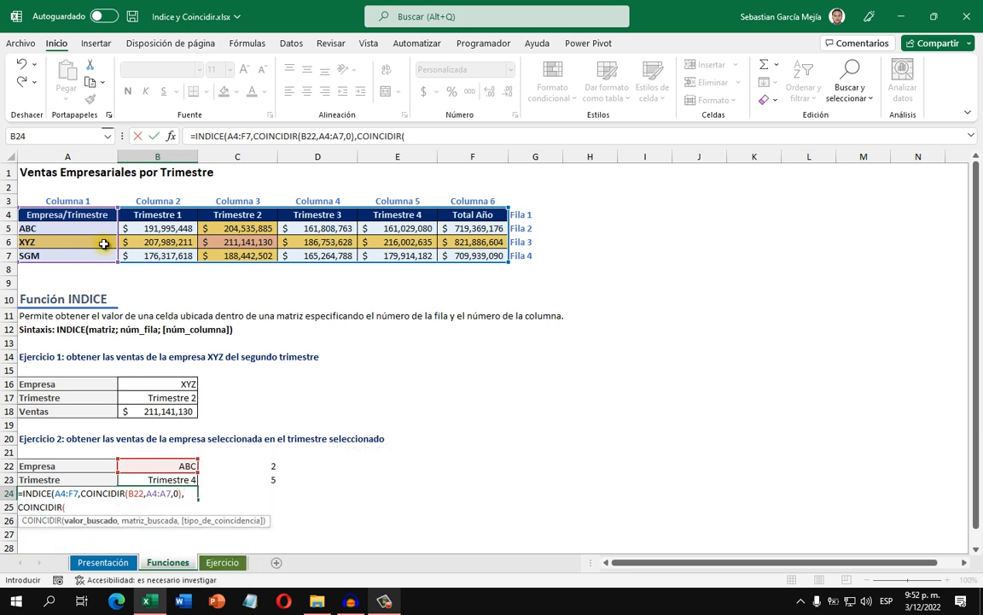
click(143, 480)
text(,)
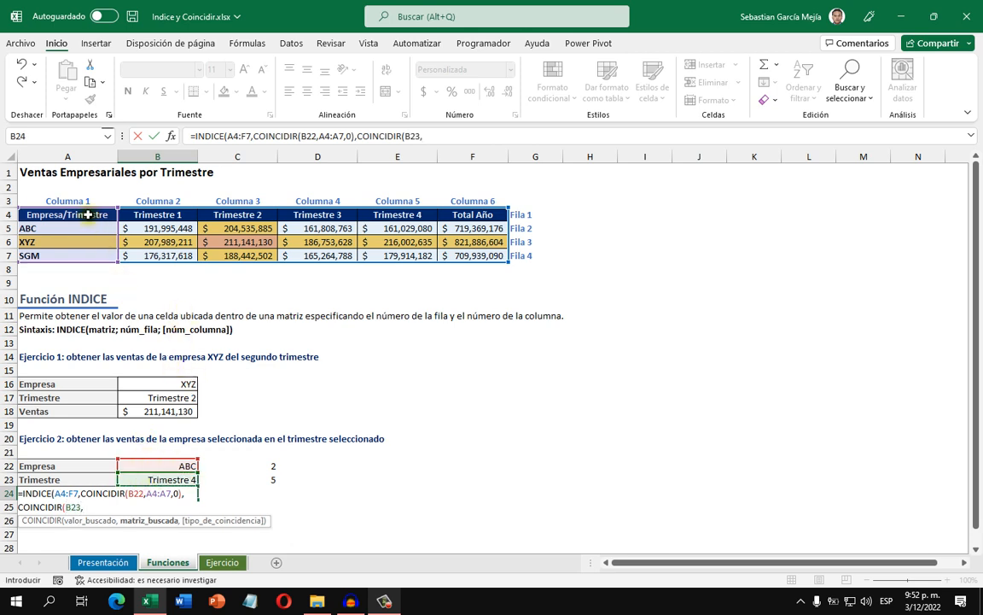
drag(87, 215, 479, 221)
text(,)
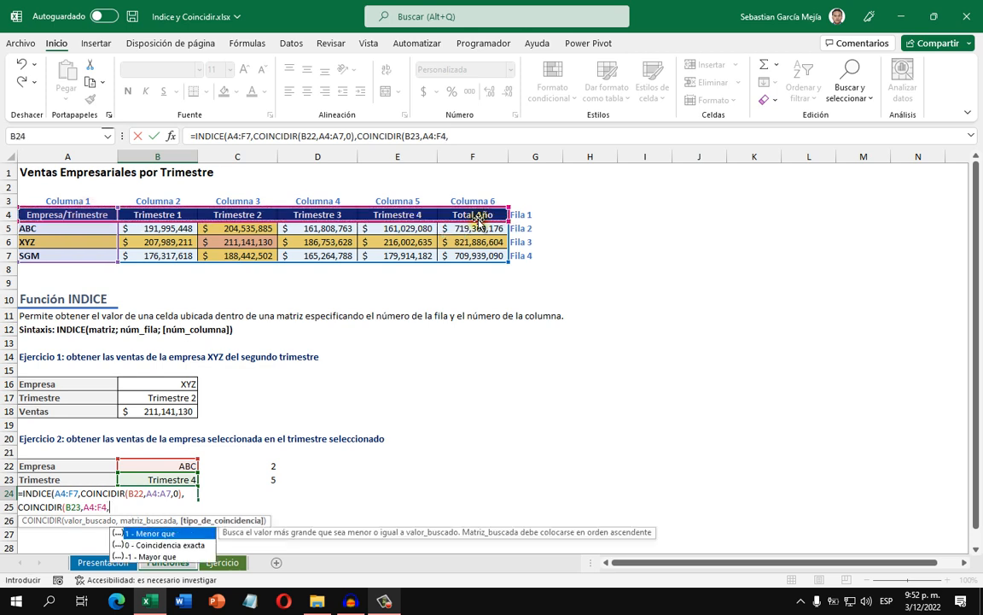
text(0))
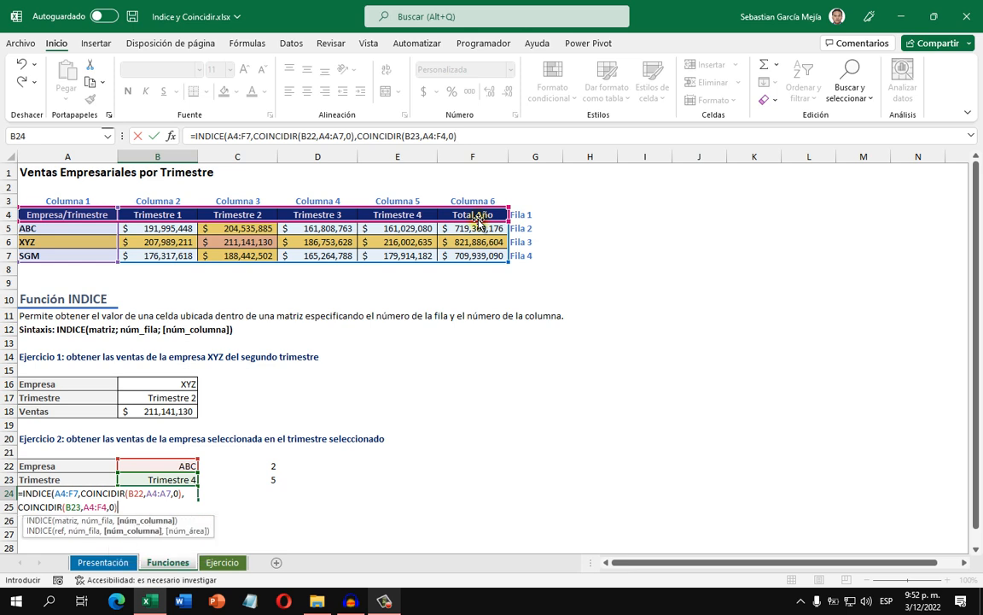
text())
key(ctrl+Return)
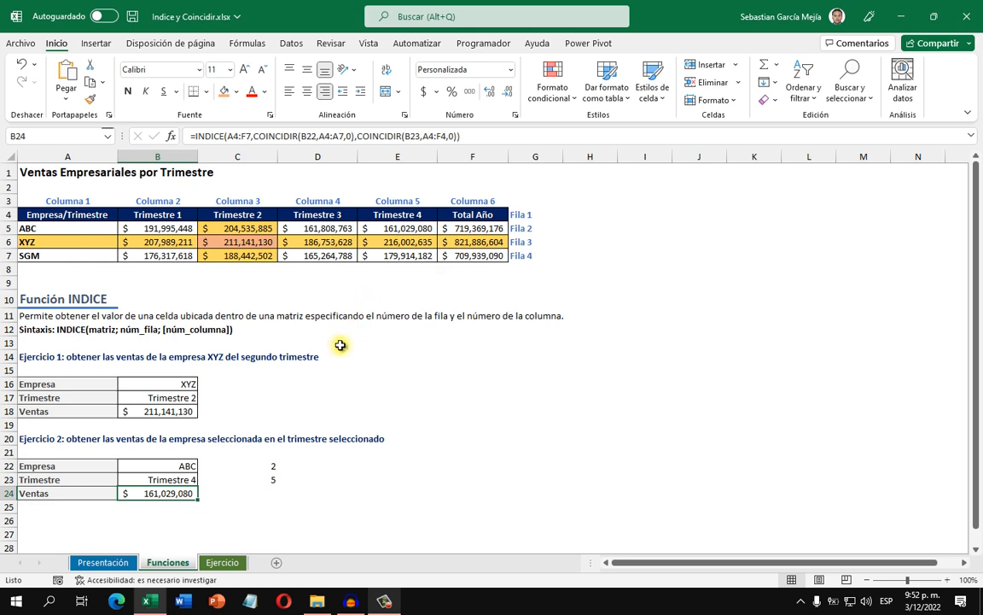
Step: Compare the sales returned in B24 with the table value where the ABC row meets the Trimestre 4 column
click(186, 466)
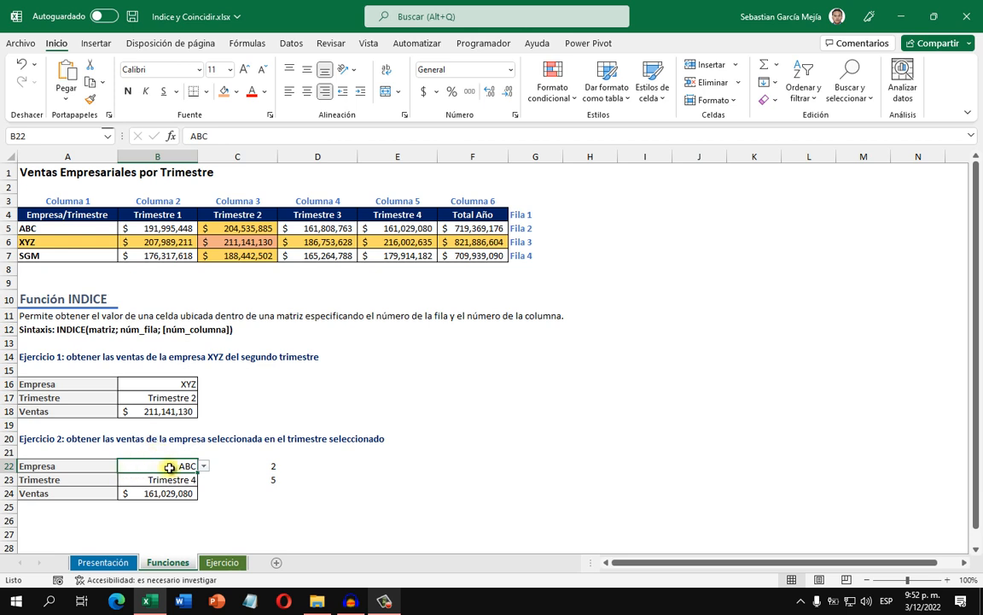
drag(38, 228, 466, 228)
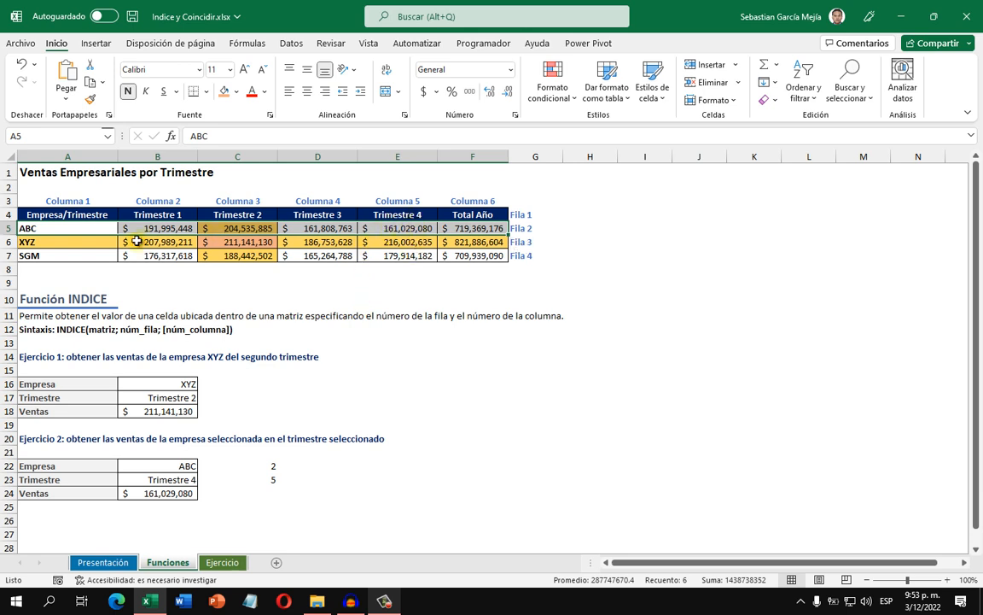
drag(402, 214, 402, 228)
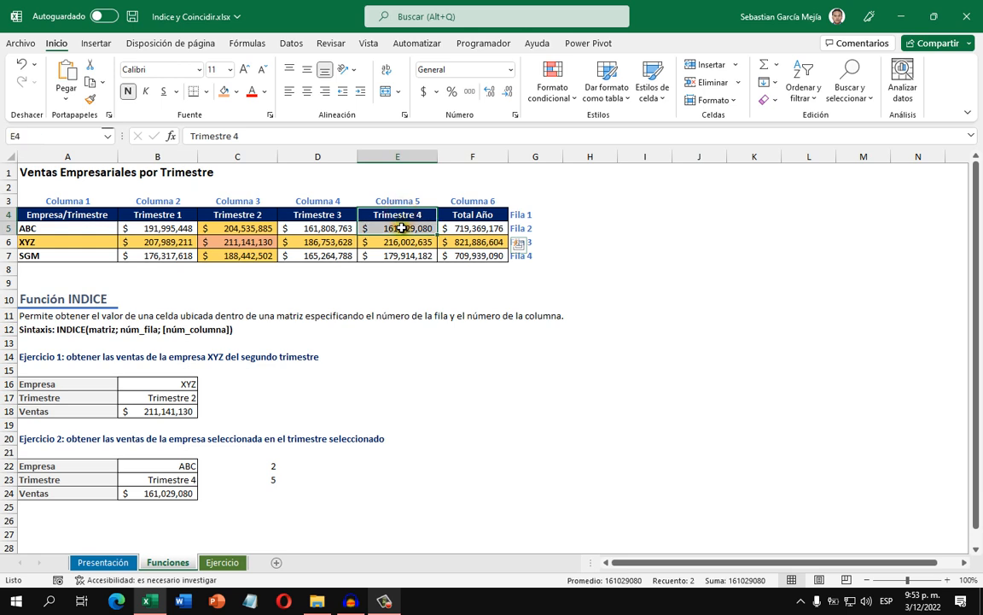
click(374, 231)
click(374, 230)
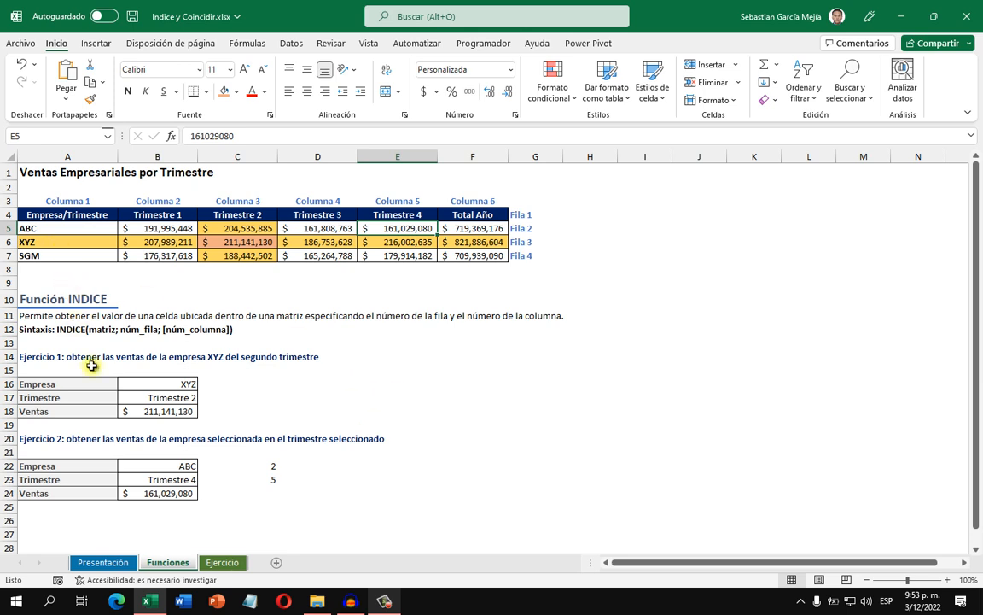
Step: Set the Ejercicio 2 company to XYZ and the quarter to Trimestre 1, and check the sales against the XYZ row
click(201, 468)
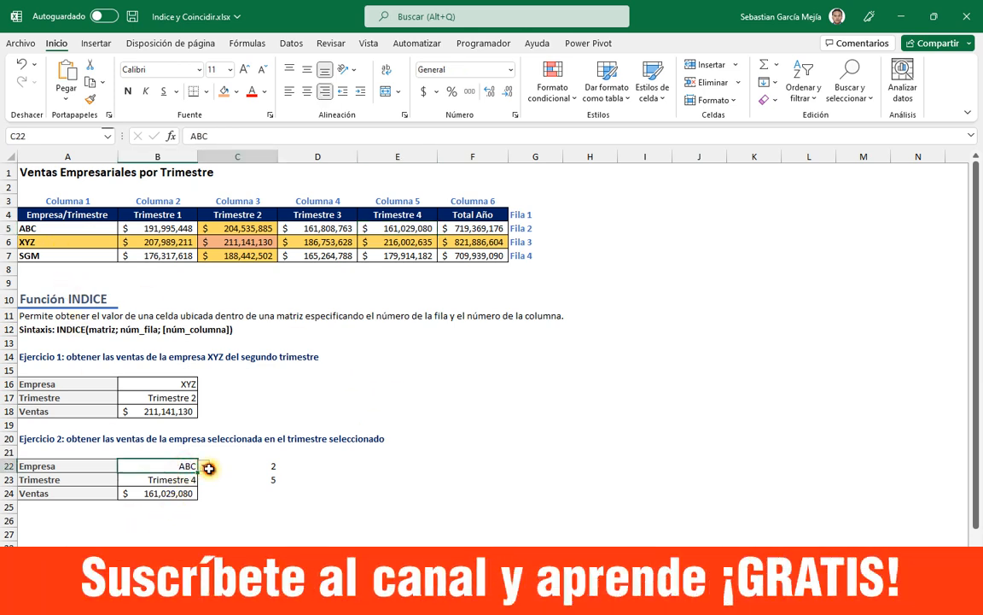
click(195, 468)
click(204, 466)
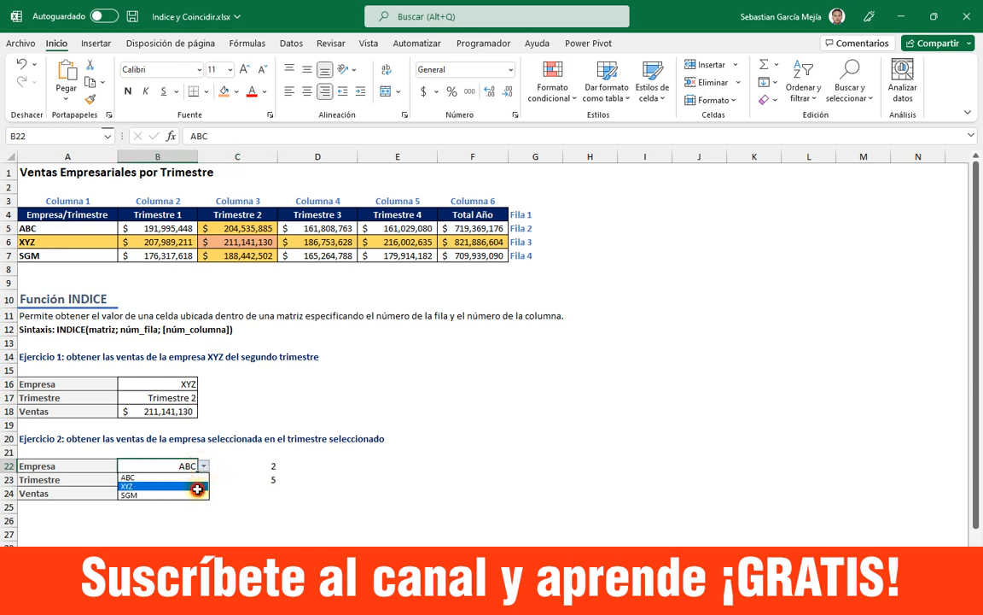
click(197, 488)
click(194, 480)
click(204, 480)
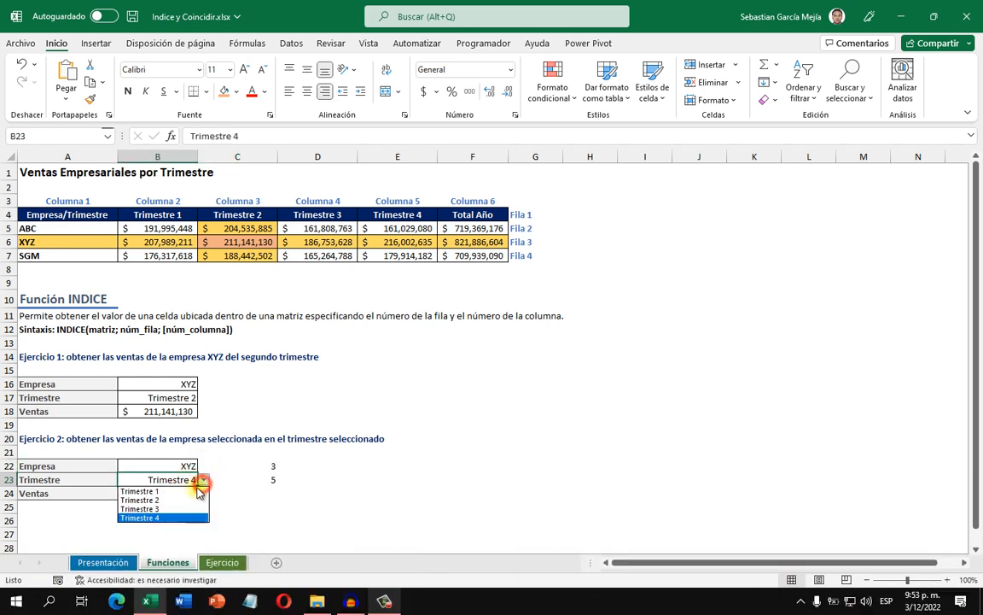
click(198, 491)
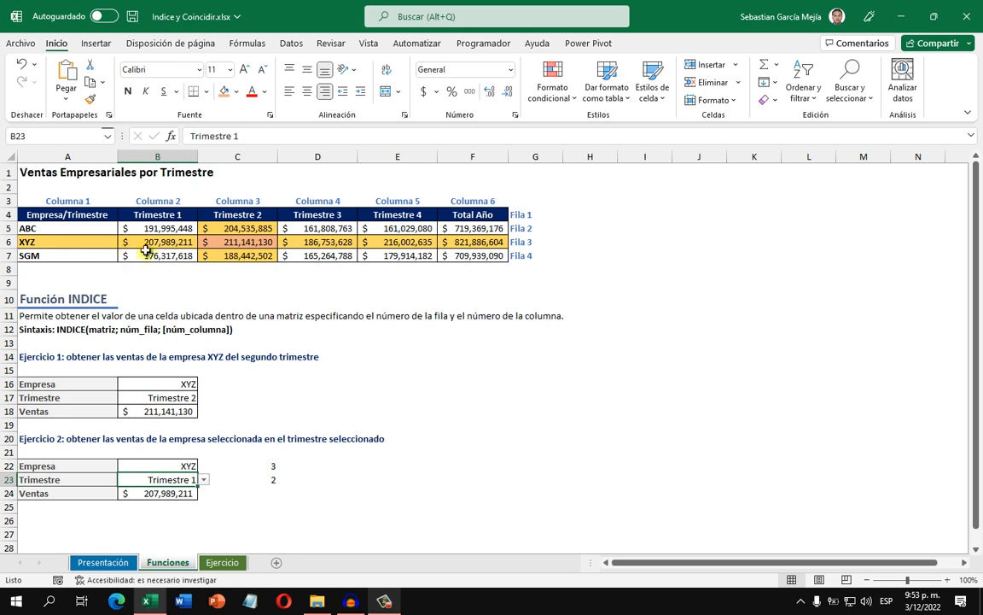
click(88, 242)
click(257, 408)
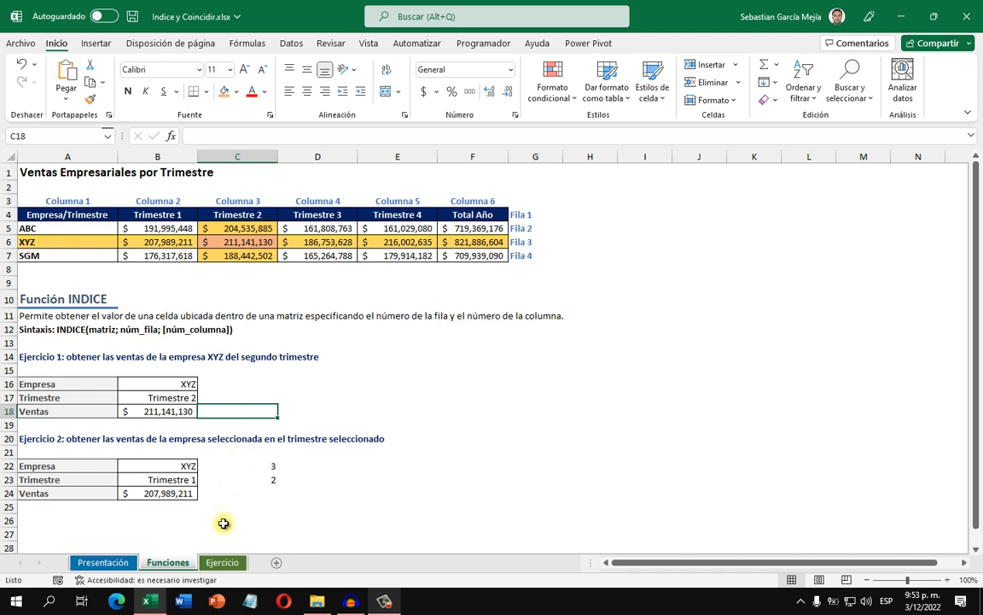
Step: Open the Ejercicio sheet and examine the employee table's columns and the ID, Nombre, Profesión, Matricula and Empresa fields of the Tarjeta de presentación
click(221, 563)
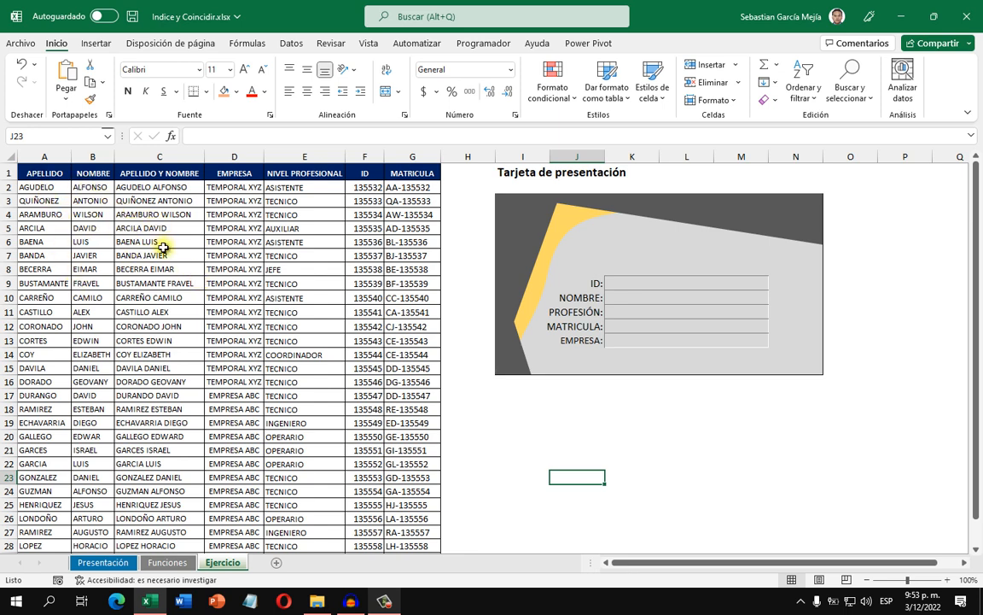
click(227, 213)
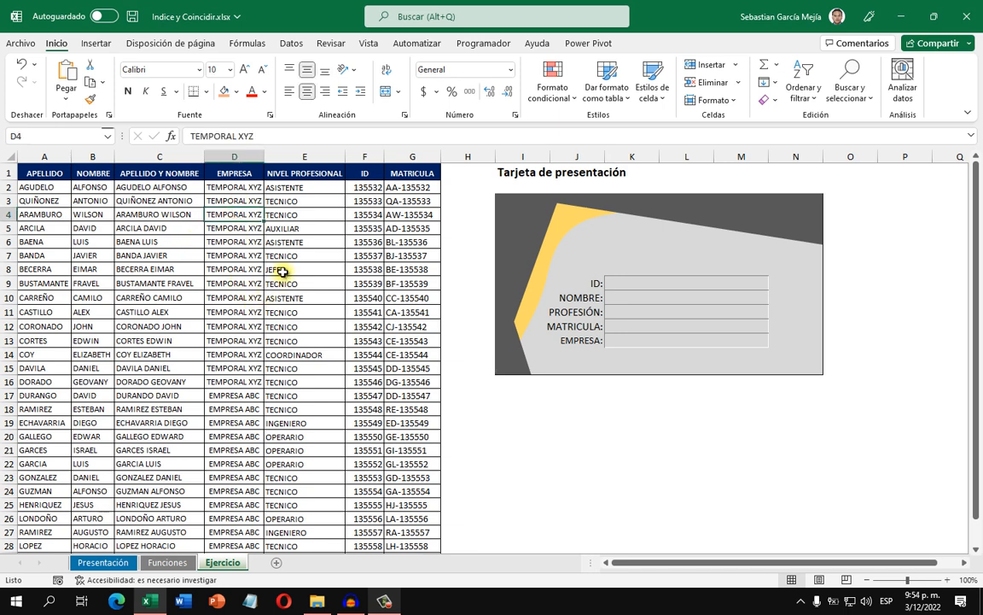
click(287, 199)
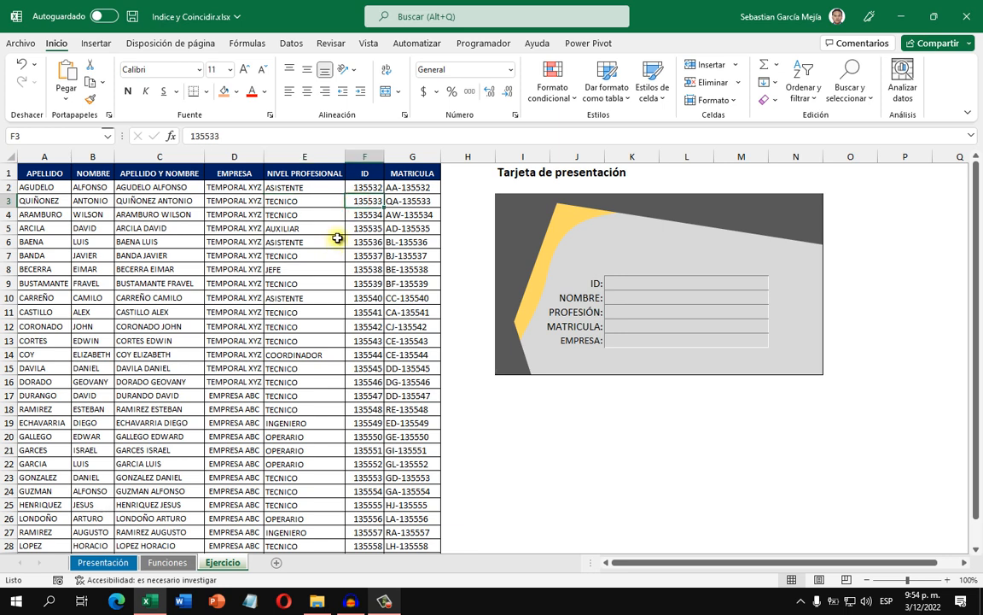
click(404, 199)
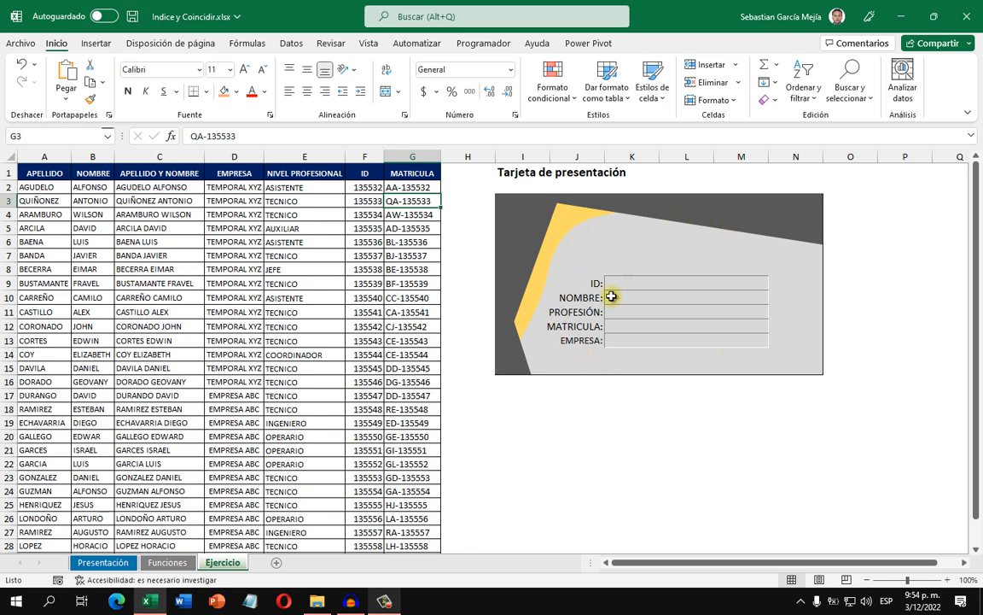
click(637, 284)
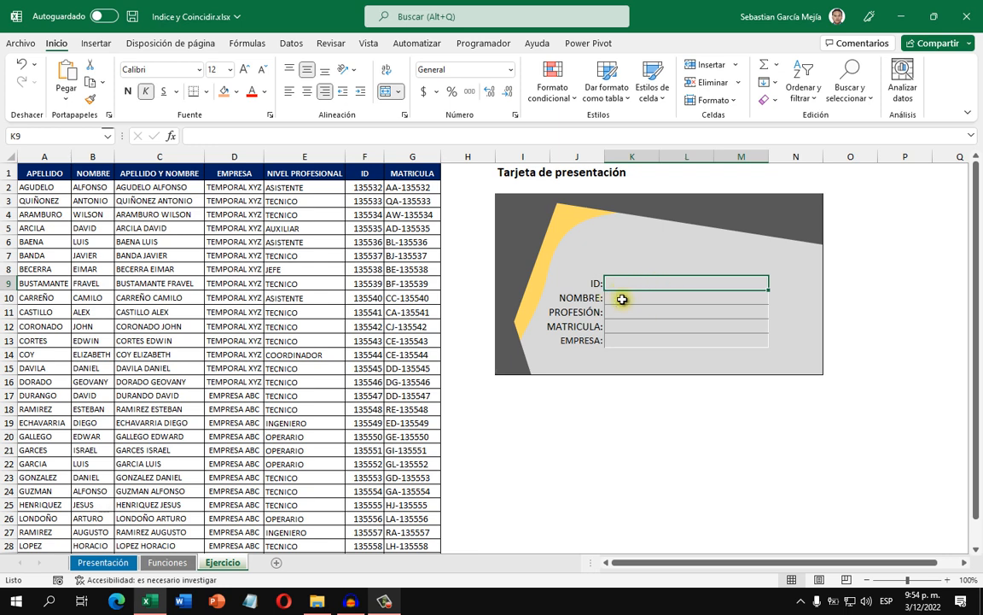
click(639, 297)
click(643, 327)
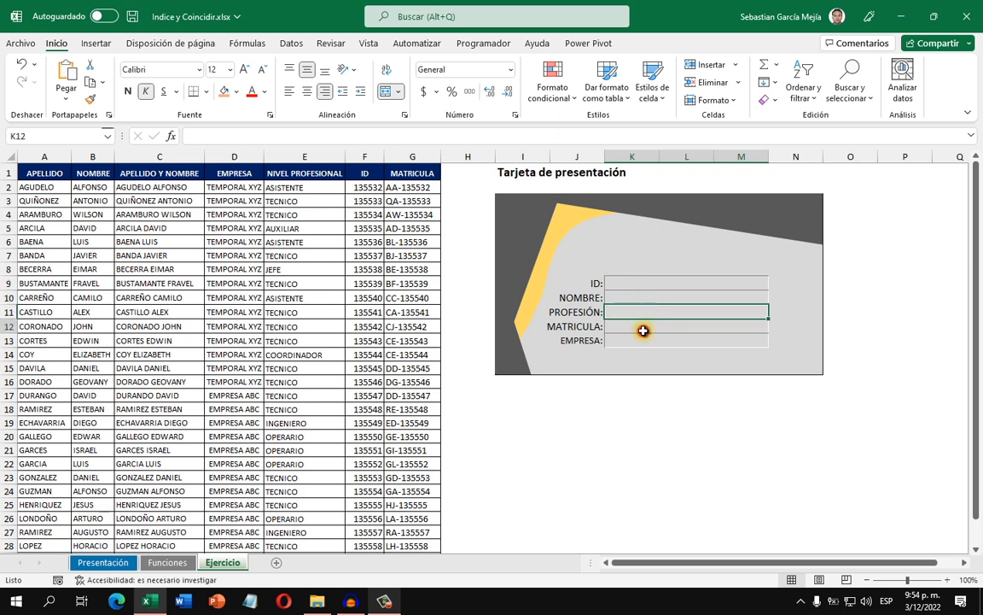
click(644, 340)
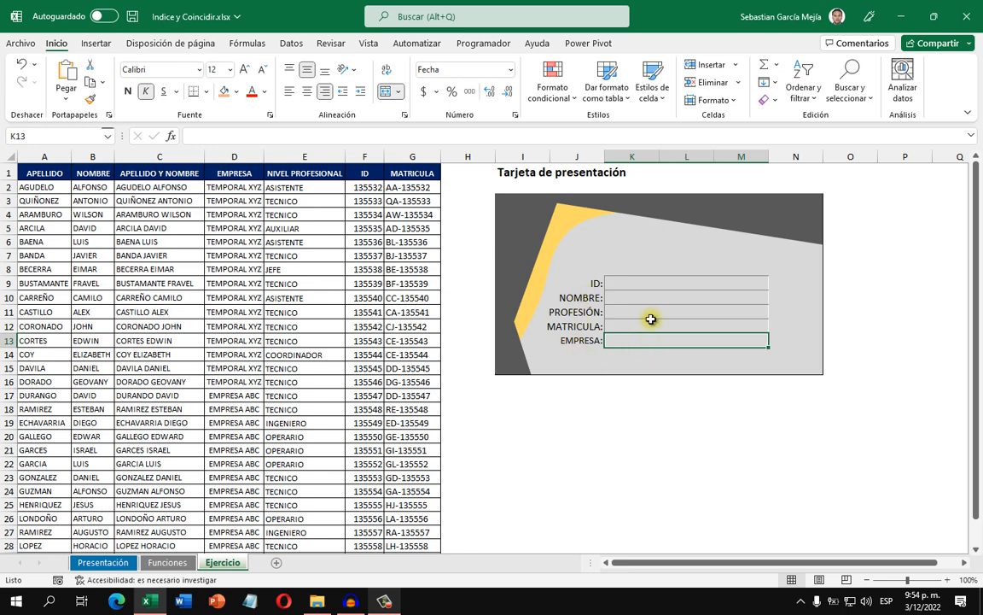
Step: Enter the first listed employee's ID number in the card's ID field, K9
click(683, 282)
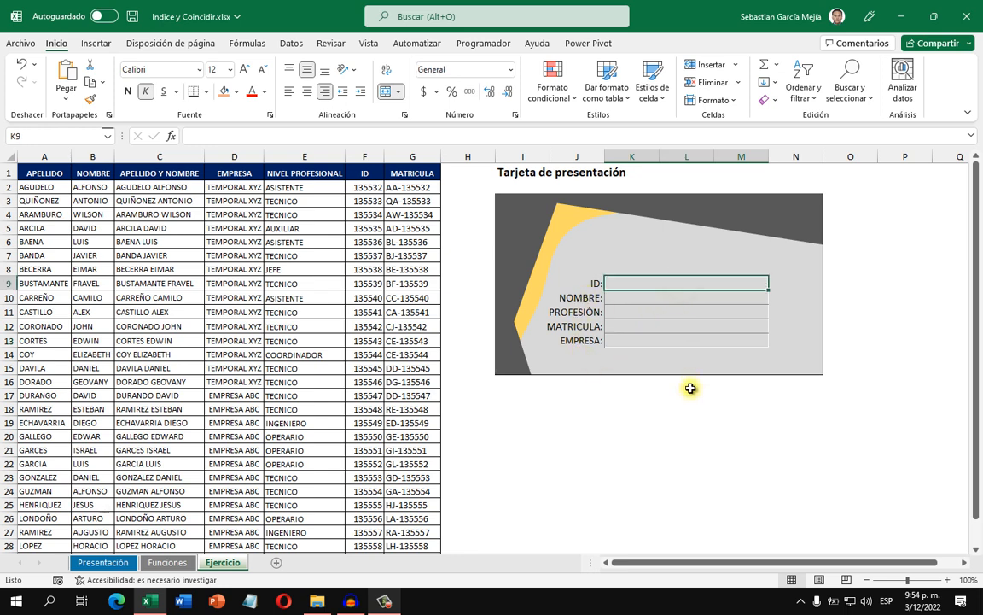
text(135532)
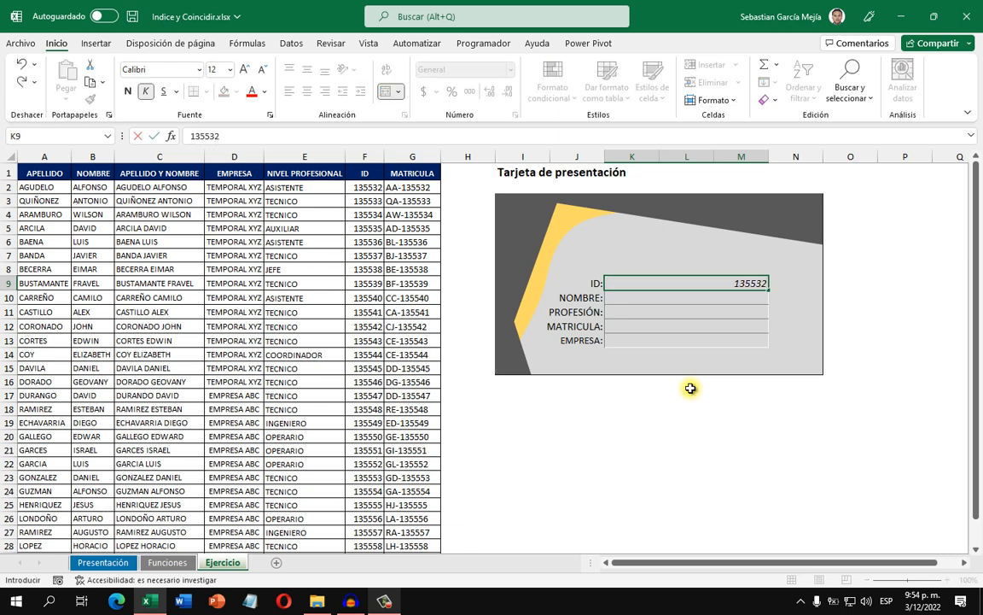
key(Return)
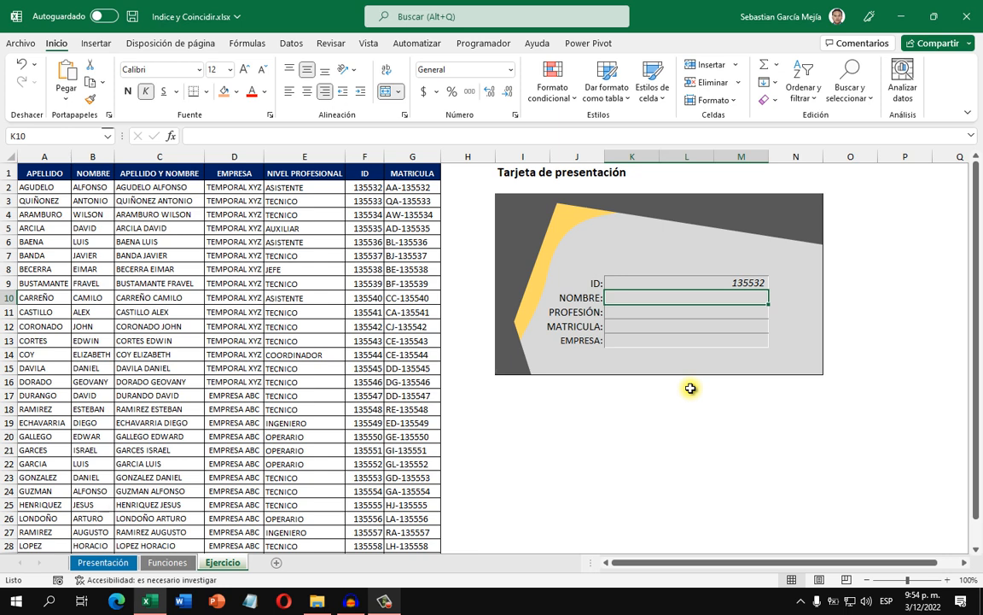
Step: Begin the NOMBRE formula in K10 with INDICE, using the whole employee table as the absolute range $A$1:$G$30
text(=INDICE()
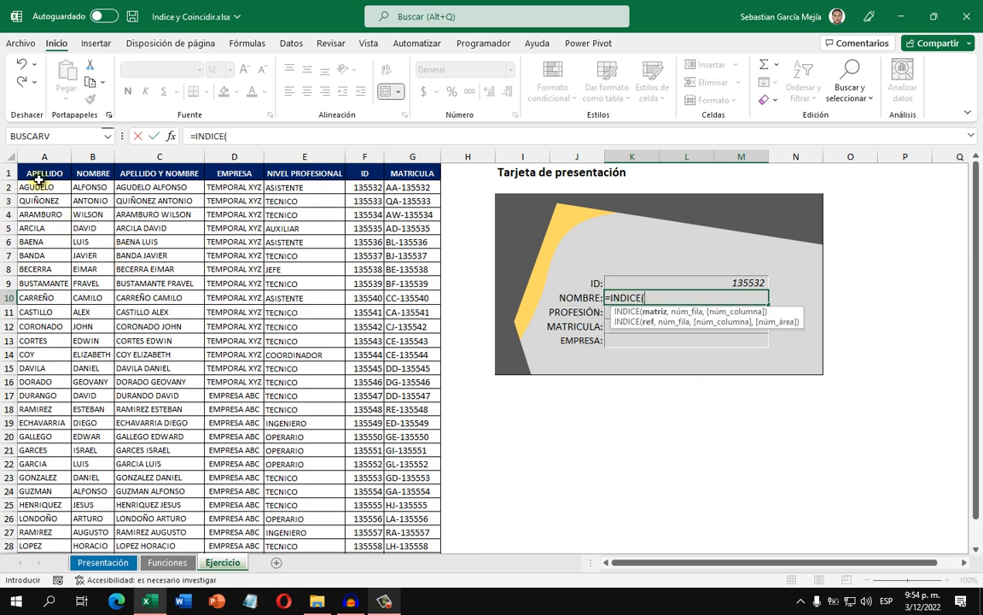
drag(34, 171, 424, 530)
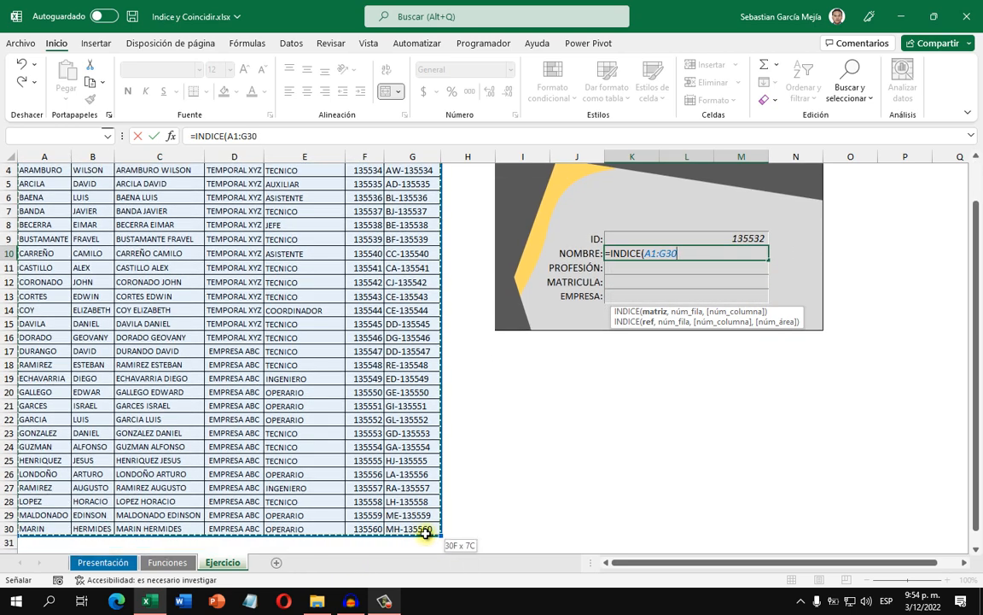
scroll(478, 441, up, 1)
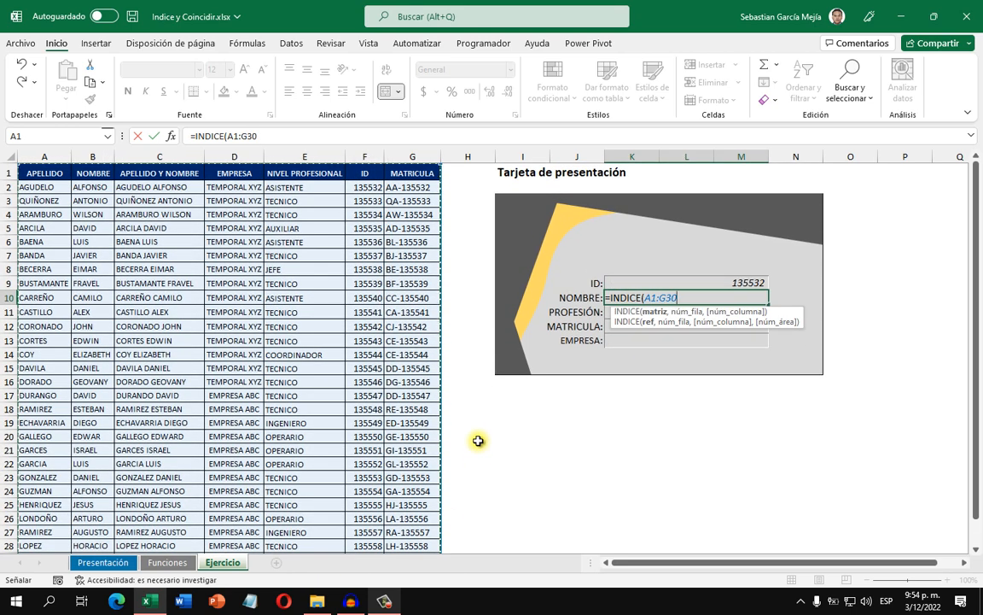
key(F4)
key(F4)
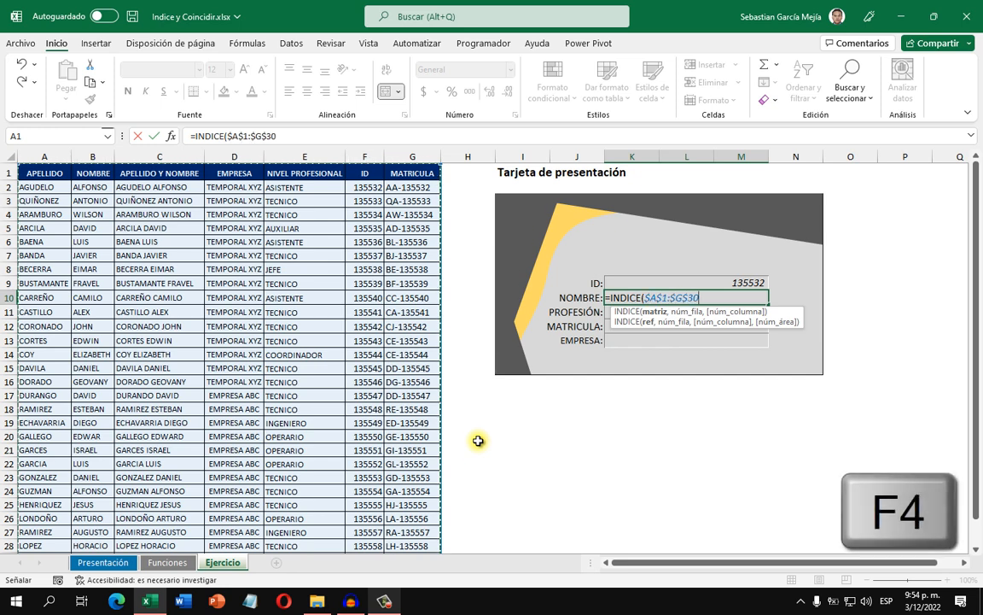
text(,)
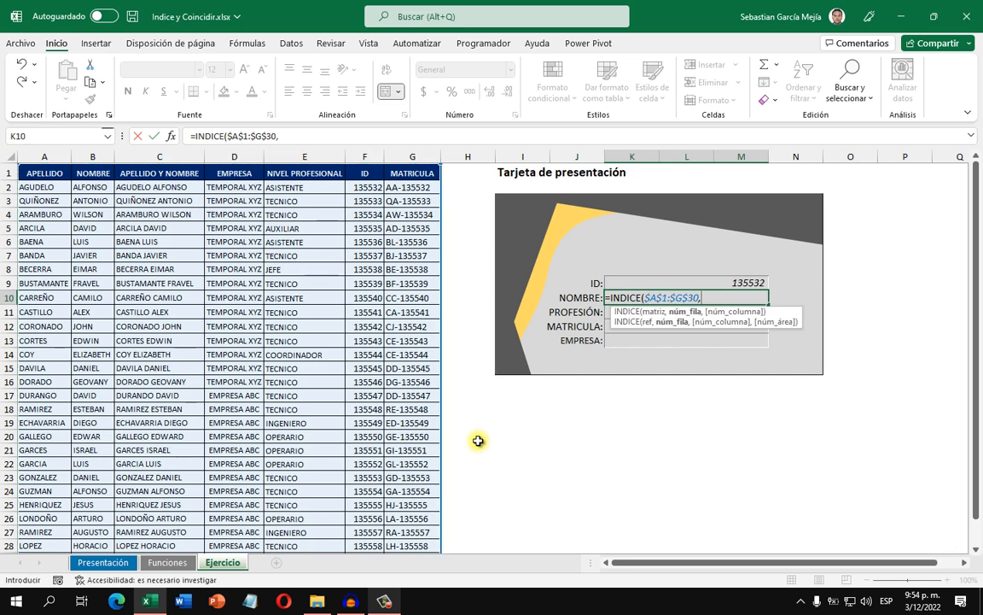
Step: Supply the row number in the NOMBRE formula with COINCIDIR(K9,F1:F30,0), matching the card's ID exactly against the ID column
text(coi)
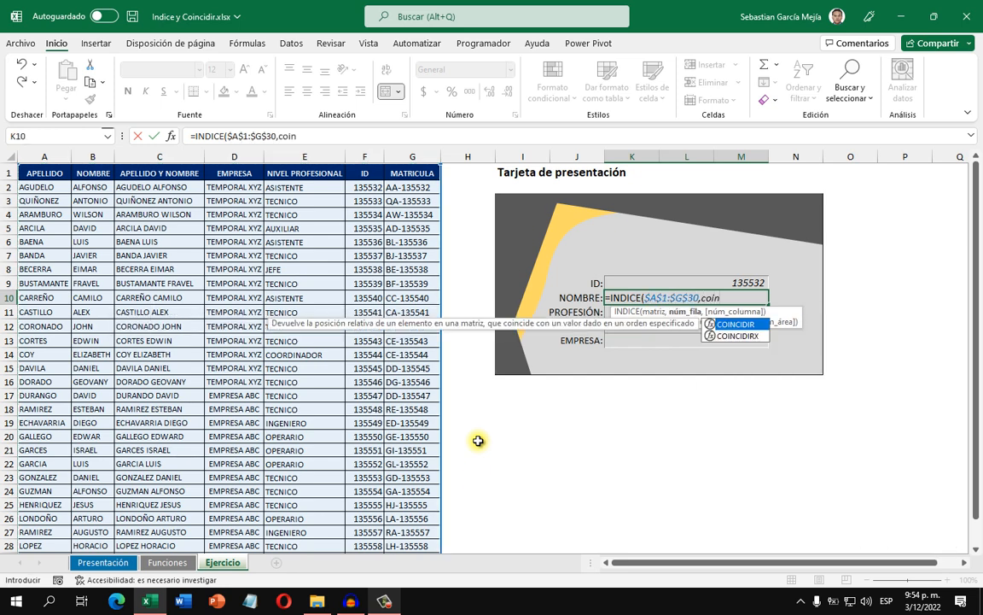
text(n)
key(Tab)
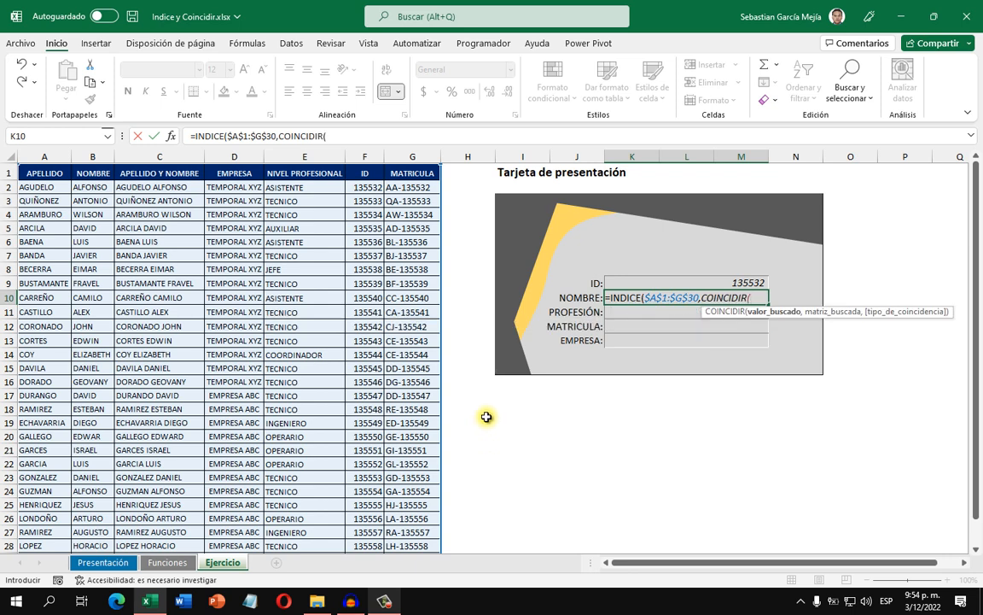
click(685, 284)
text(,)
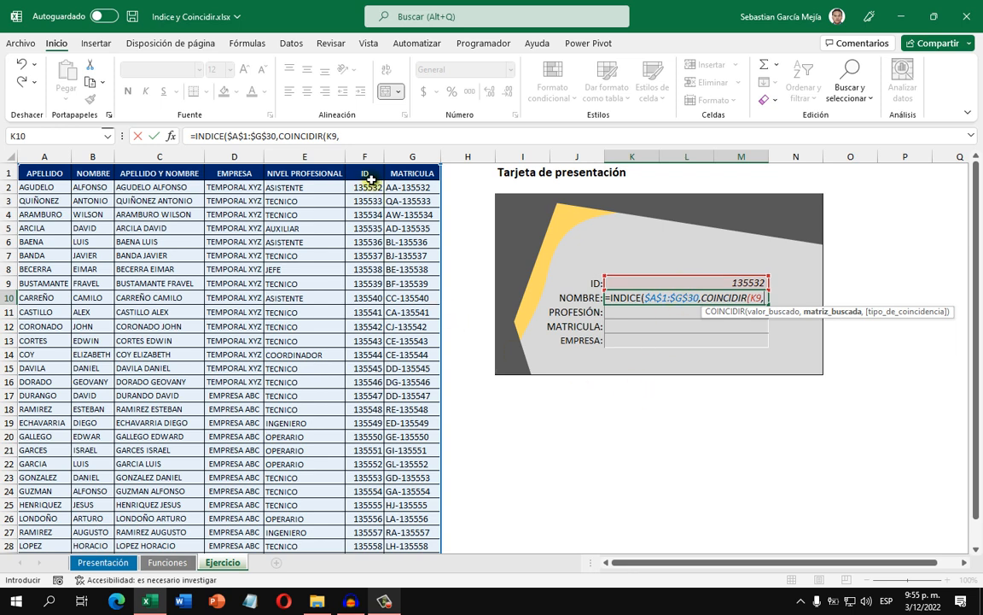
drag(368, 175, 372, 517)
mouse_move(371, 517)
mouse_down()
mouse_move(370, 584)
mouse_move(367, 521)
mouse_up()
scroll(424, 406, up, 1)
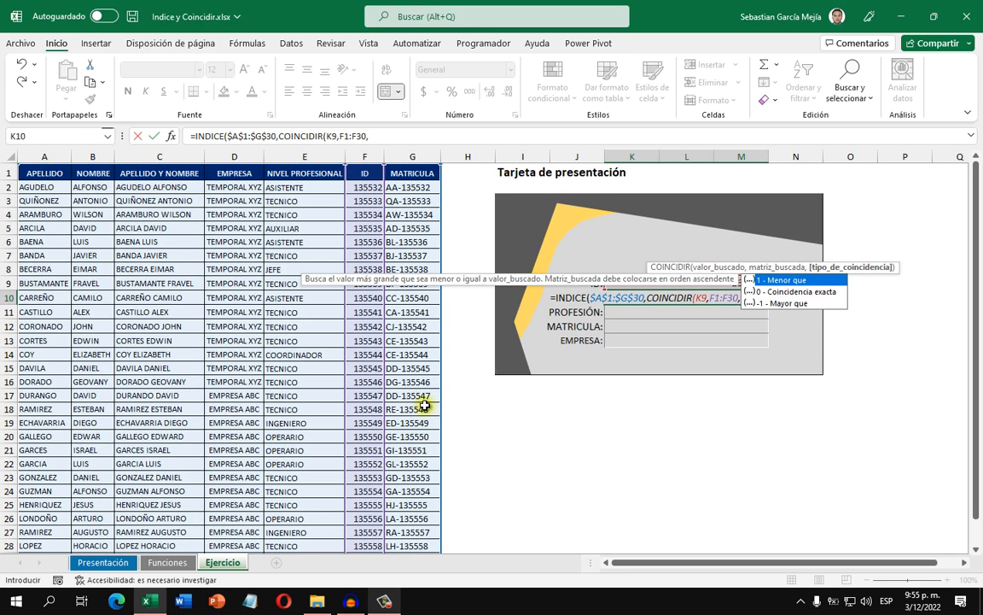
text(0))
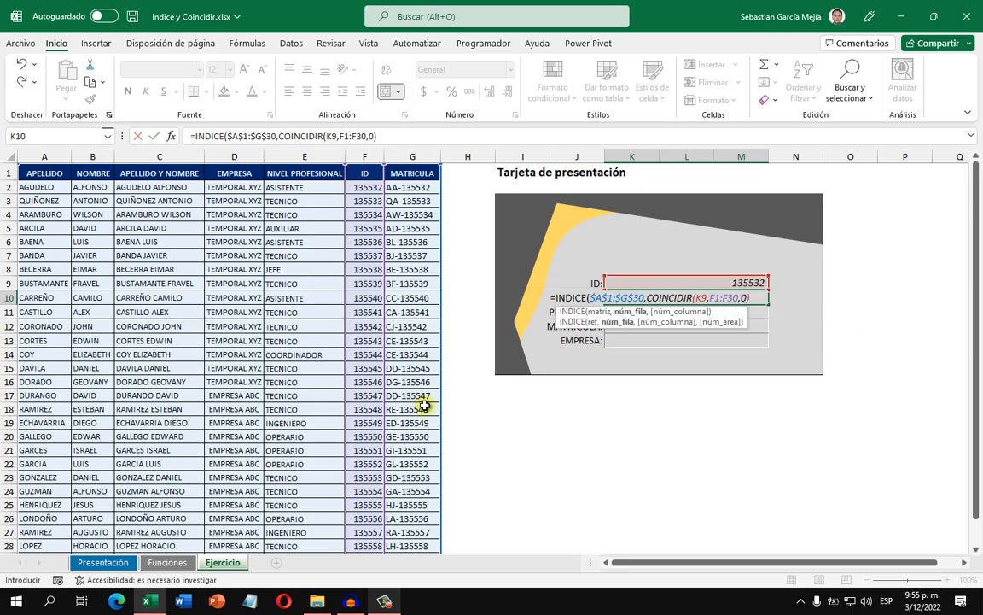
Step: Give the NOMBRE formula column number 3 for APELLIDO Y NOMBRE, complete it, and check the card's ID cell
text(,3)
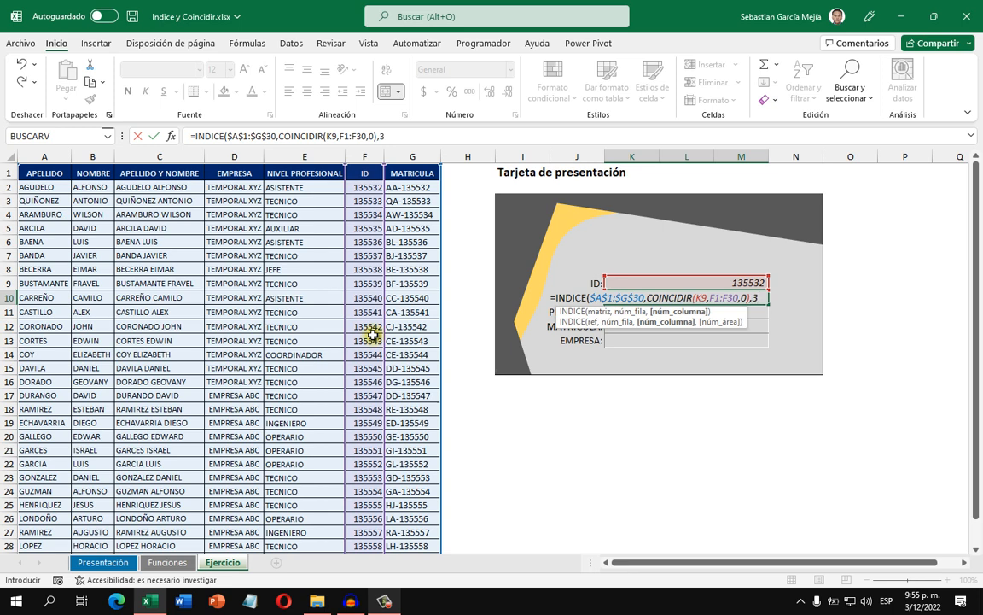
text())
key(ctrl+Return)
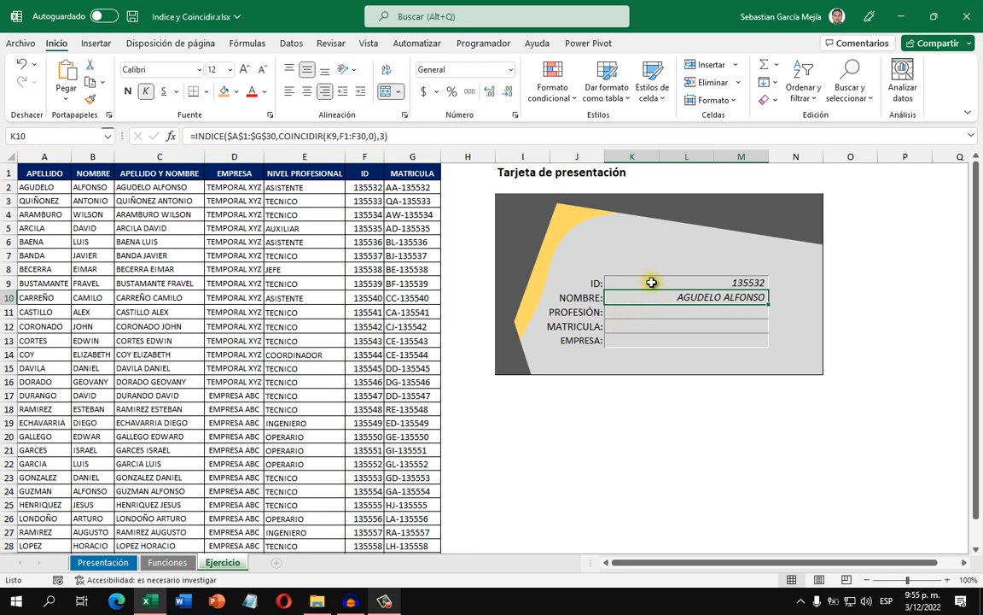
click(651, 282)
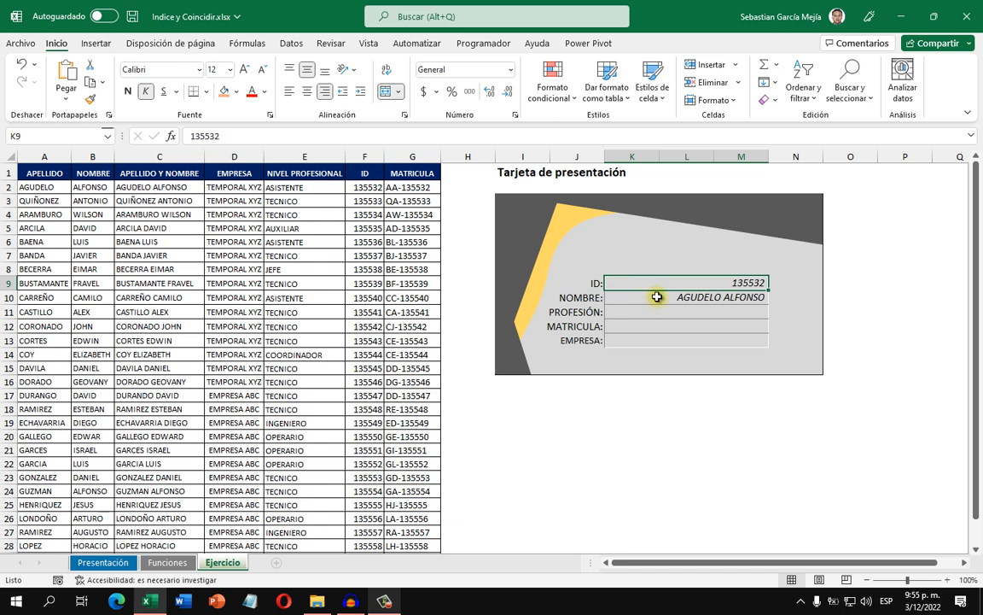
Step: Begin the PROFESIÓN formula in K11 with INDICE over the absolute table range $A$1:$G$30
click(691, 313)
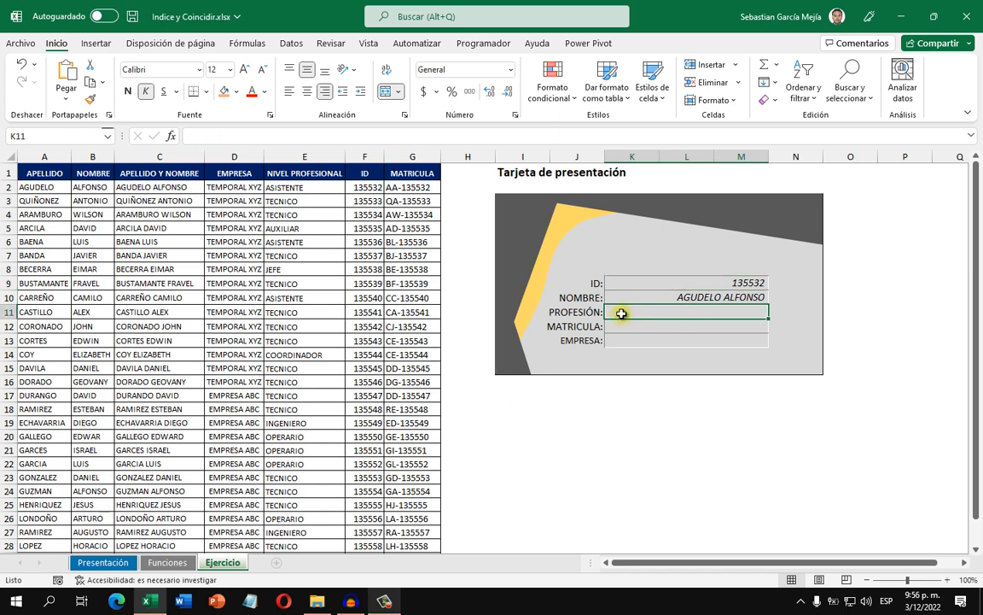
text(=indice)
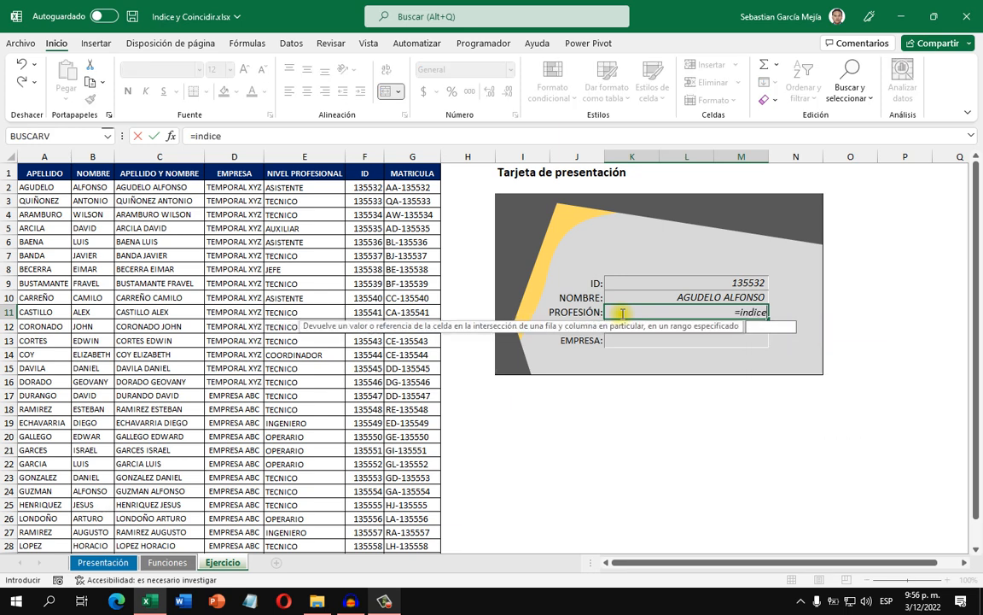
key(Tab)
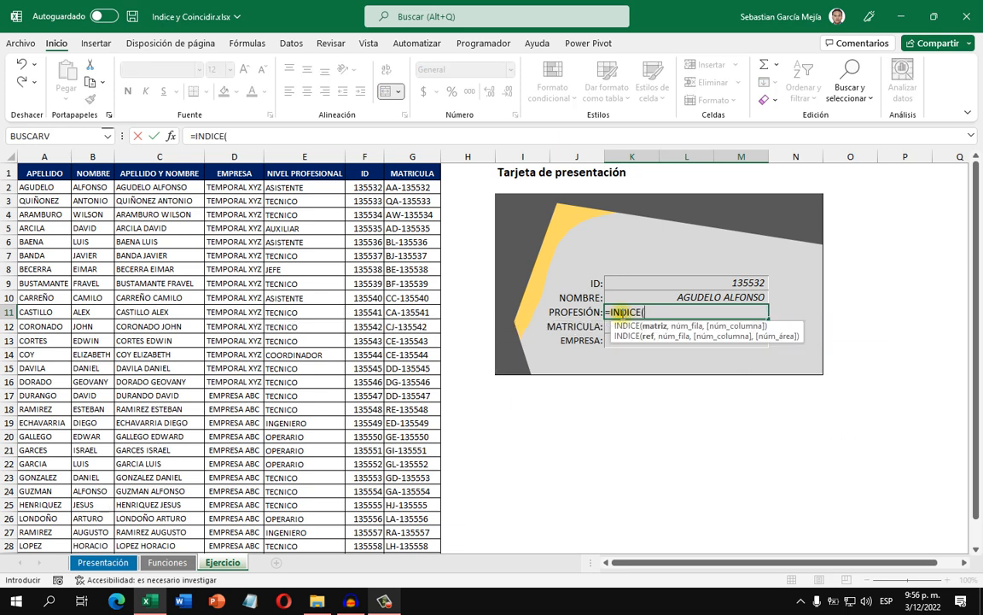
drag(50, 170, 412, 545)
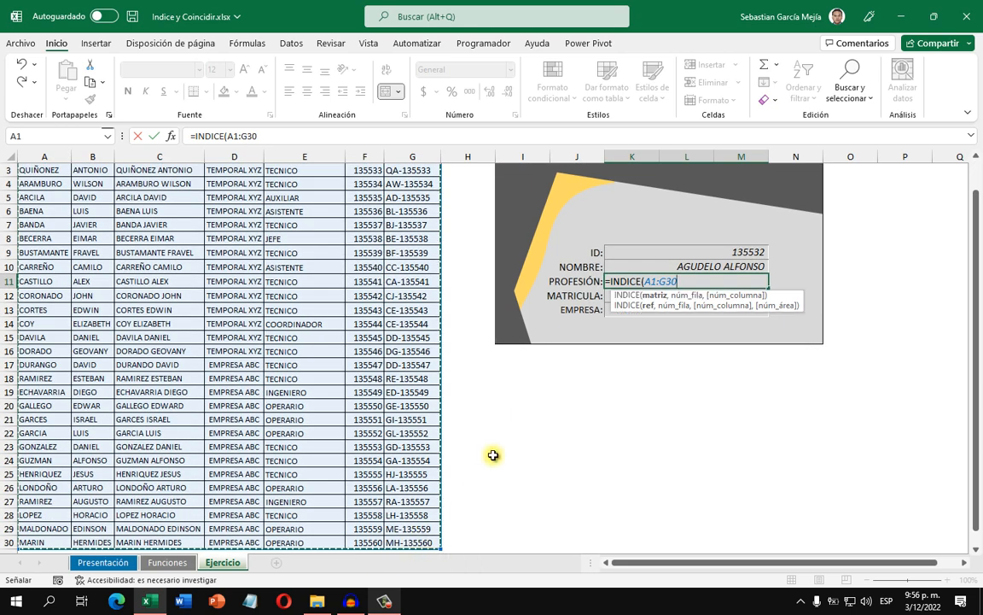
scroll(493, 455, up, 1)
key(F4)
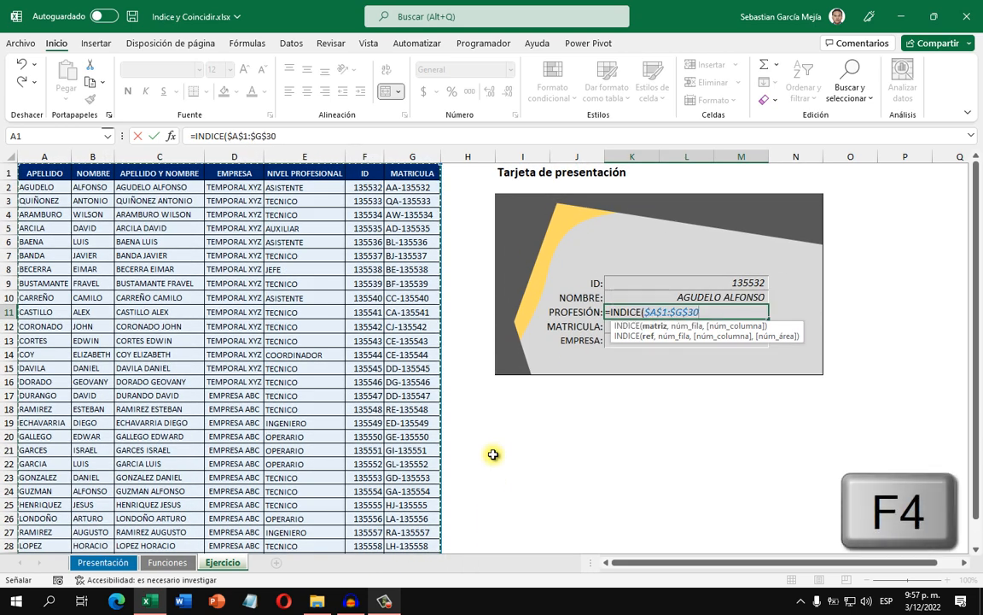
text(,)
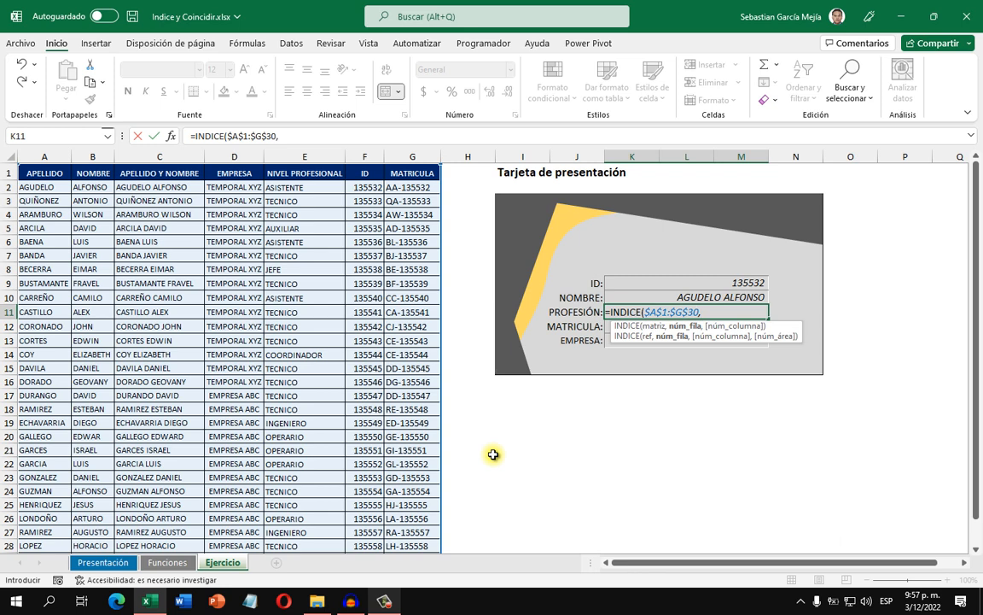
Step: Supply the row number in the PROFESIÓN formula with COINCIDIR(K9,$F$1:$F$30,0), keeping the ID column range absolute
text(coinc)
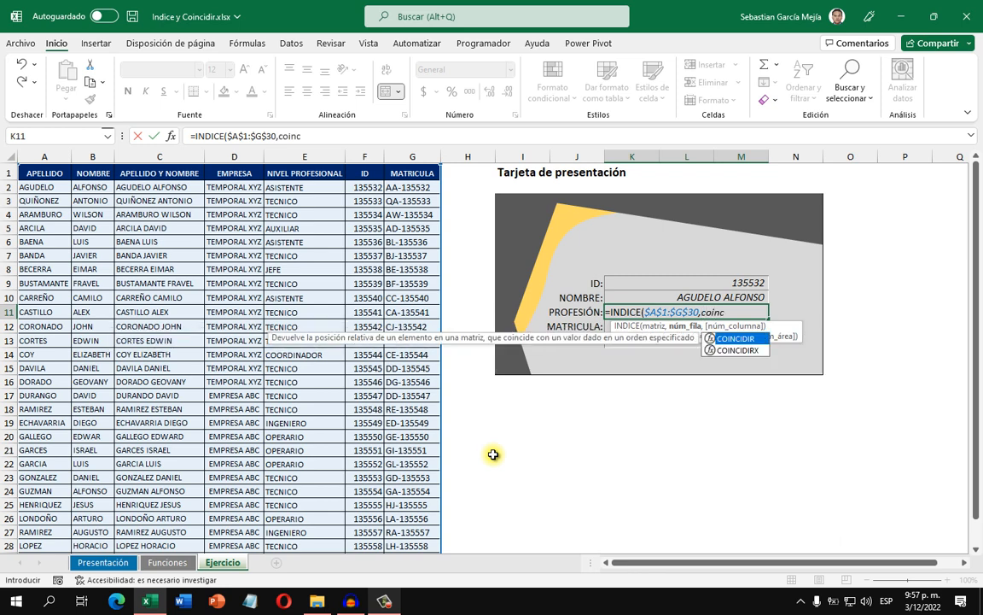
key(Tab)
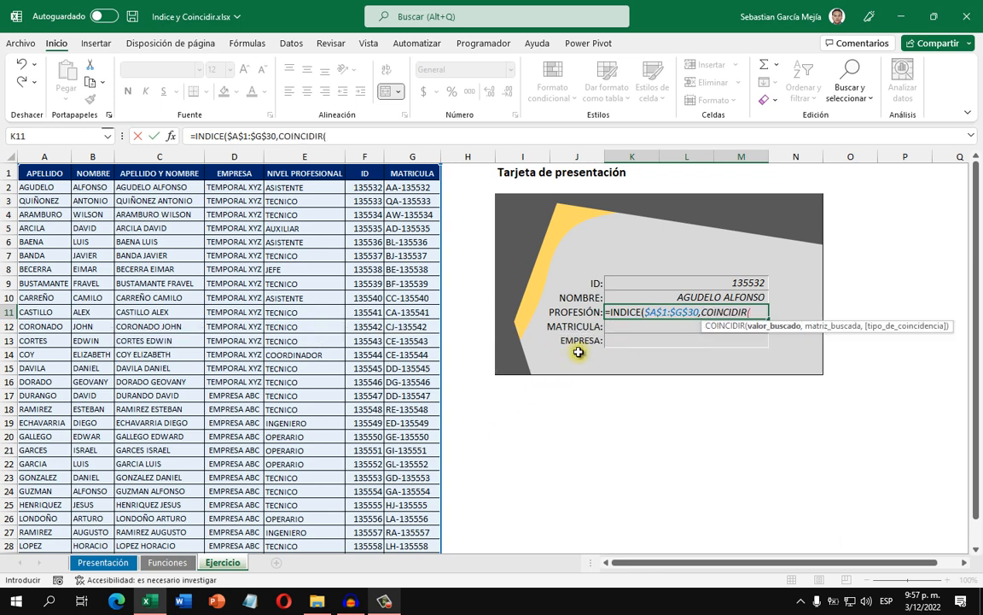
click(642, 284)
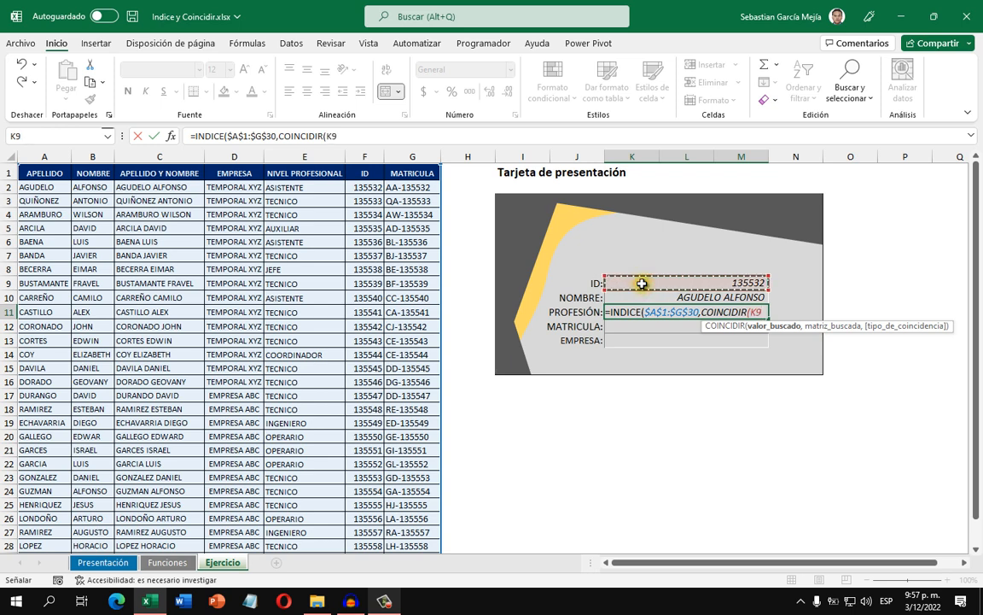
text(,)
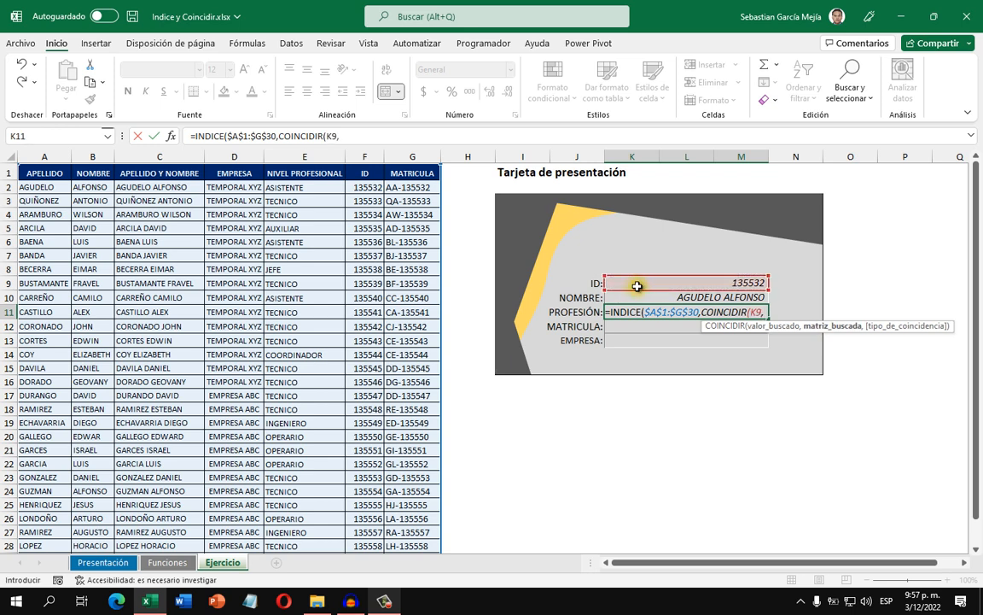
drag(367, 172, 368, 588)
scroll(580, 426, up, 1)
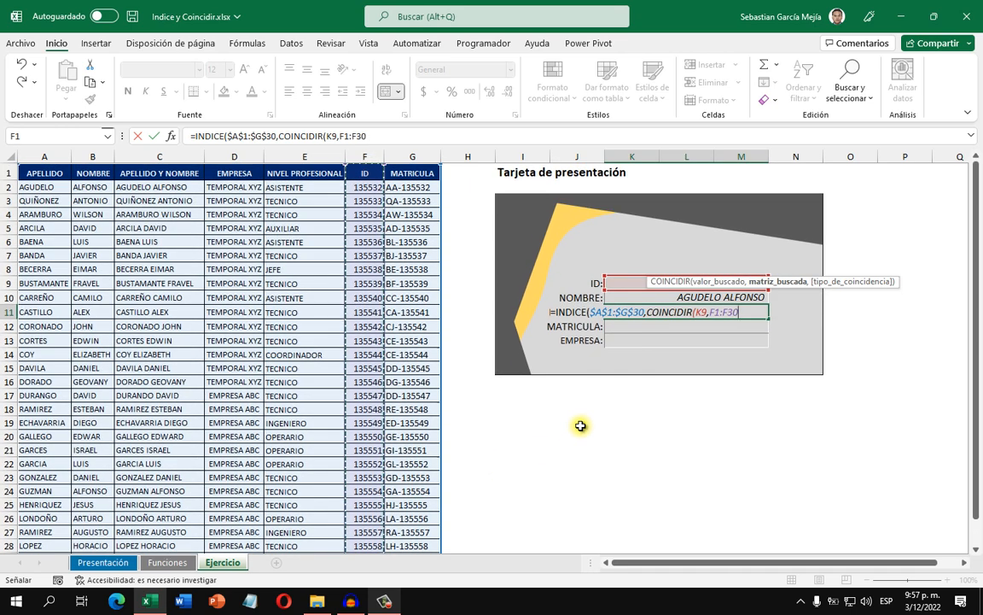
key(F4)
text(,)
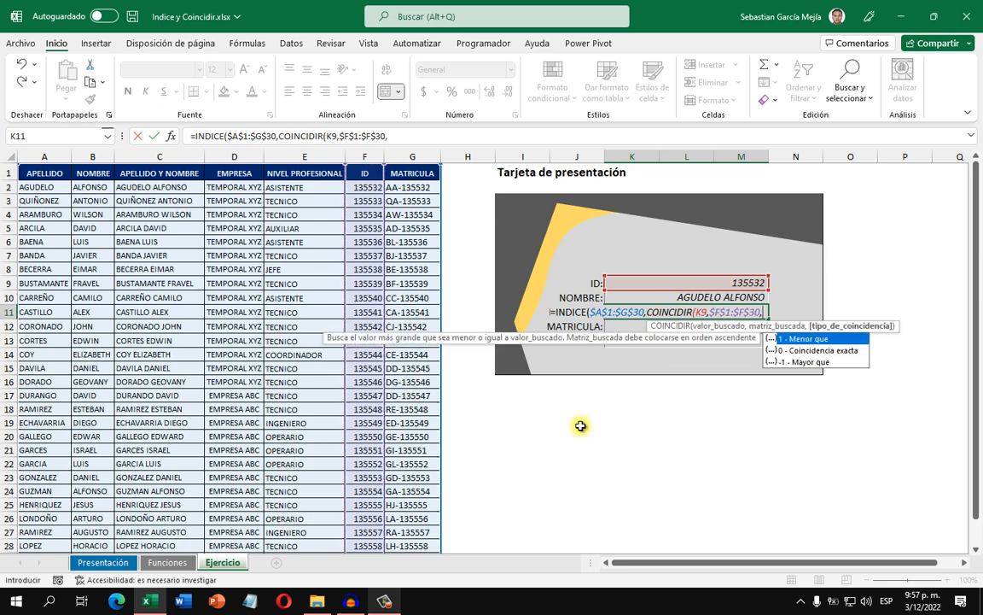
text(0)
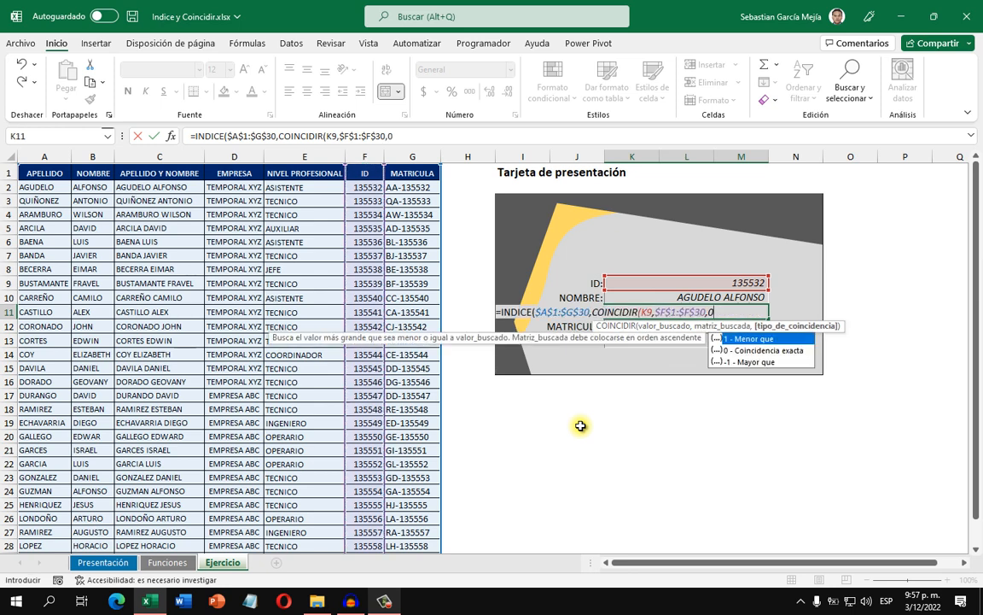
text())
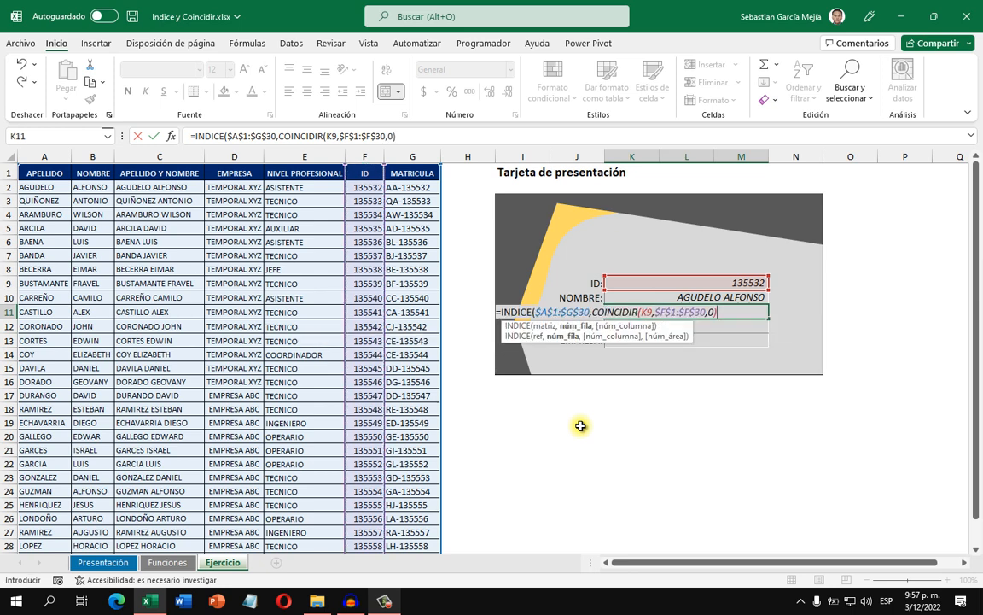
Step: Give the PROFESIÓN formula column number 5 for NIVEL PROFESIONAL and complete it in K11
text(,5)
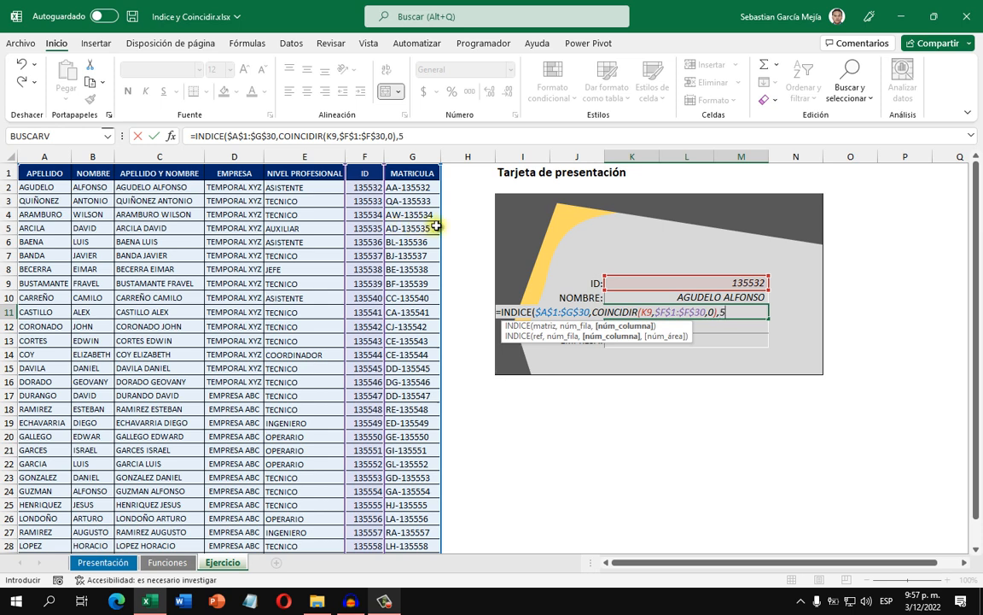
text())
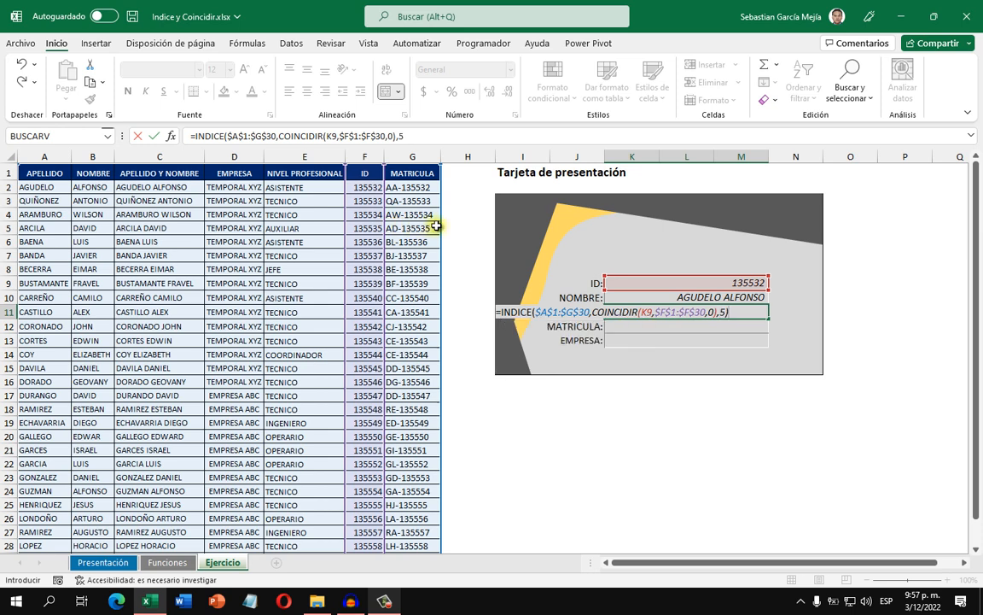
key(ctrl+Return)
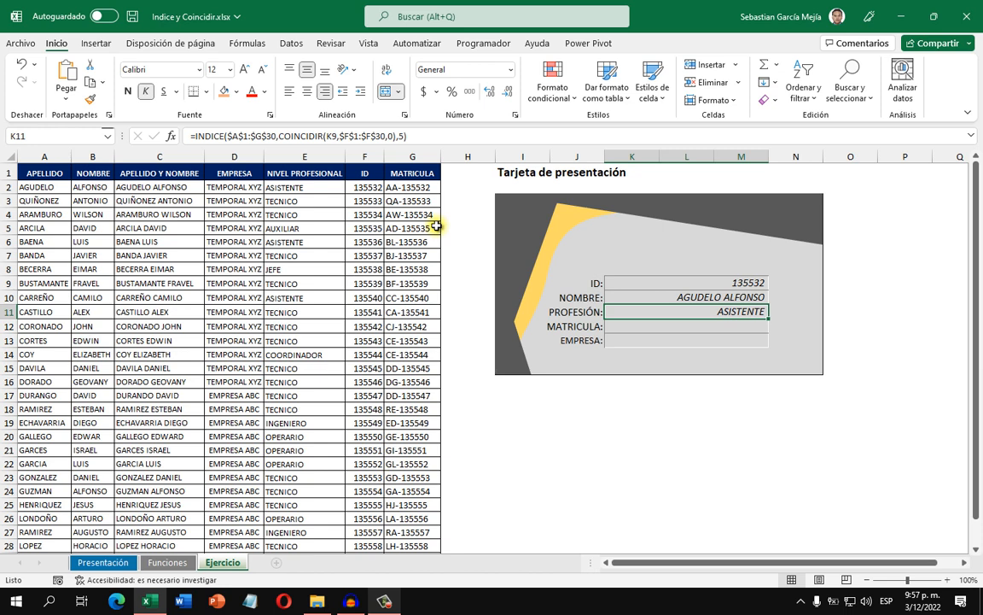
Step: Begin the MATRICULA formula in K12 with INDICE over the absolute table range $A$1:$G$30
key(Down)
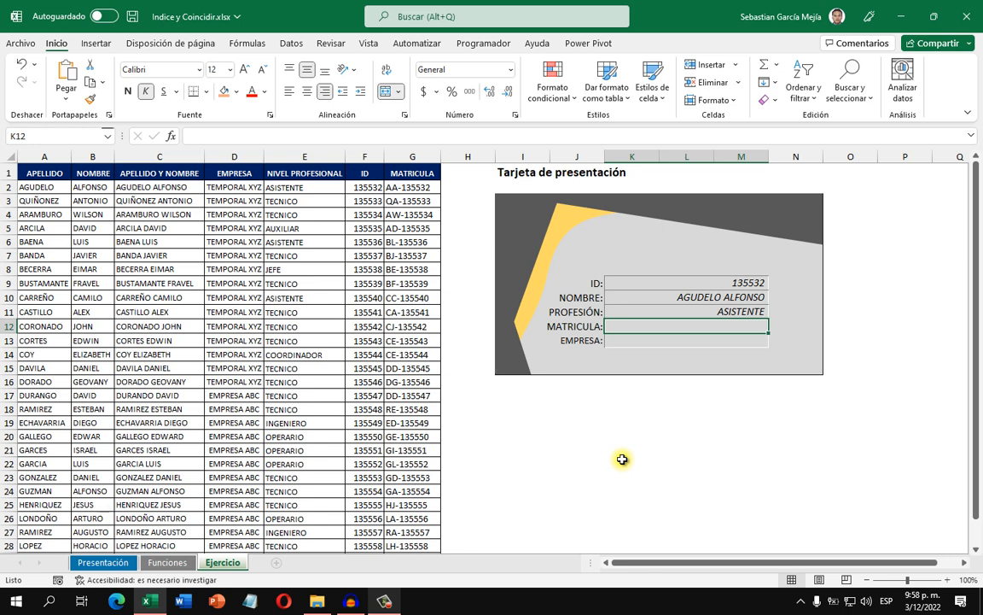
text(=indic)
key(Tab)
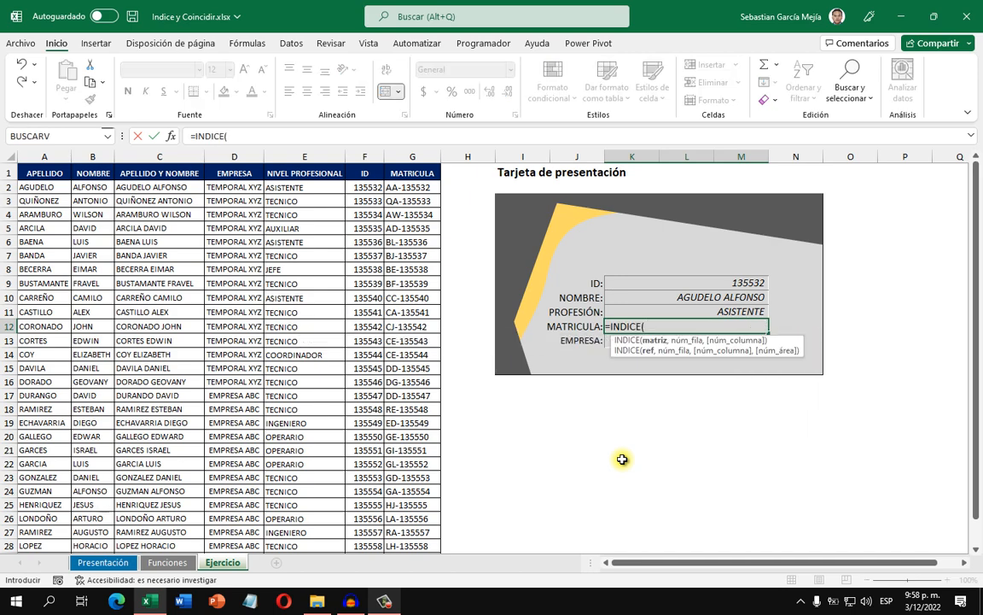
drag(53, 173, 416, 533)
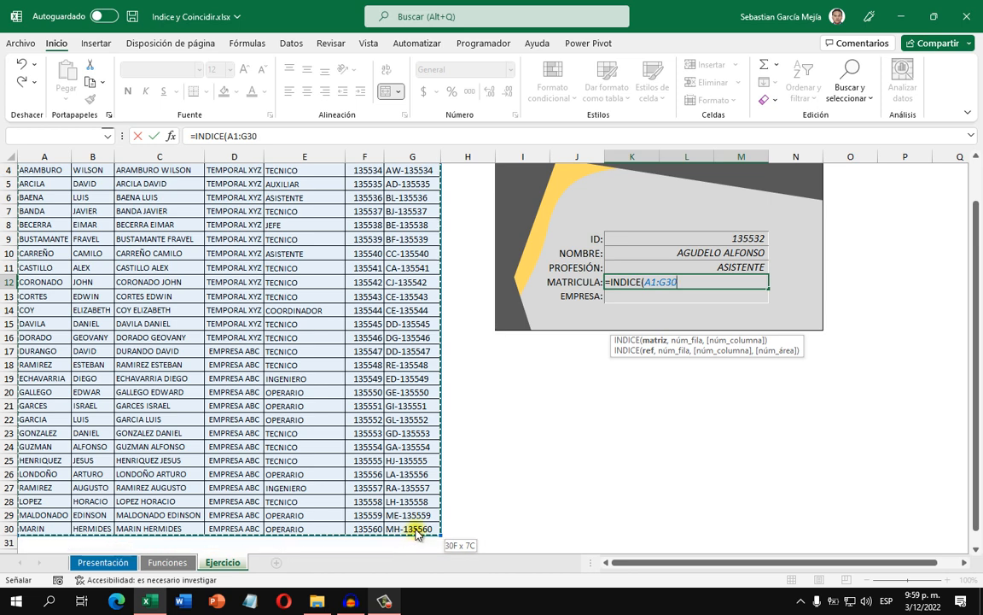
scroll(542, 437, up, 1)
key(F4)
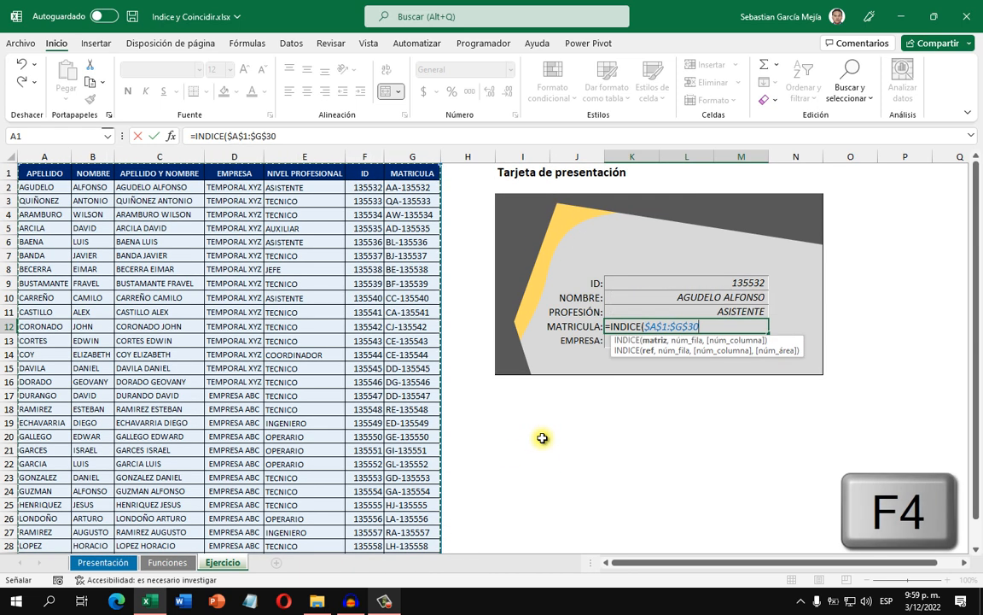
Step: Supply the row number in the MATRICULA formula with COINCIDIR(K9,$F$1:$F$30,0), keeping the ID column range absolute
text(,coinci)
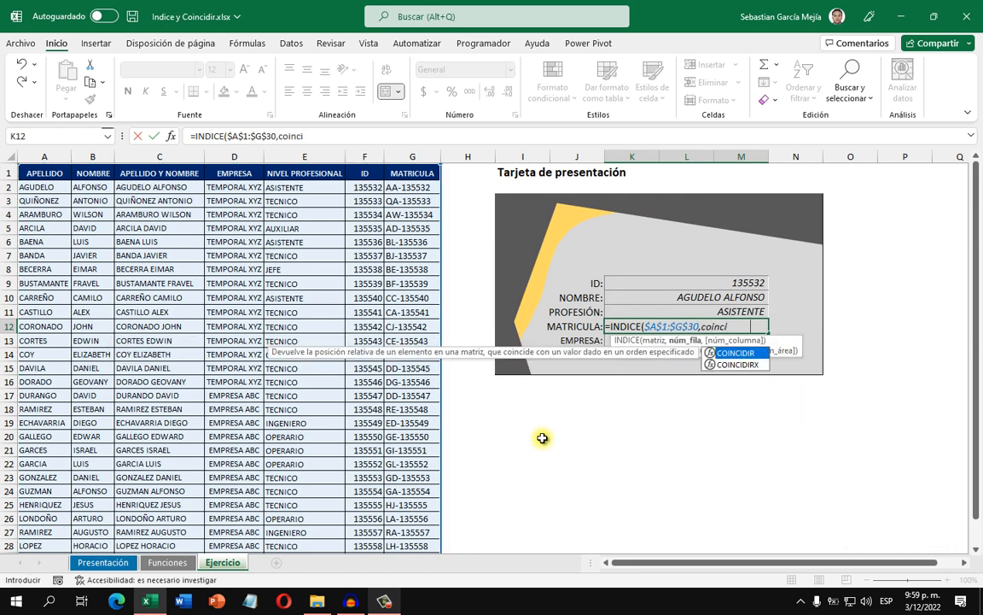
key(Tab)
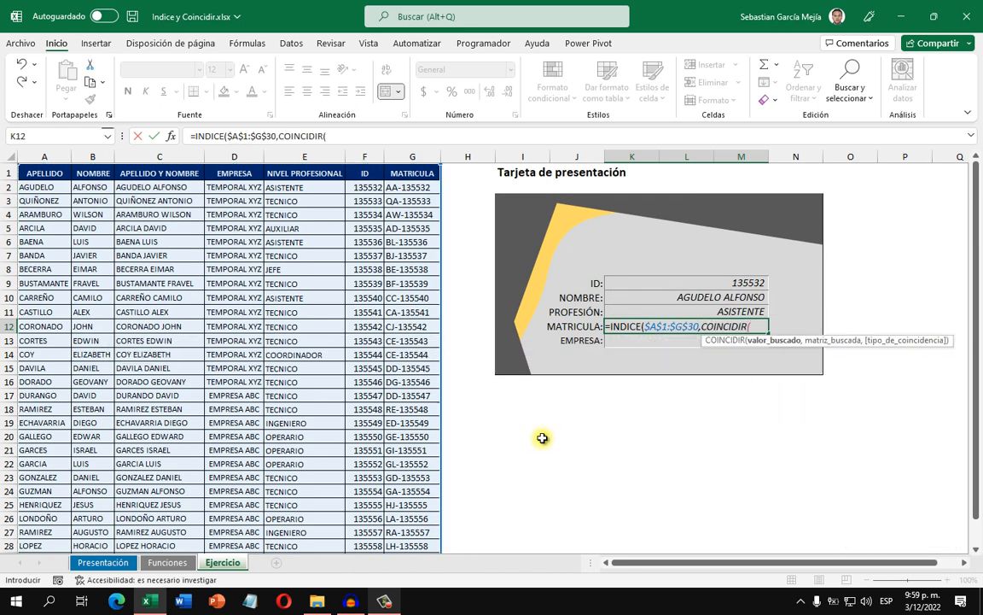
click(658, 285)
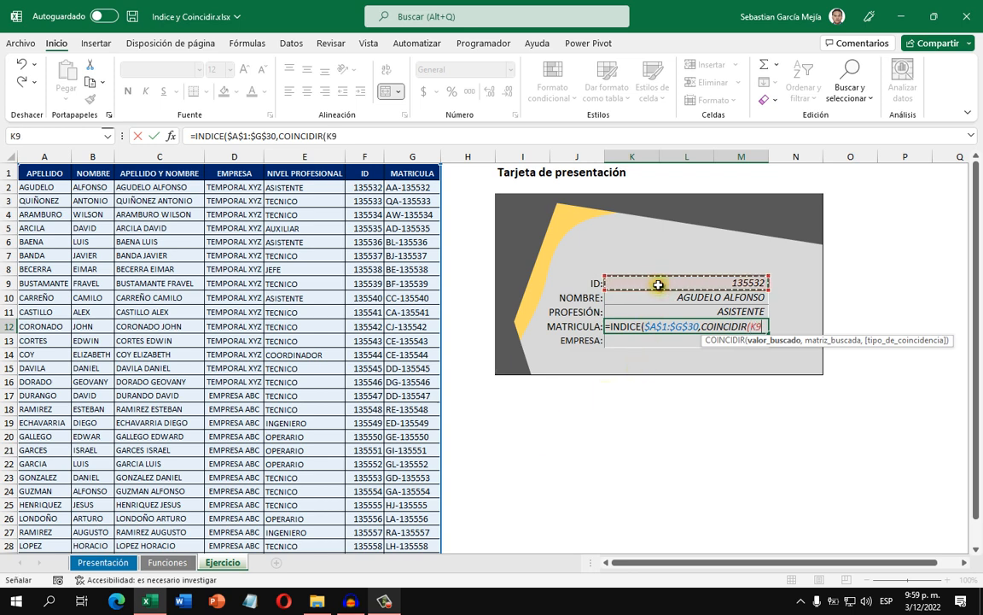
text(,)
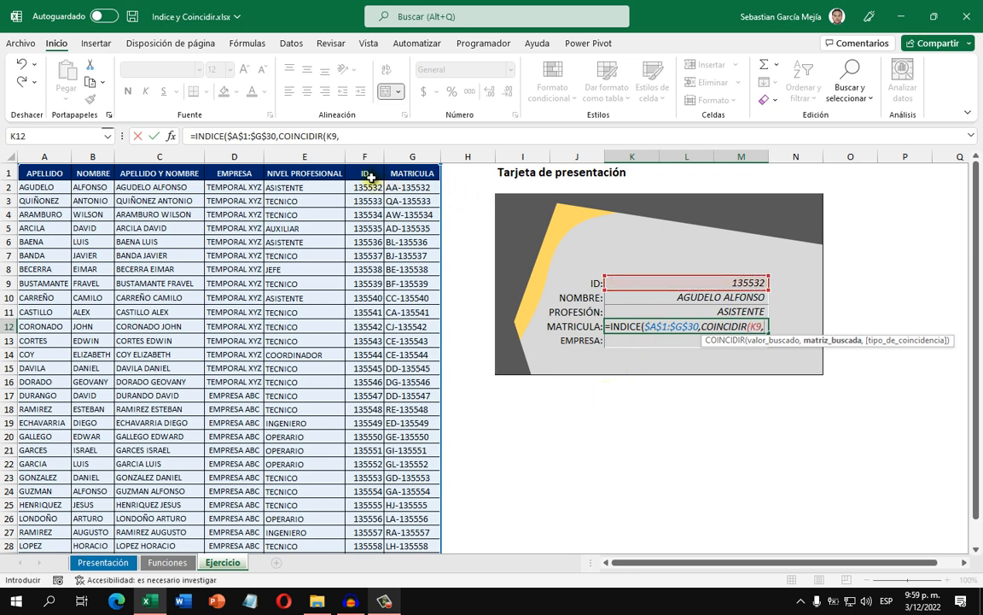
drag(368, 175, 365, 533)
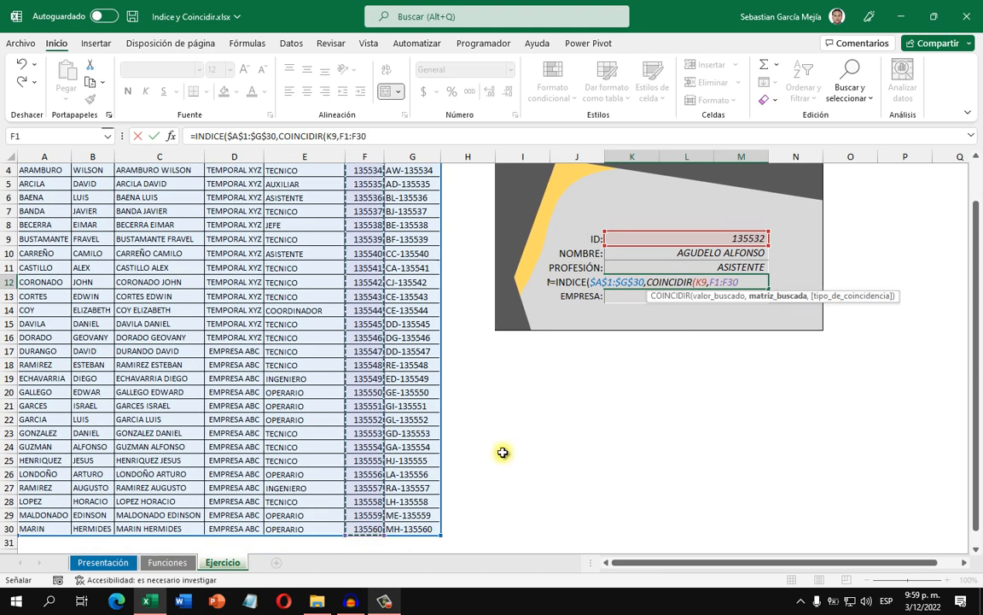
scroll(503, 453, up, 1)
key(F4)
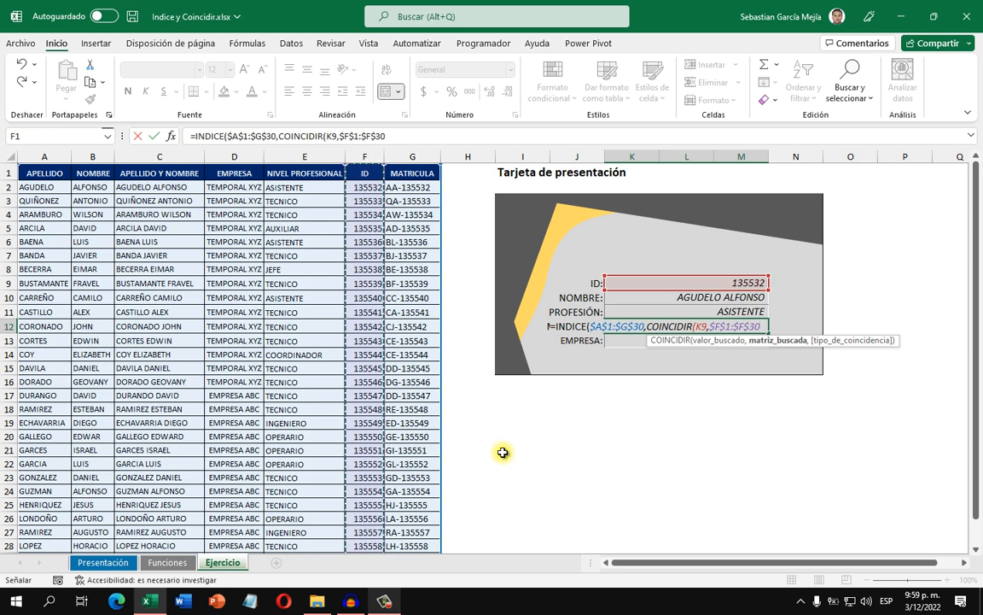
text(,0)
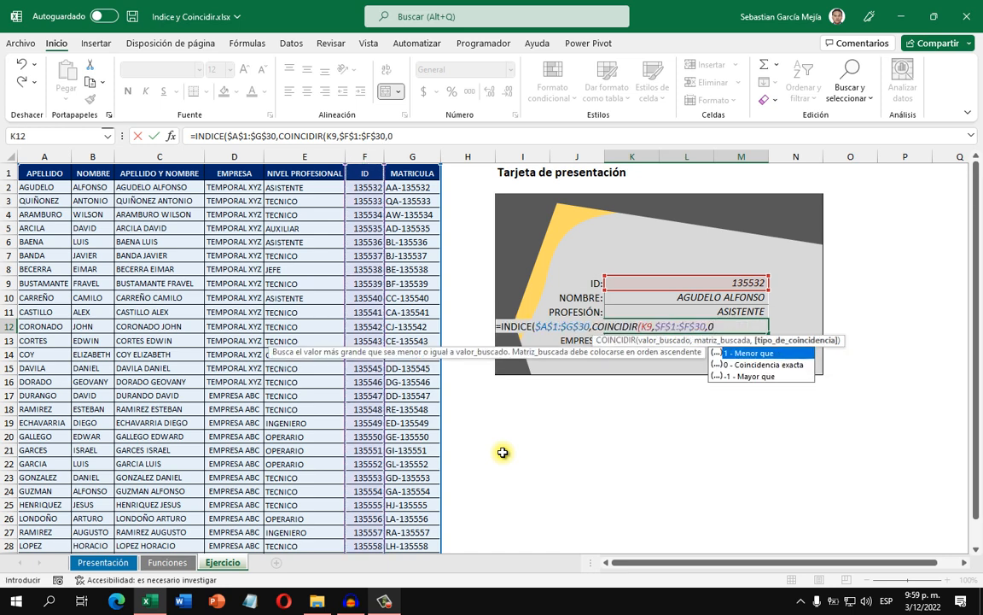
text())
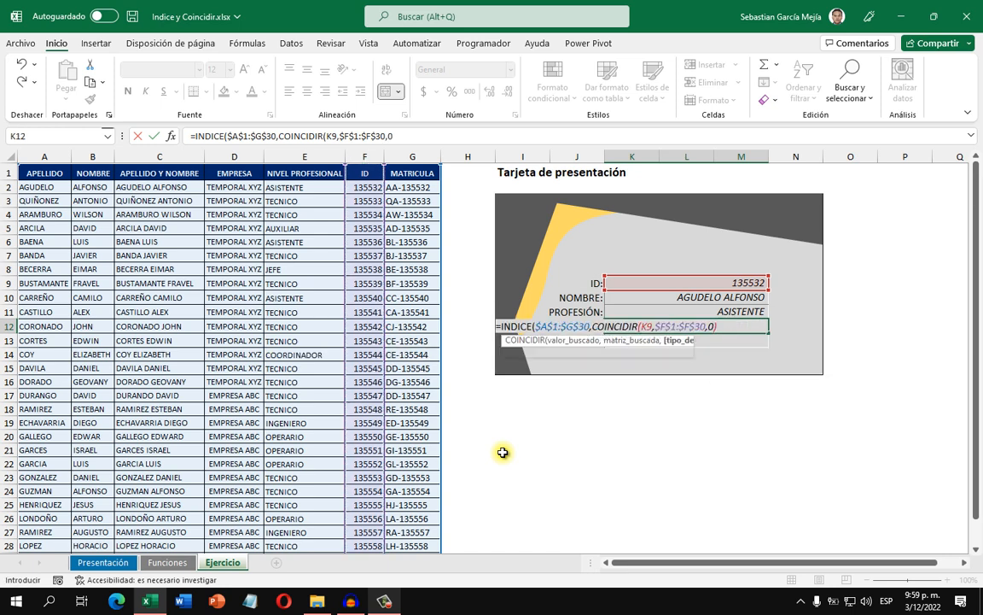
Step: Give the MATRICULA formula column number 7 and complete it in K12
text(,)
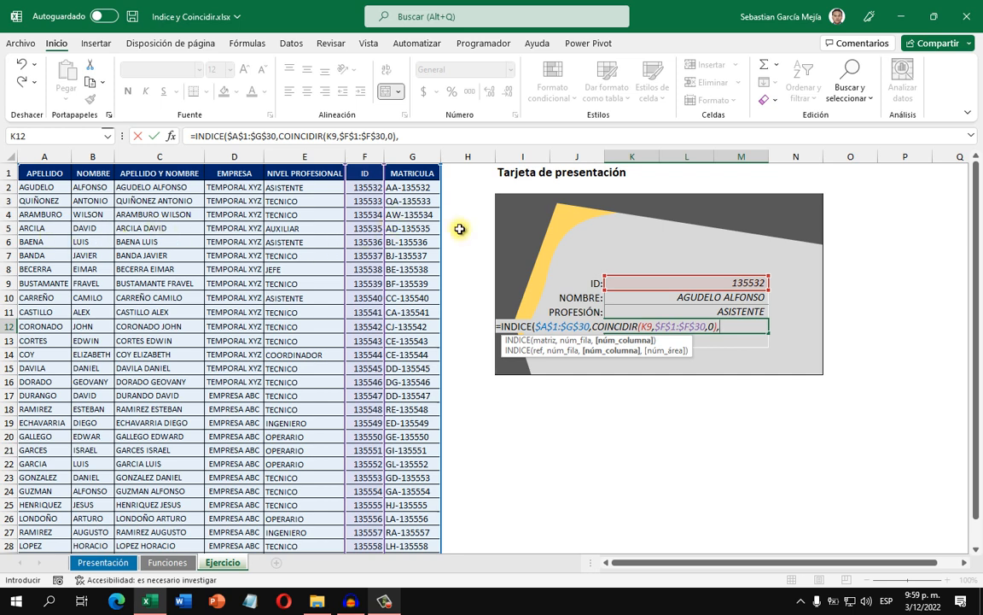
text())
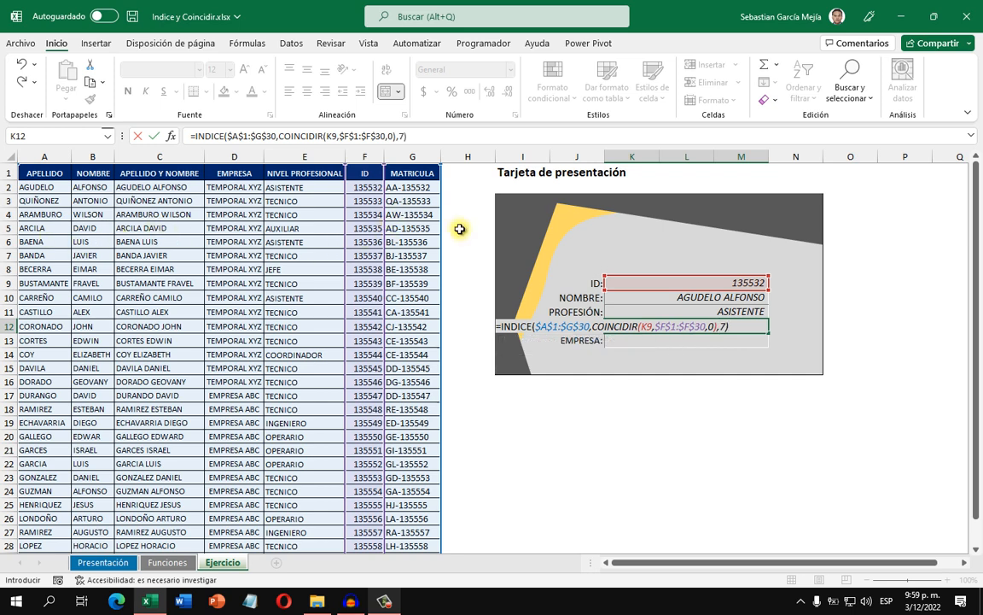
key(ctrl+Return)
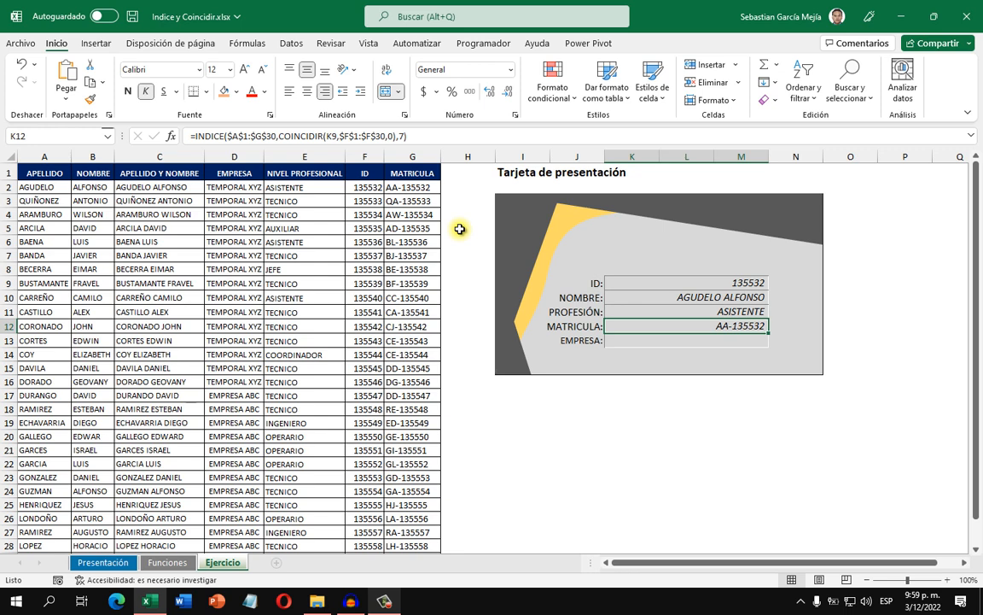
Step: Copy the MATRICULA formula text from K12 and paste it after an equals sign in the EMPRESA cell K13
key(Down)
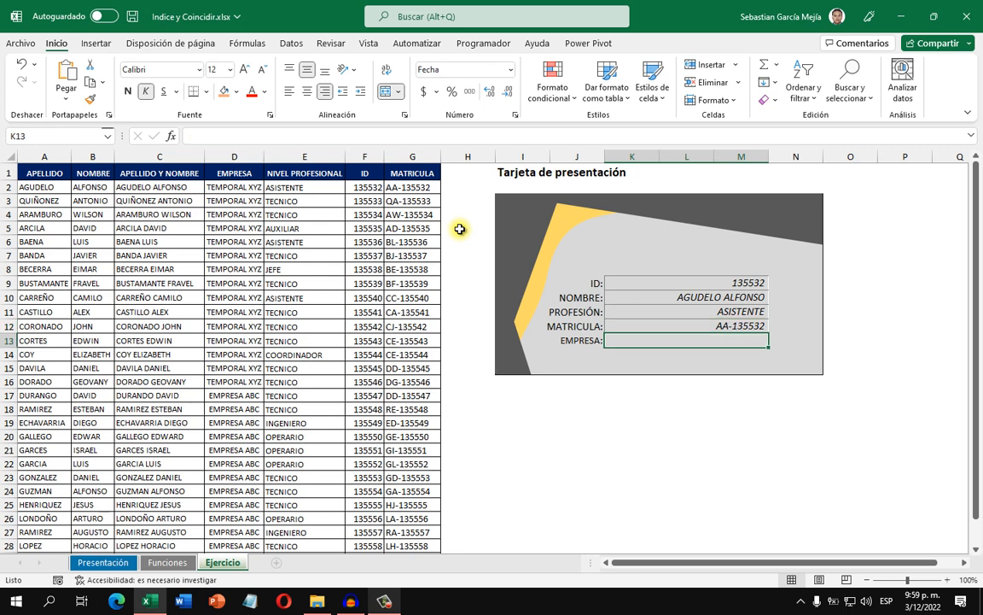
key(Up)
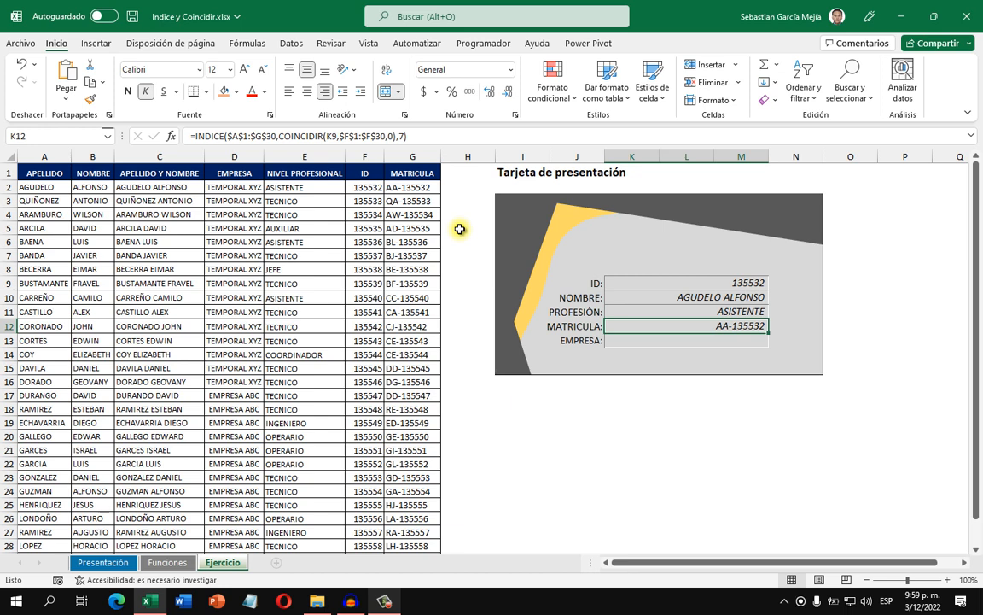
key(F2)
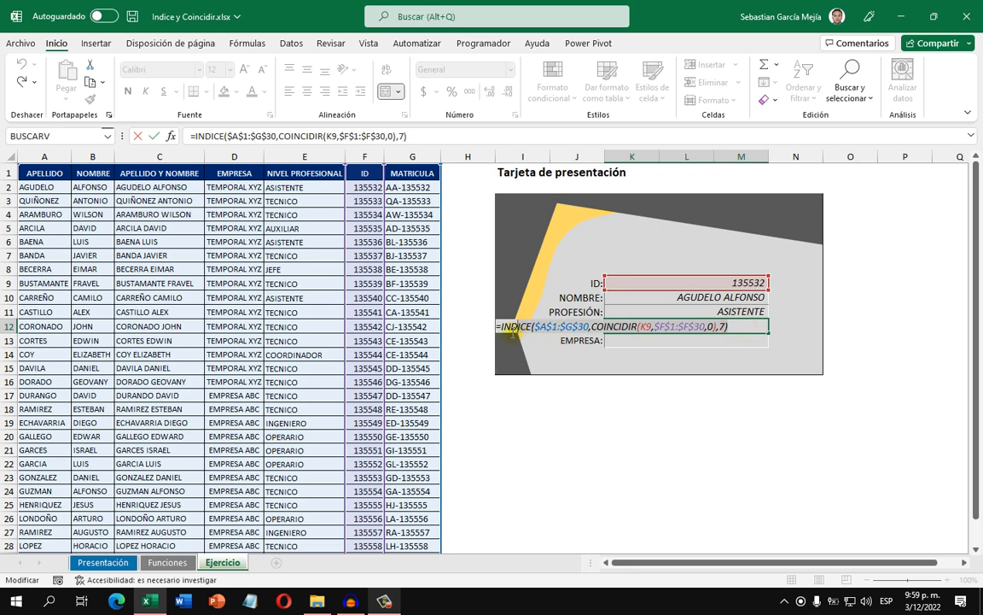
key(ctrl+c)
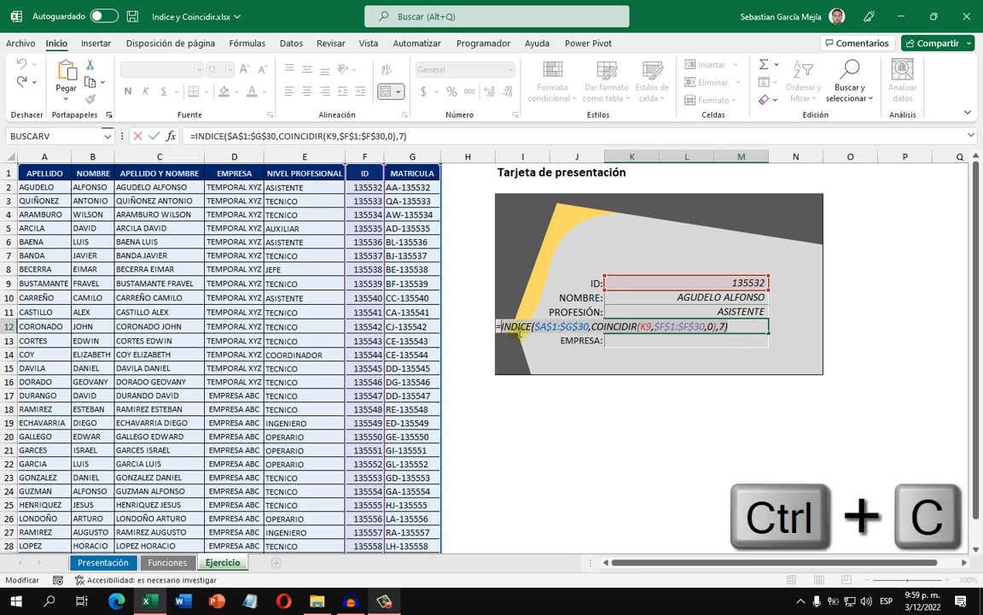
click(636, 341)
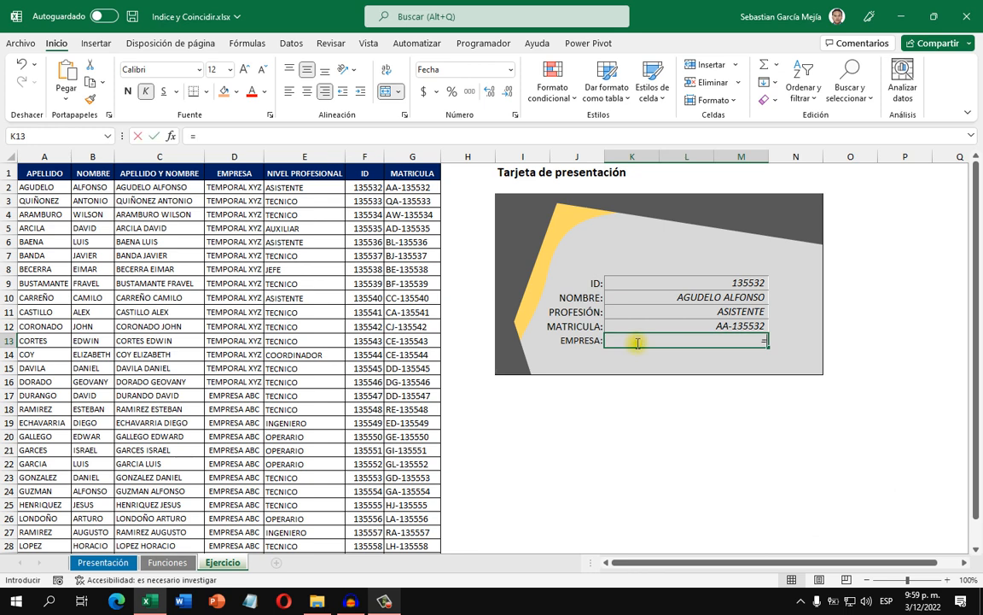
text(=)
key(ctrl+v)
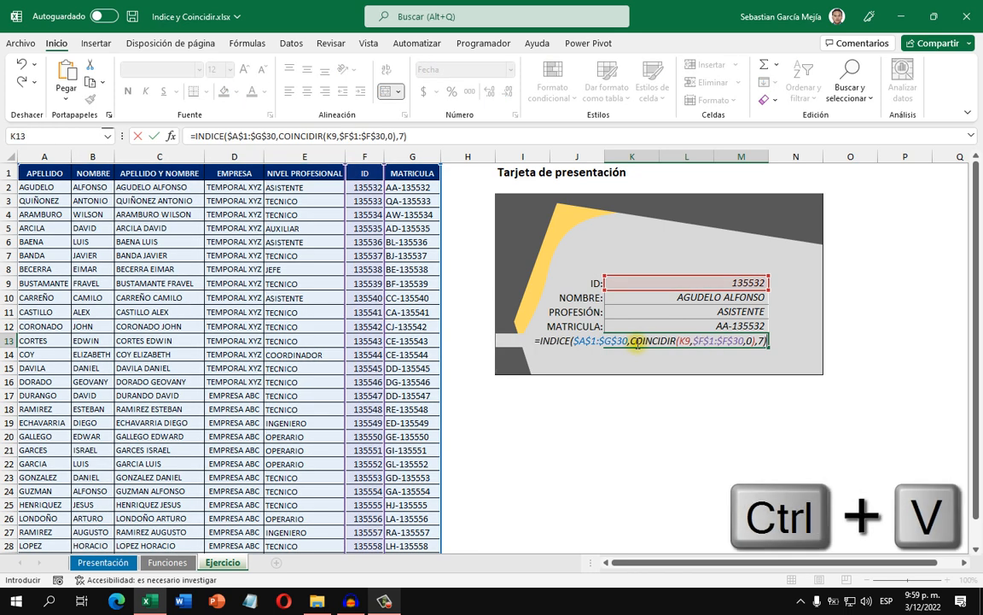
Step: Change the column number in the EMPRESA formula to 4 and complete it in K13
click(759, 341)
key(BackSpace)
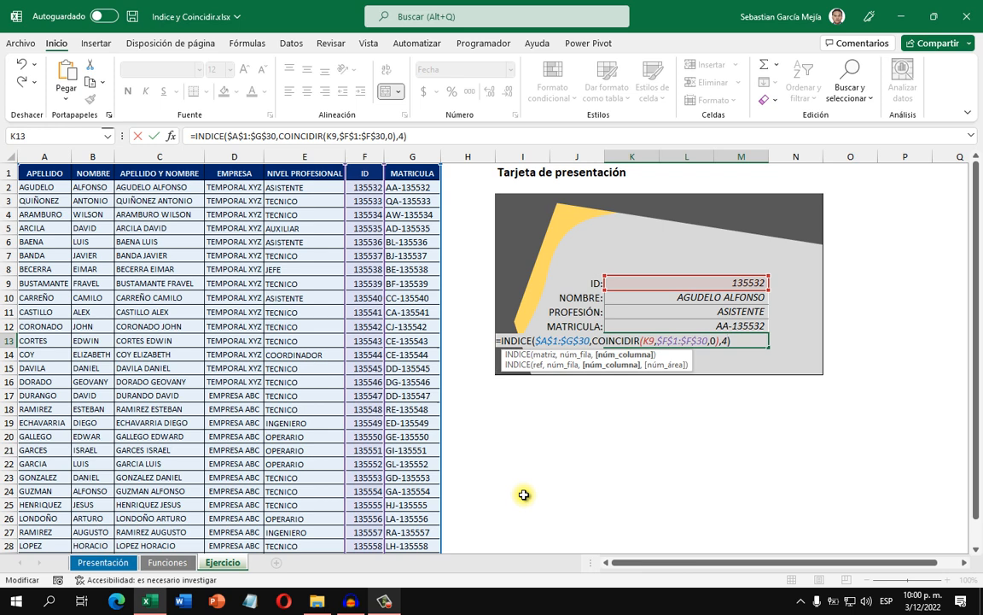
key(ctrl+Return)
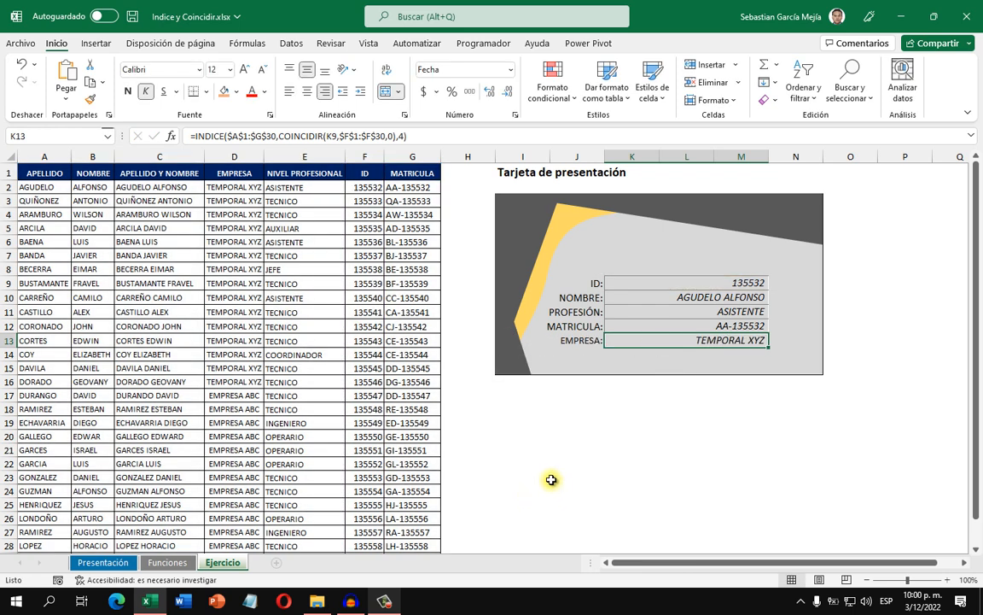
click(567, 424)
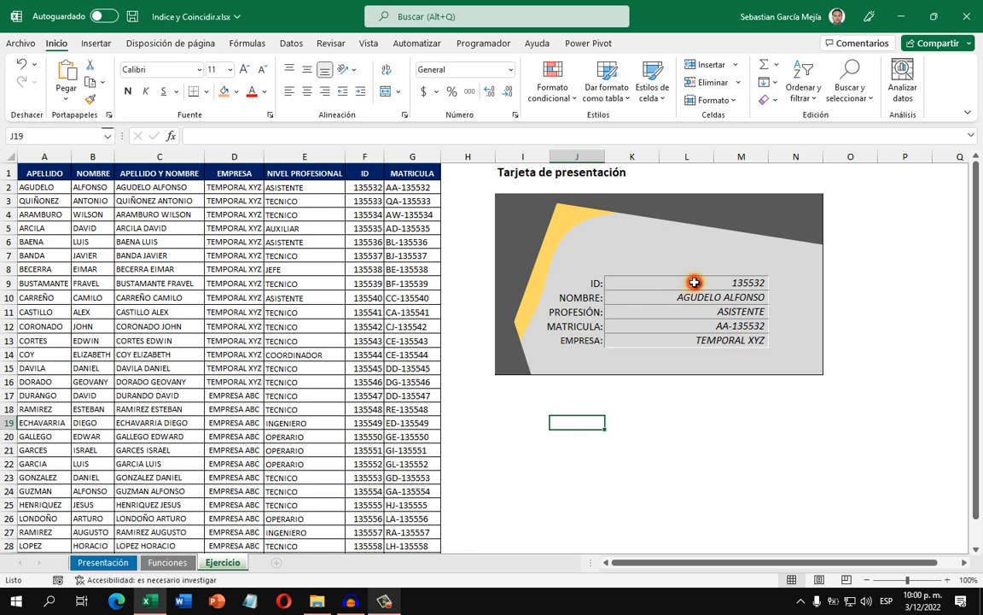
Step: Test the card by replacing the ID in K9 with the employee ID from row 7 of the table
click(657, 283)
click(700, 328)
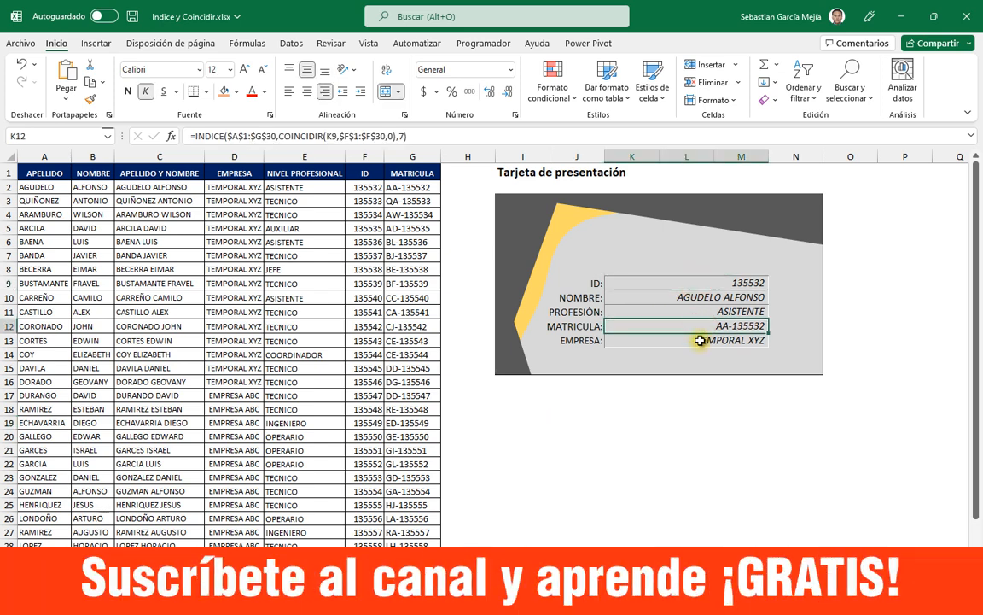
click(687, 282)
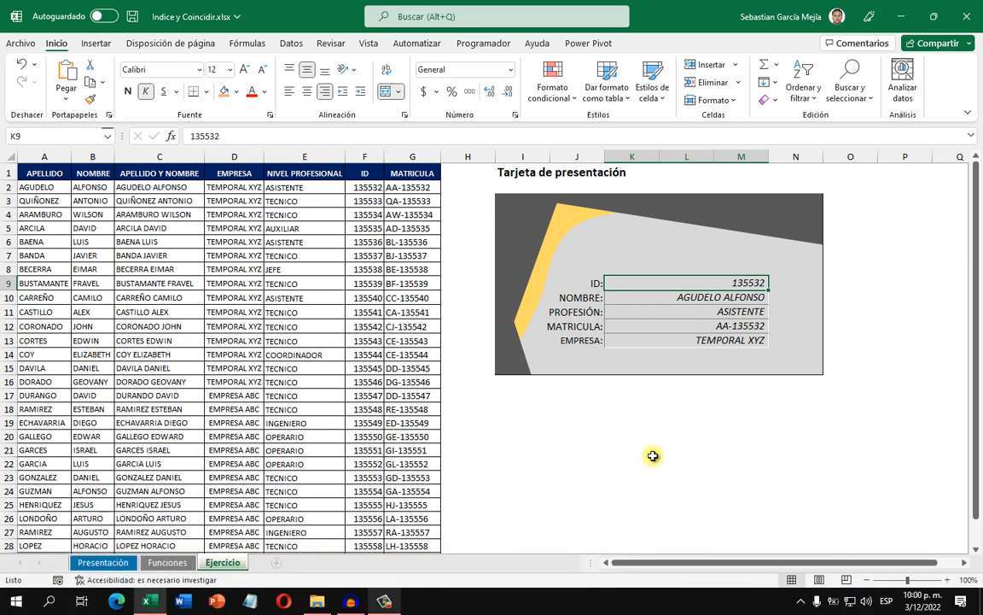
text(13)
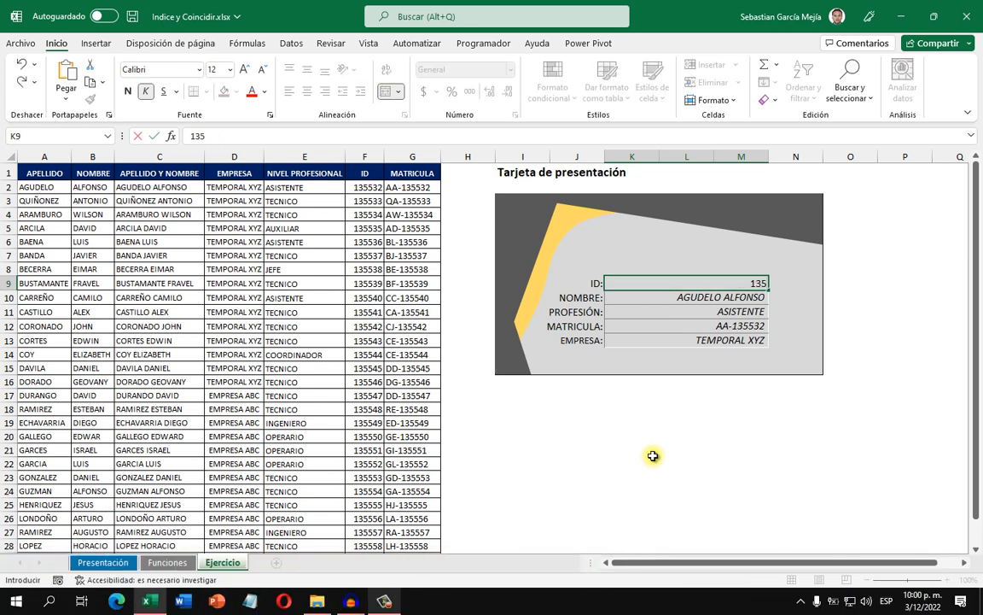
key(ctrl+Return)
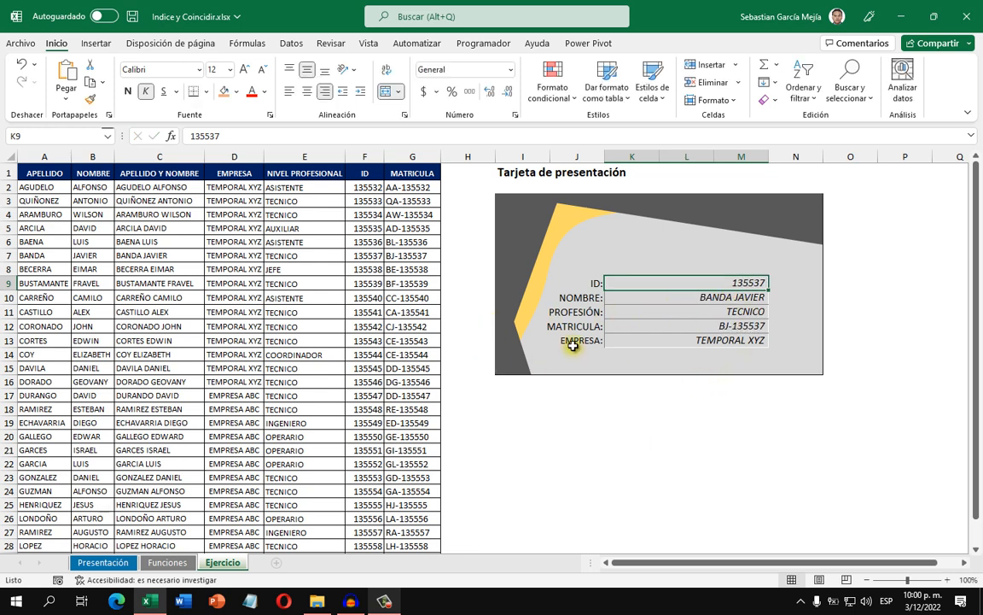
Step: Fill the ID cells F2:F7 with a light gold color
drag(357, 188, 366, 255)
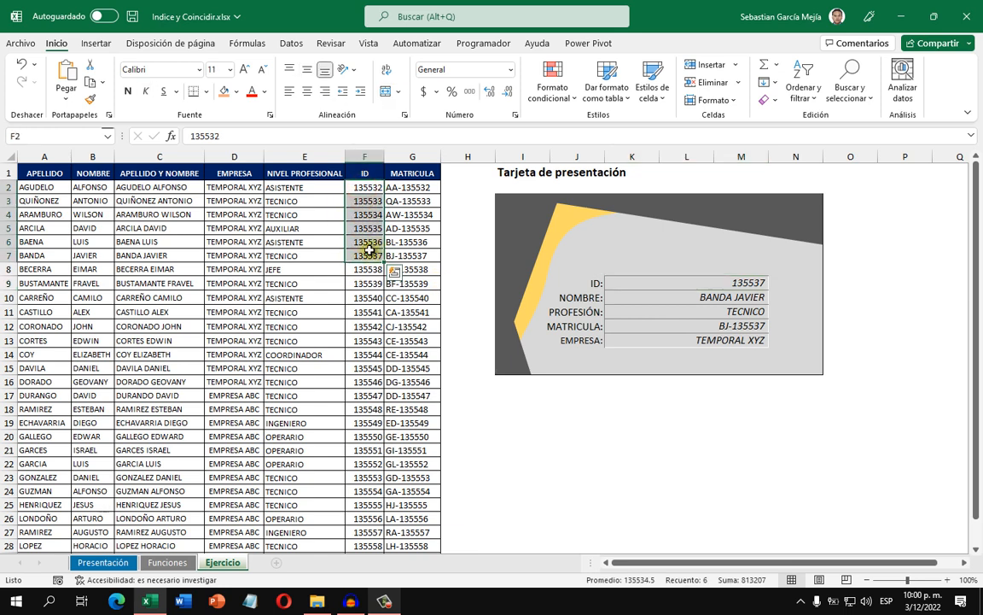
click(238, 92)
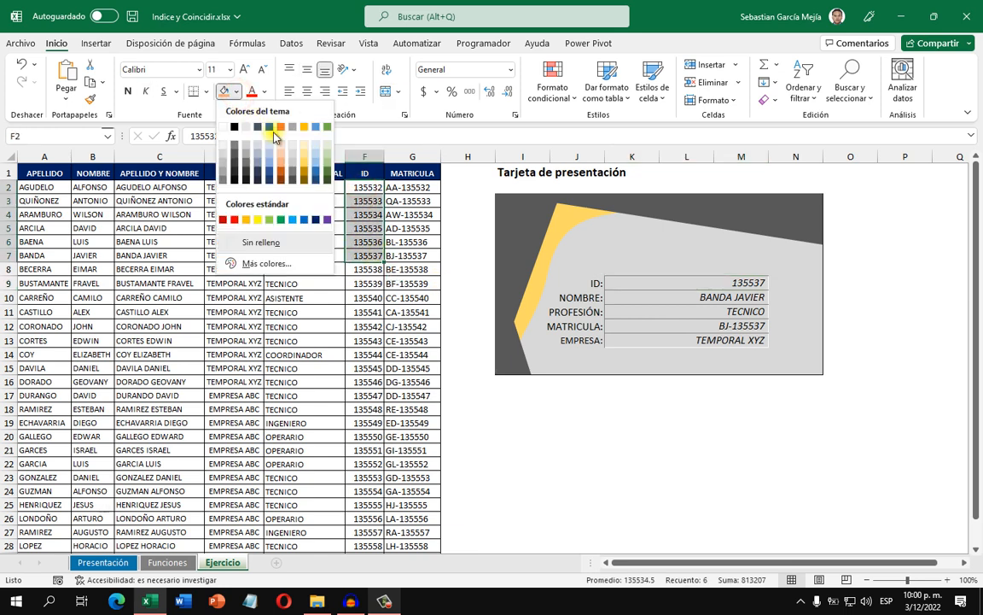
click(304, 158)
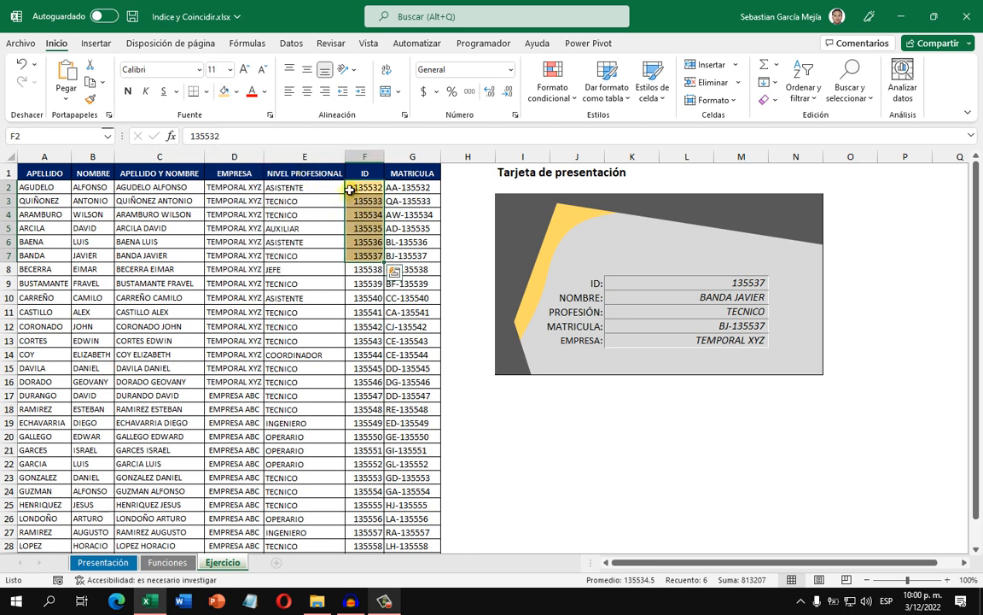
Step: Highlight the matching employee's record A7:G7 with the same light gold fill
click(375, 255)
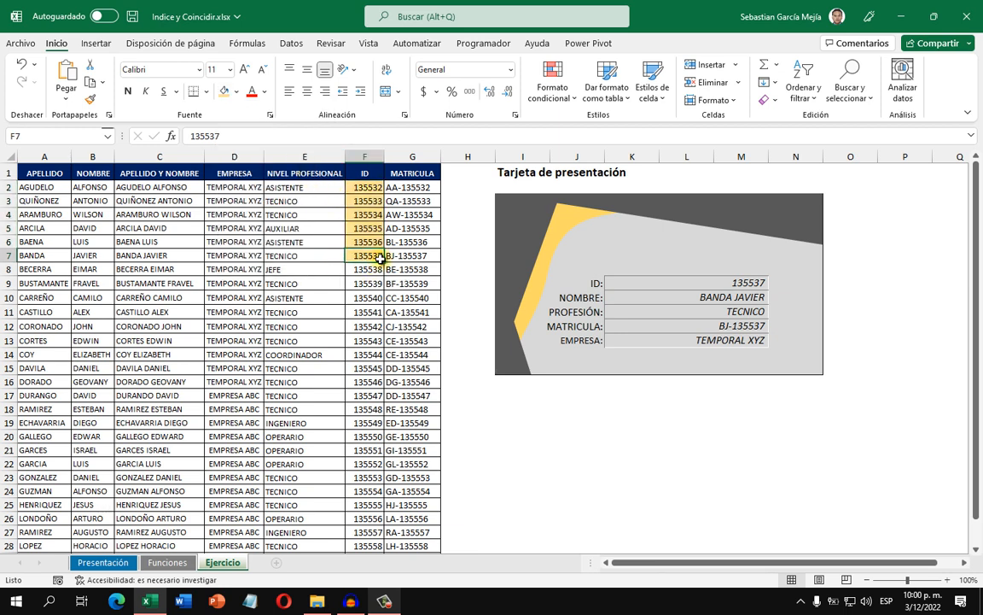
drag(394, 259, 55, 264)
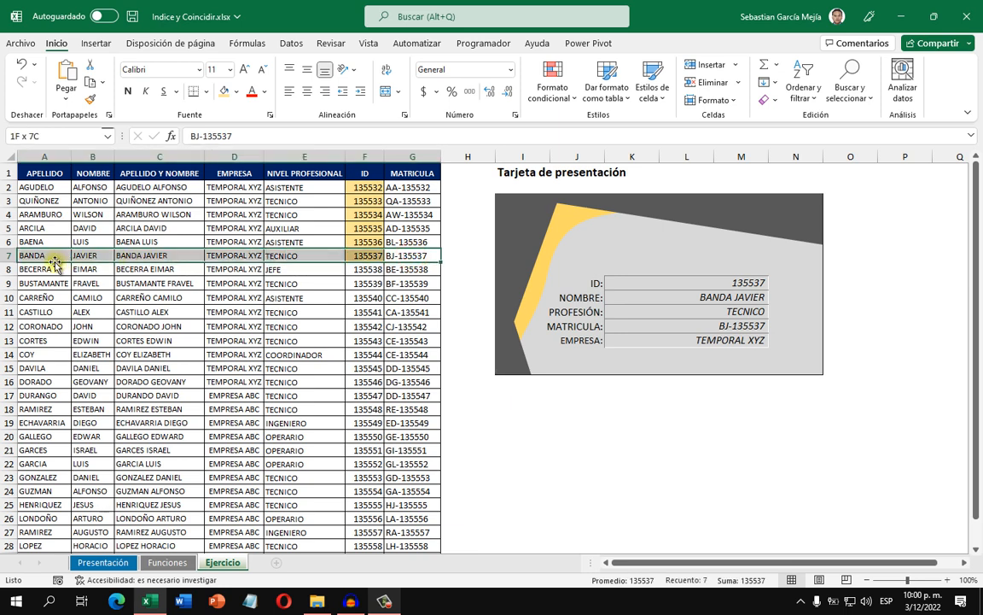
click(223, 91)
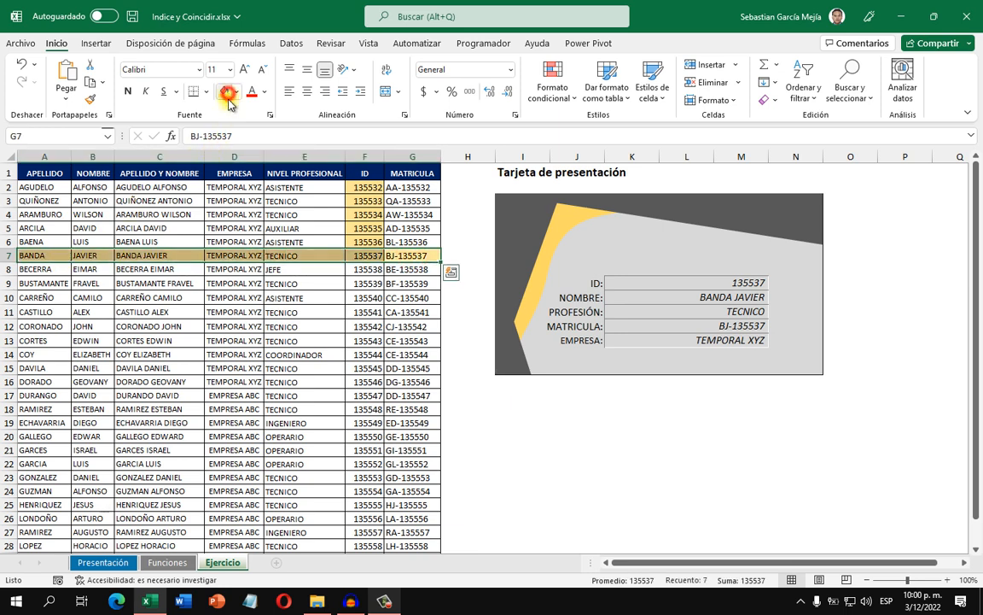
click(458, 397)
Step: Compare the full name, profession, matricula and company in row 7 with the values on the presentation card
click(188, 254)
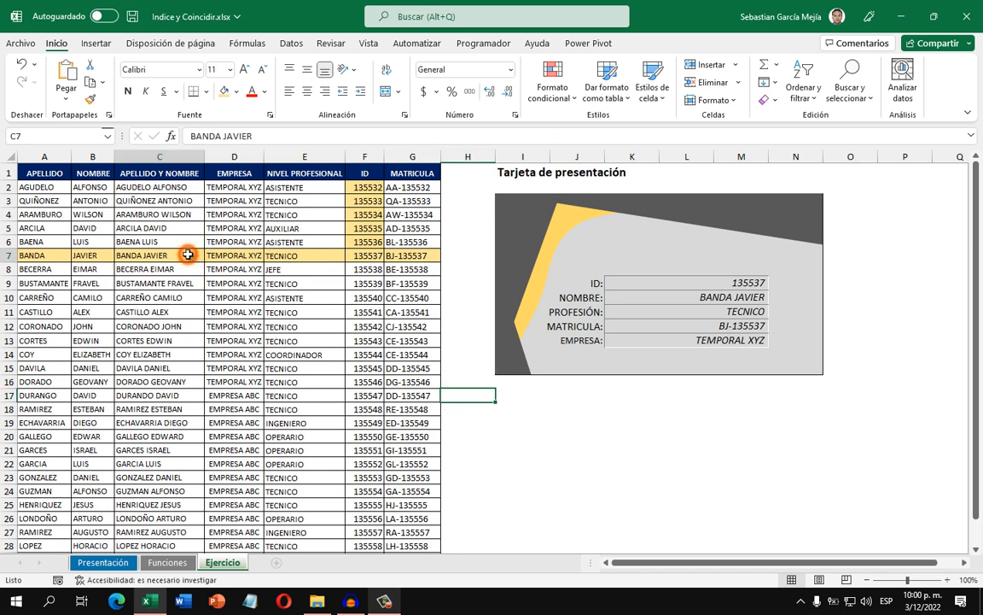
click(324, 254)
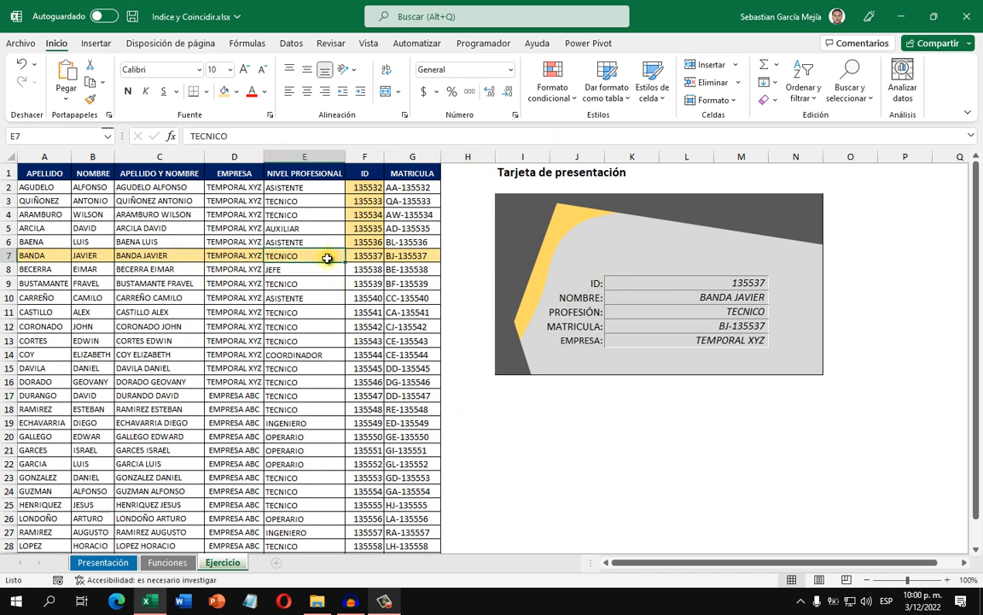
click(425, 255)
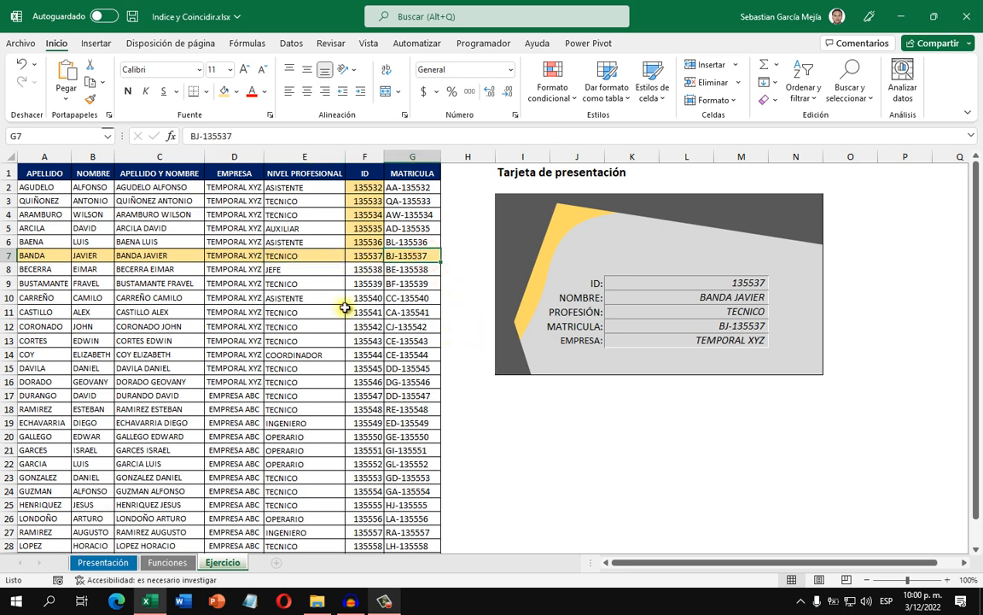
click(222, 257)
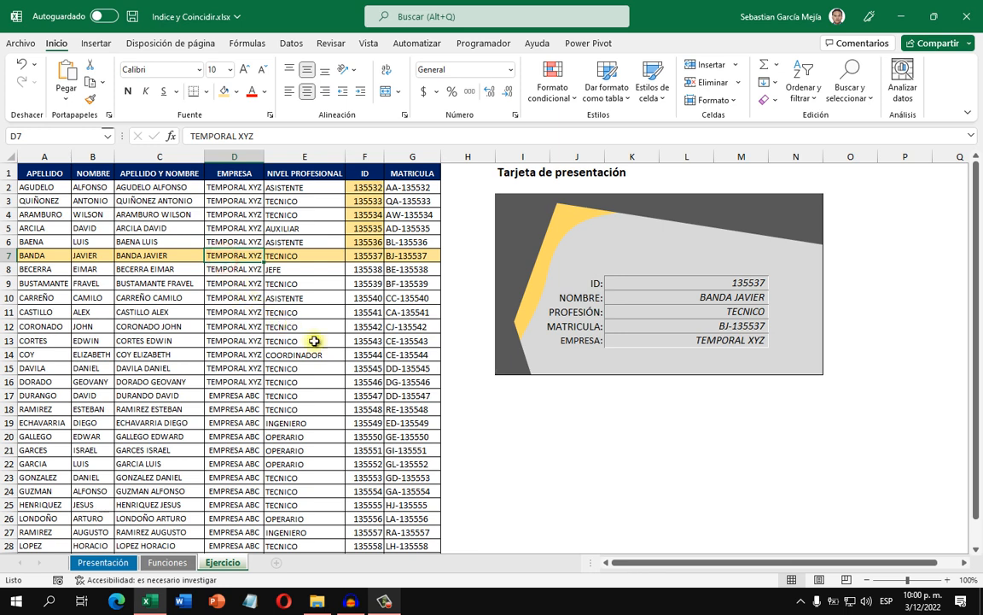
click(539, 412)
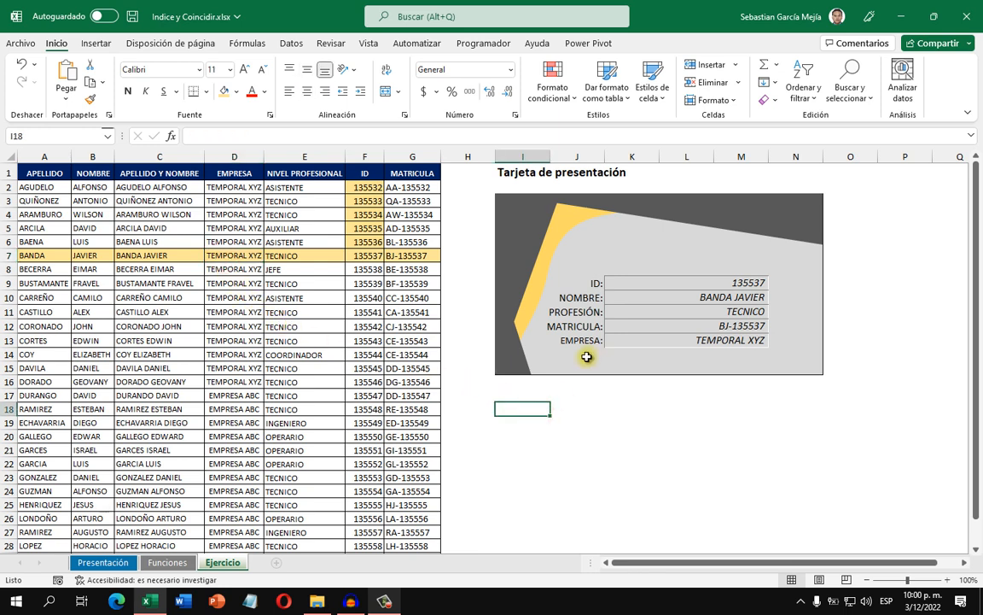
click(476, 217)
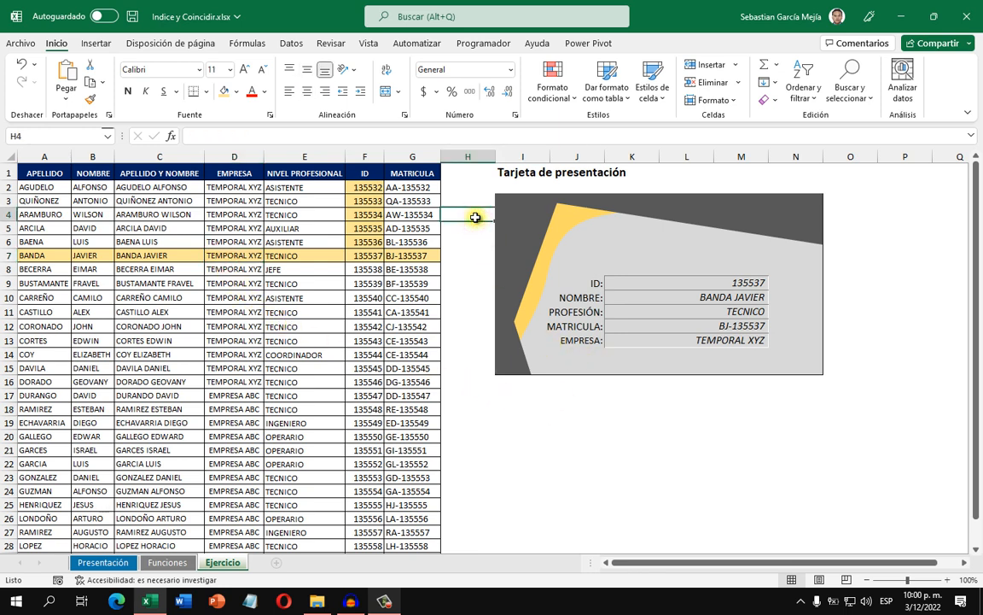